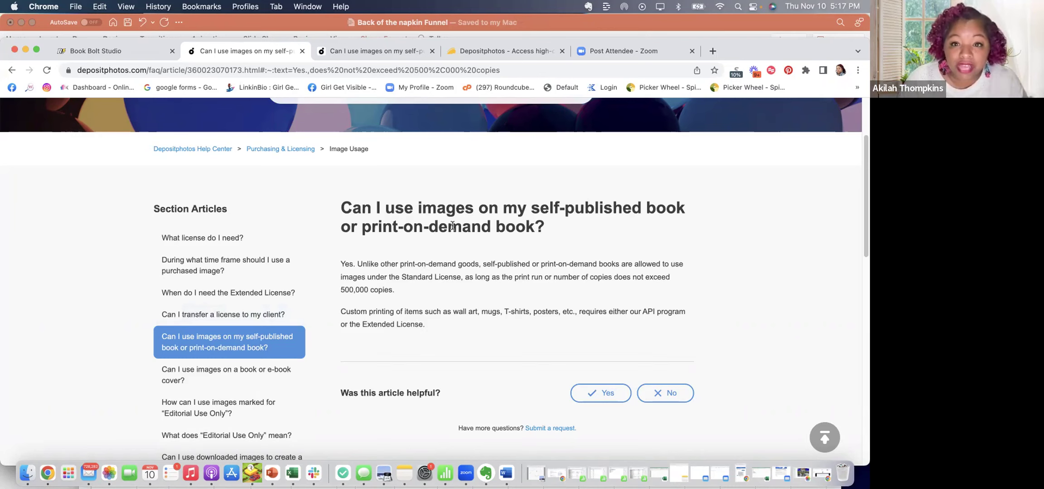
# Switch to the AppSumo Depositphotos deal page and read its overview down to the list of what the deal includes
pyautogui.click(463, 48)
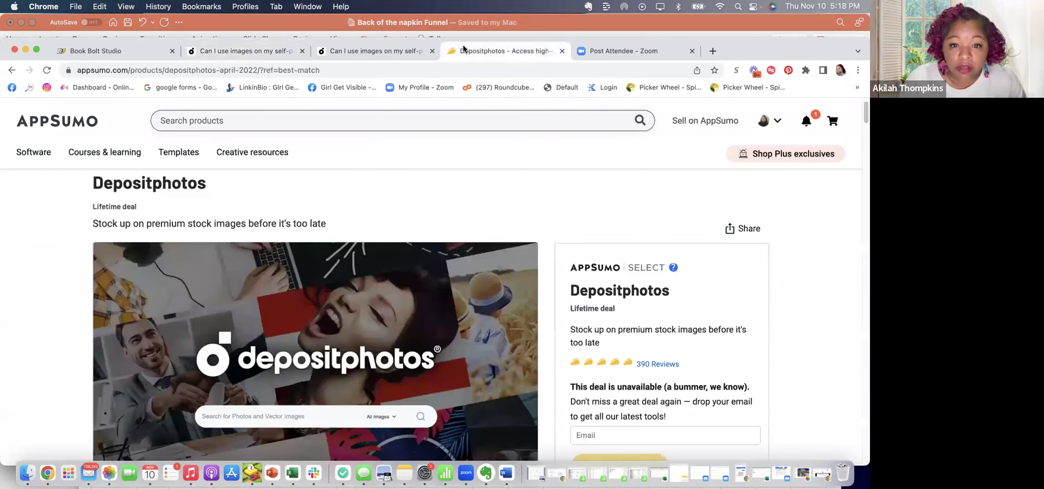
pyautogui.scroll(-5, 497, 247)
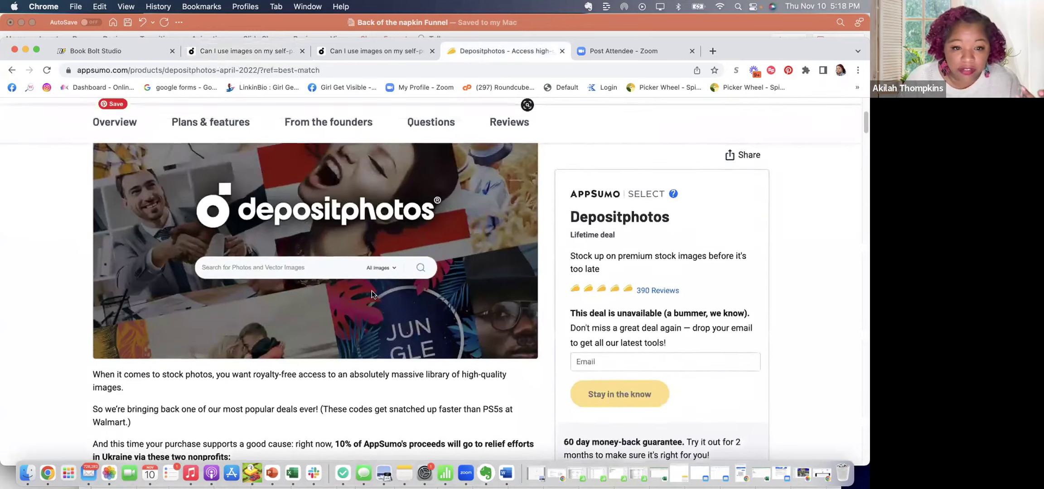
pyautogui.scroll(5, 333, 325)
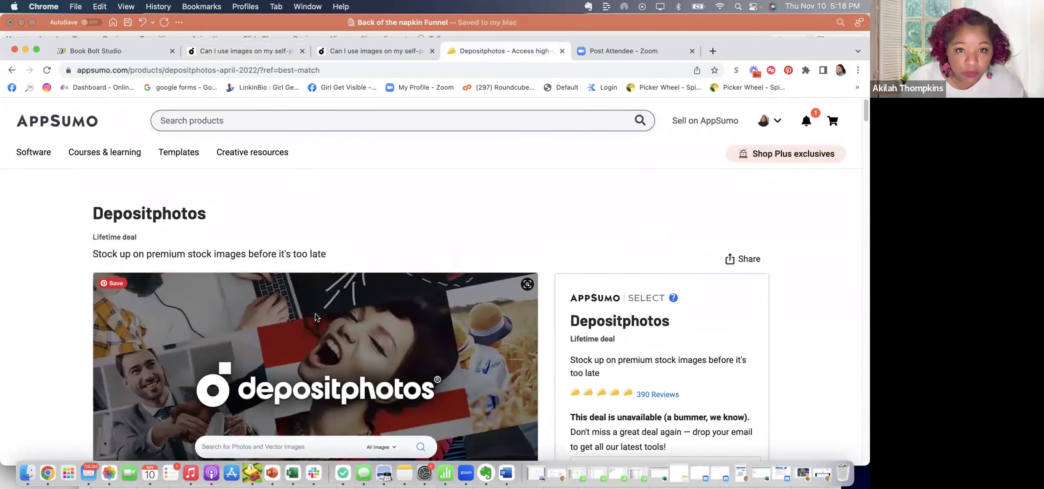
pyautogui.scroll(-3, 315, 313)
pyautogui.scroll(-1, 311, 325)
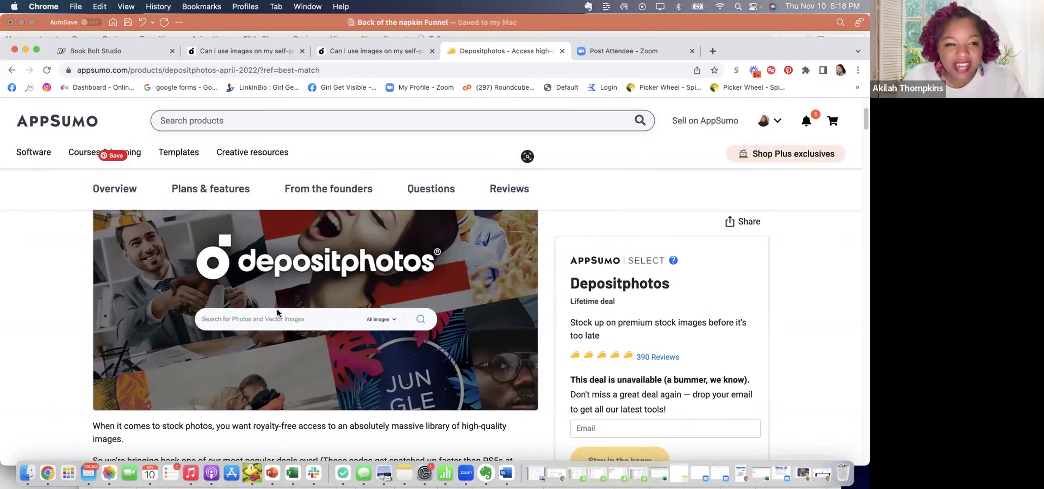
pyautogui.scroll(-10, 276, 311)
pyautogui.scroll(-15, 275, 323)
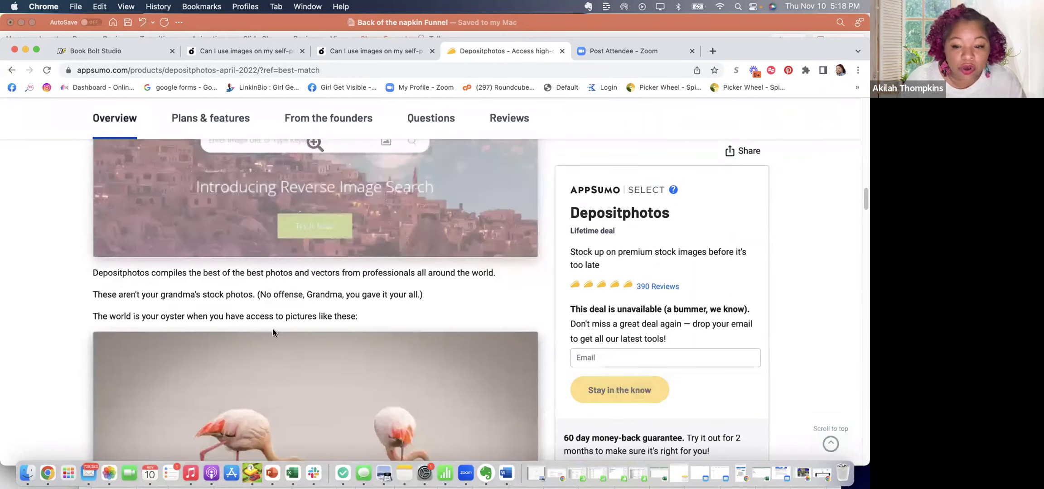
pyautogui.scroll(-8, 255, 315)
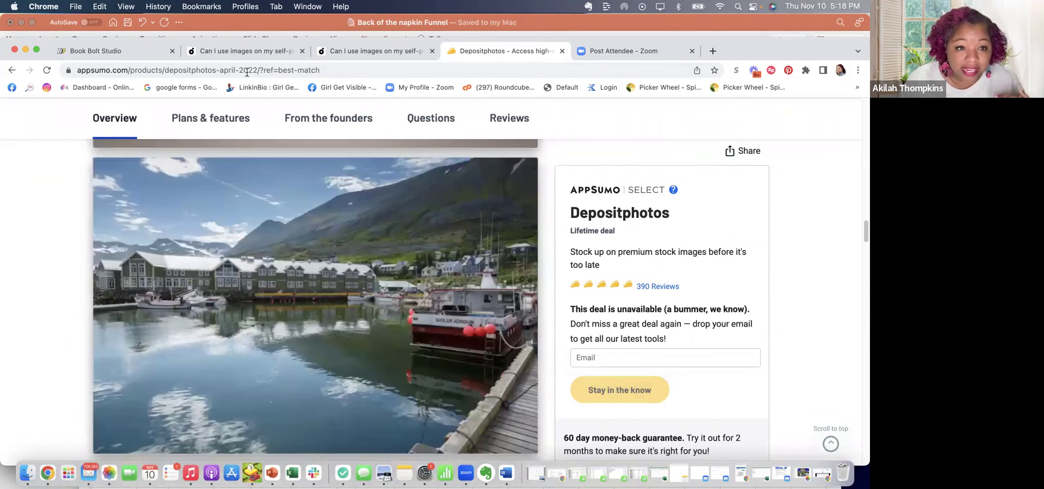
pyautogui.scroll(-10, 255, 452)
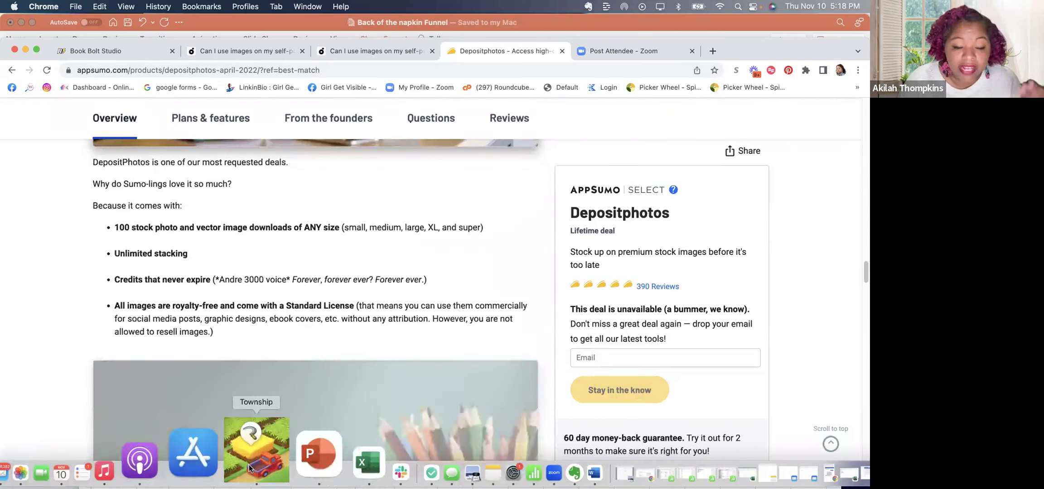
# Examine the sample stock photos and the customer use-case images in the deal's overview
pyautogui.scroll(8, 240, 294)
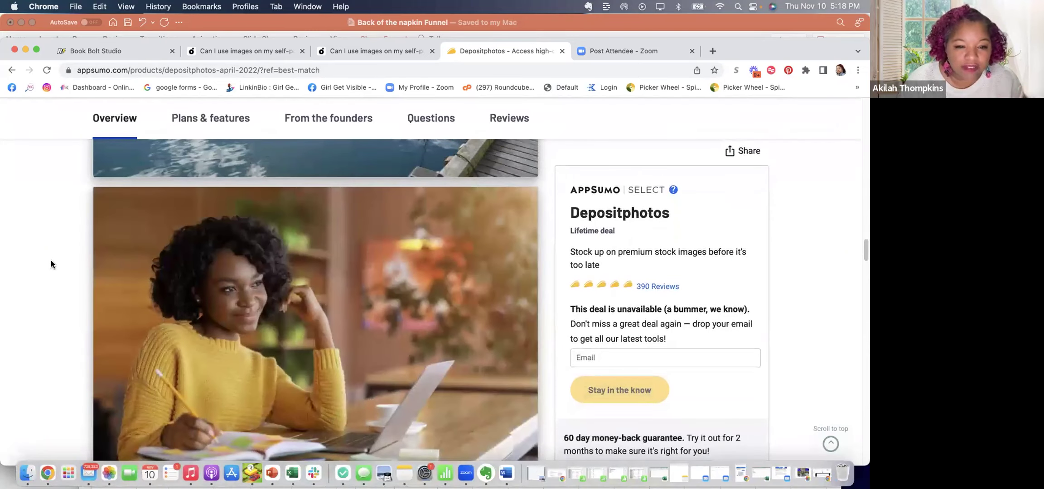
pyautogui.scroll(-1, 51, 261)
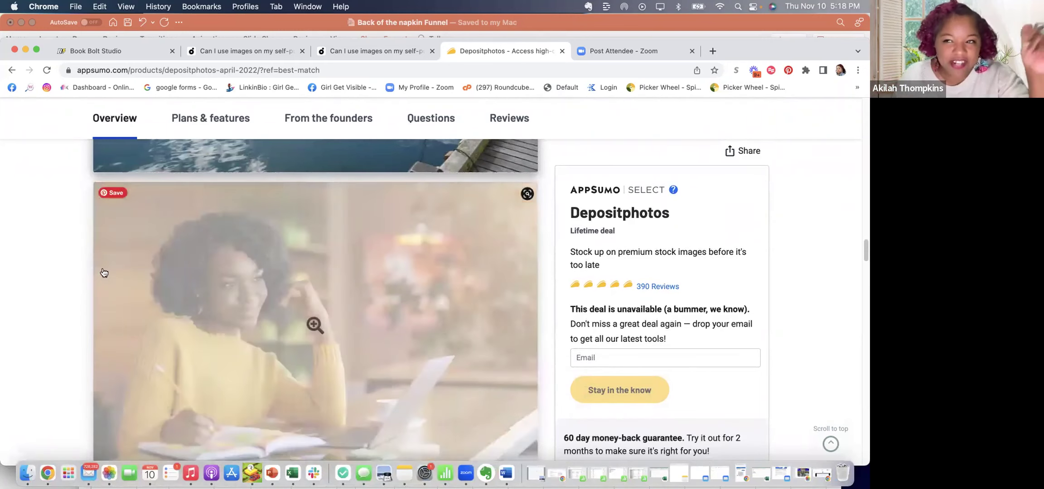
pyautogui.scroll(5, 148, 275)
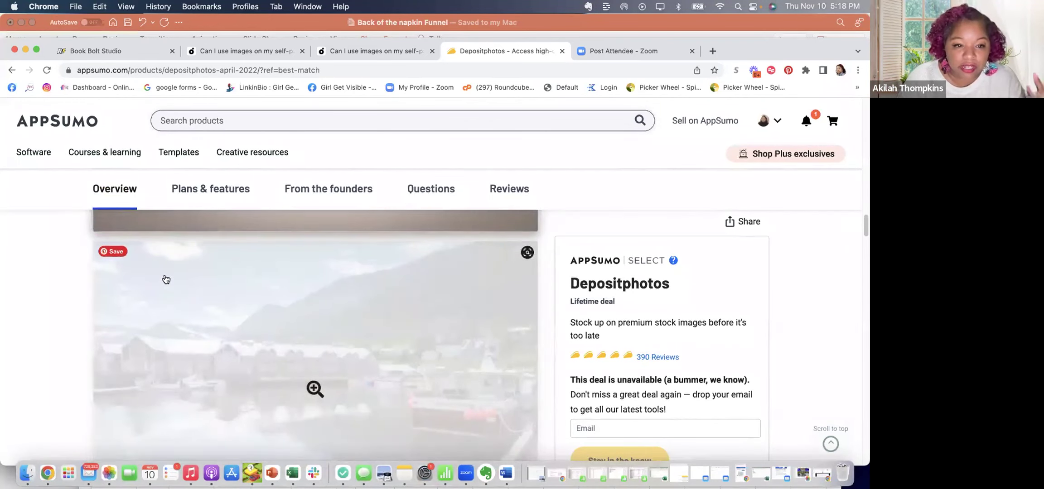
pyautogui.scroll(-5, 164, 279)
pyautogui.scroll(-15, 164, 280)
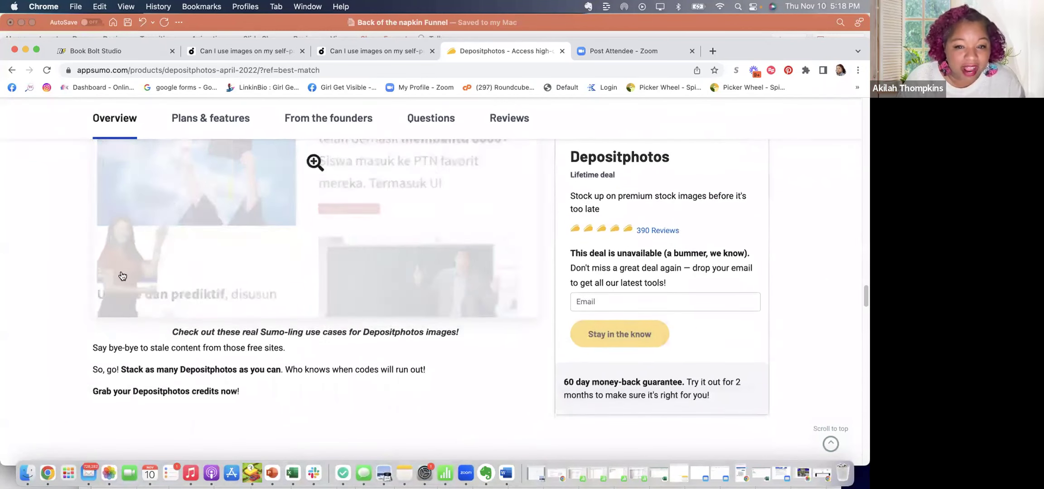
pyautogui.scroll(2, 117, 317)
pyautogui.scroll(2, 48, 340)
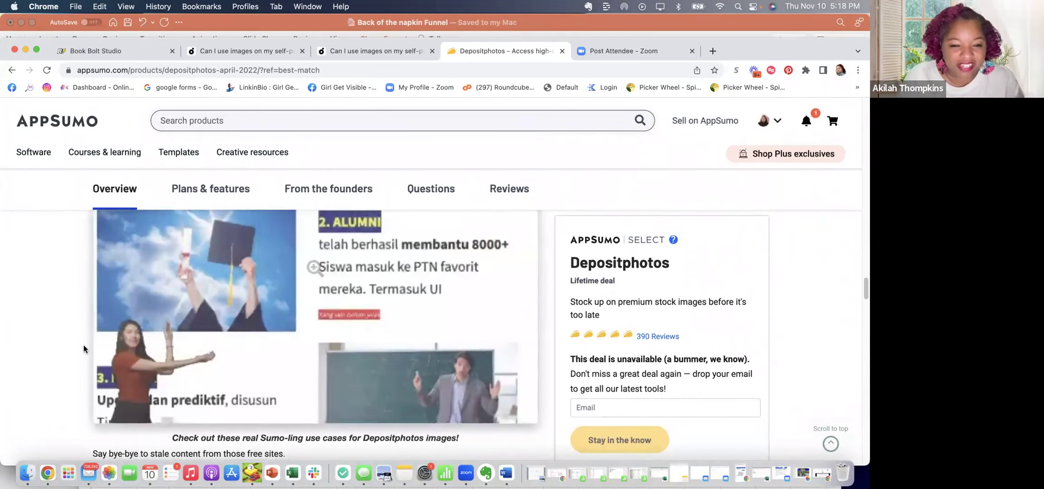
# Review the deal's terms and conditions and compare the Single, Double and Multiple plans
pyautogui.scroll(-3, 83, 344)
pyautogui.scroll(-15, 87, 342)
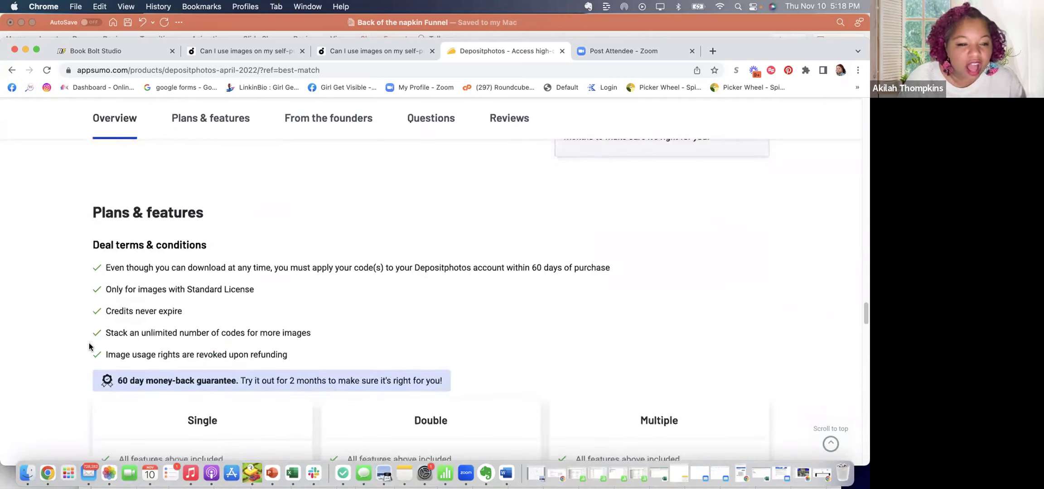
pyautogui.scroll(5, 87, 346)
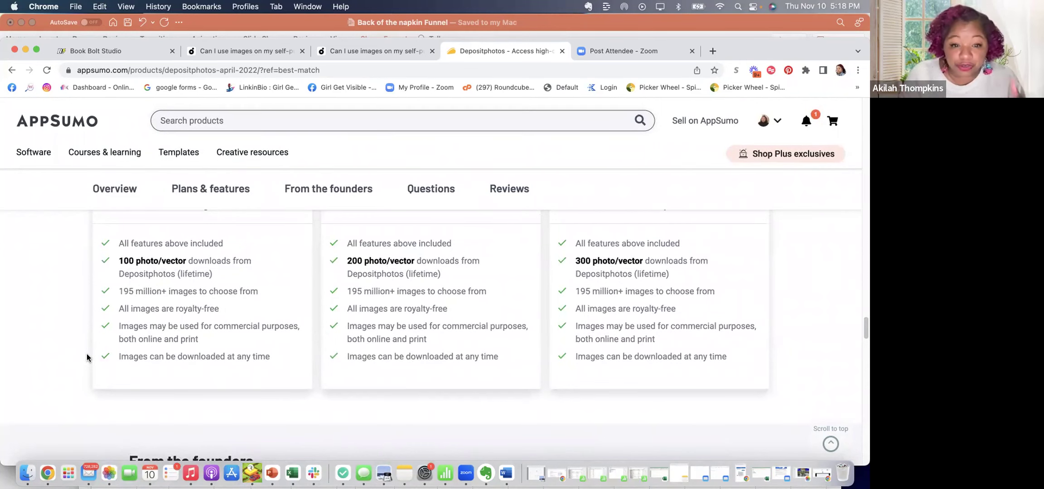
pyautogui.scroll(2, 88, 357)
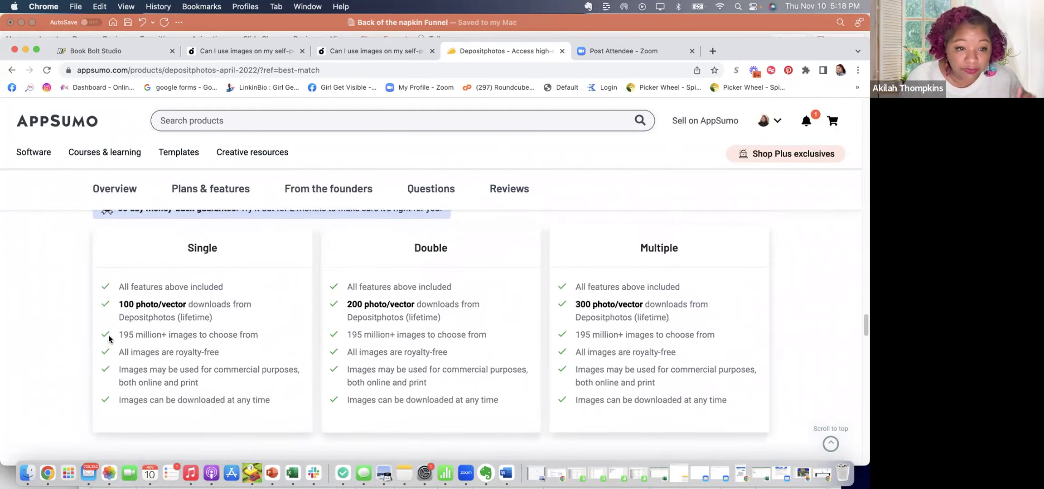
pyautogui.scroll(3, 125, 350)
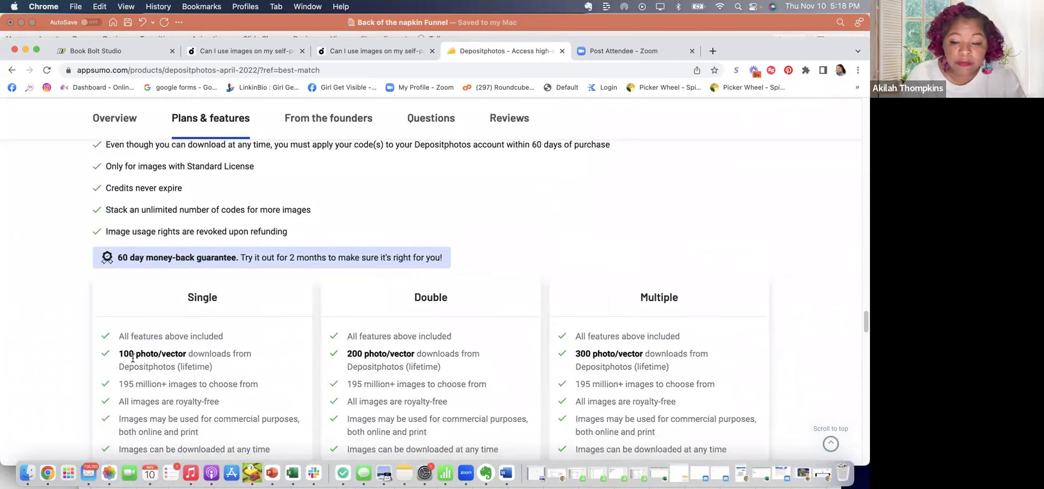
pyautogui.scroll(-1, 132, 358)
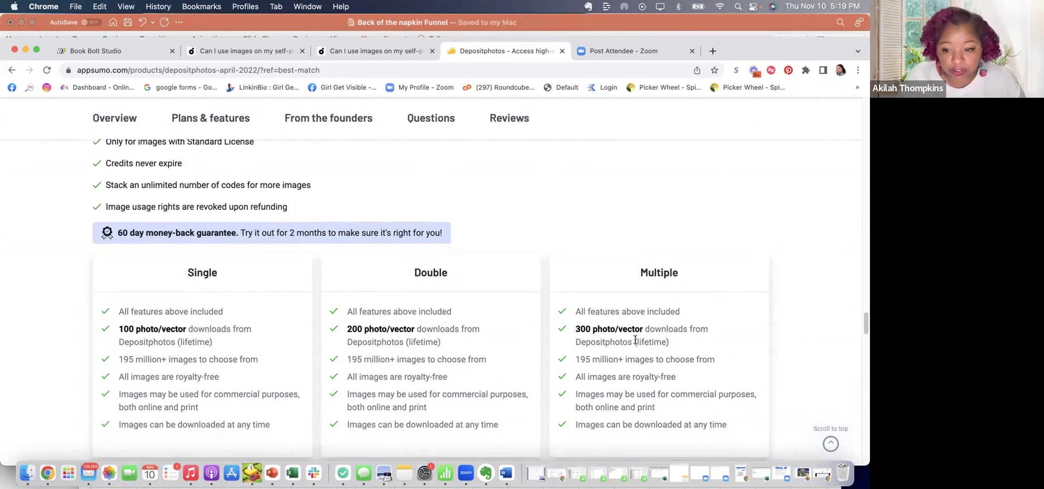
pyautogui.scroll(-5, 634, 342)
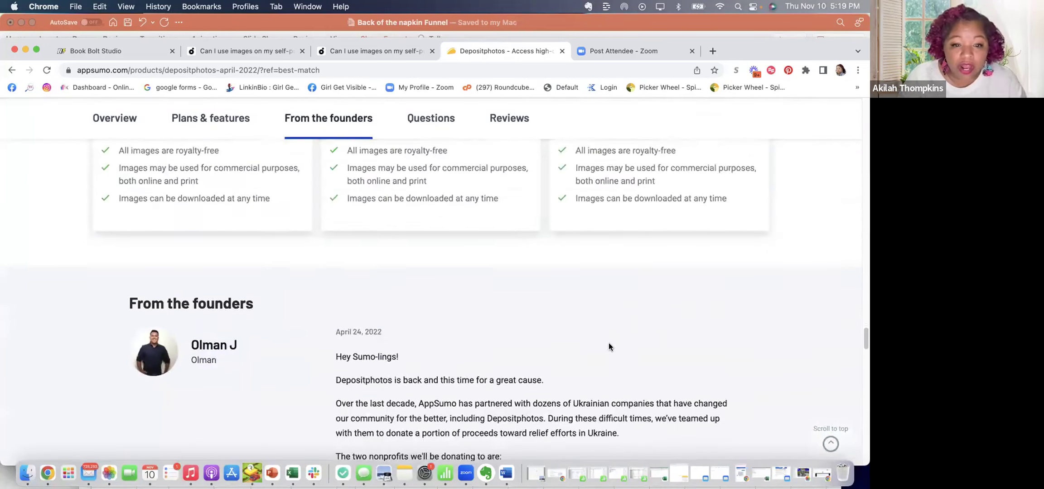
pyautogui.scroll(10, 609, 343)
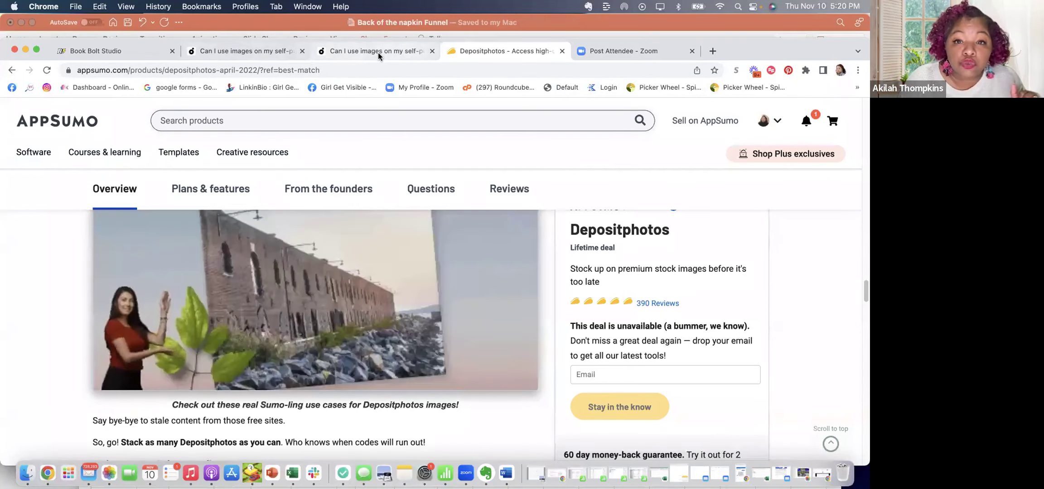
# Return to the Depositphotos help article and open the complete holidays collection from there
pyautogui.click(378, 52)
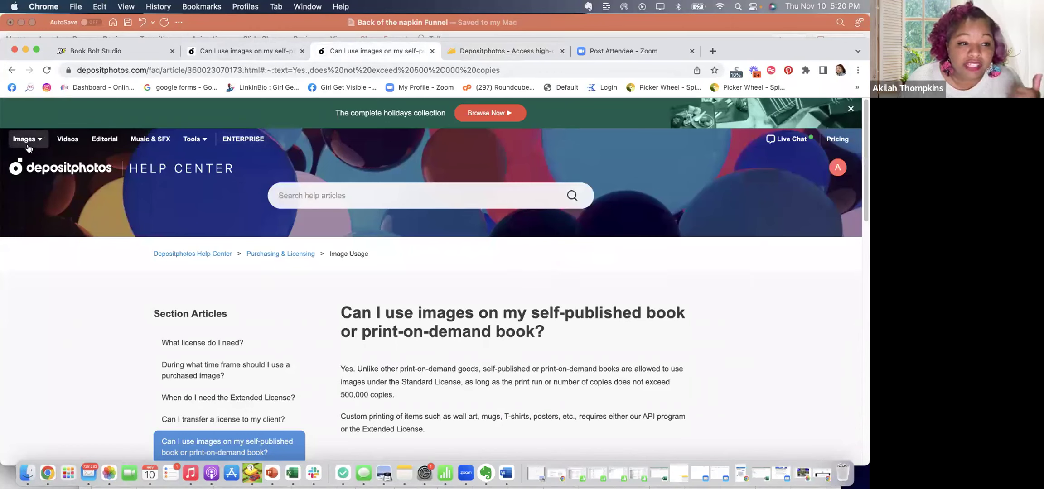
pyautogui.scroll(-5, 83, 251)
pyautogui.scroll(5, 84, 249)
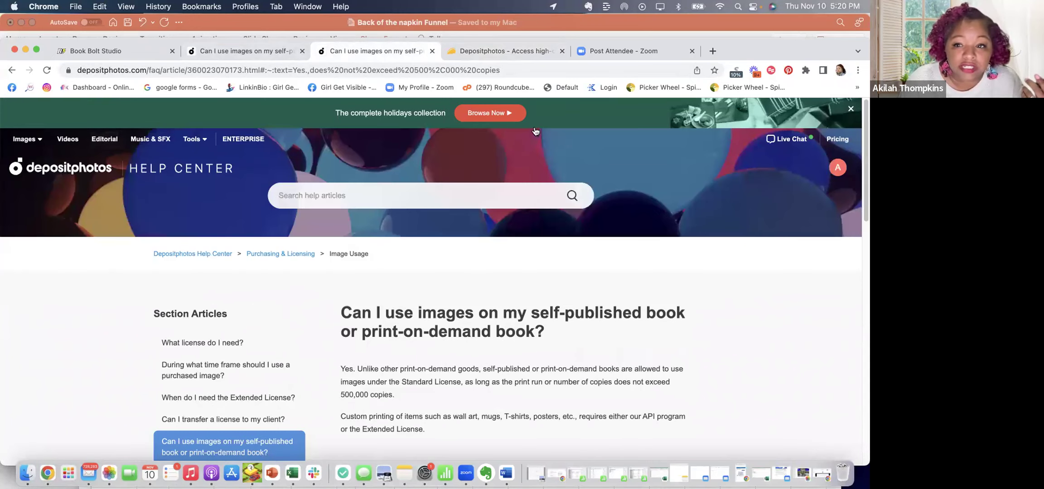
pyautogui.click(474, 114)
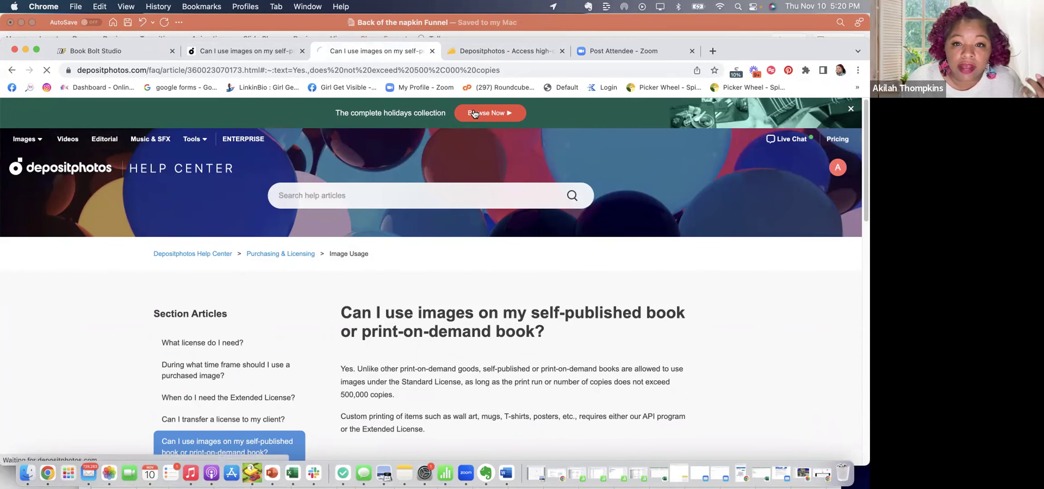
pyautogui.scroll(-4, 297, 231)
pyautogui.scroll(4, 294, 232)
pyautogui.scroll(-1, 272, 240)
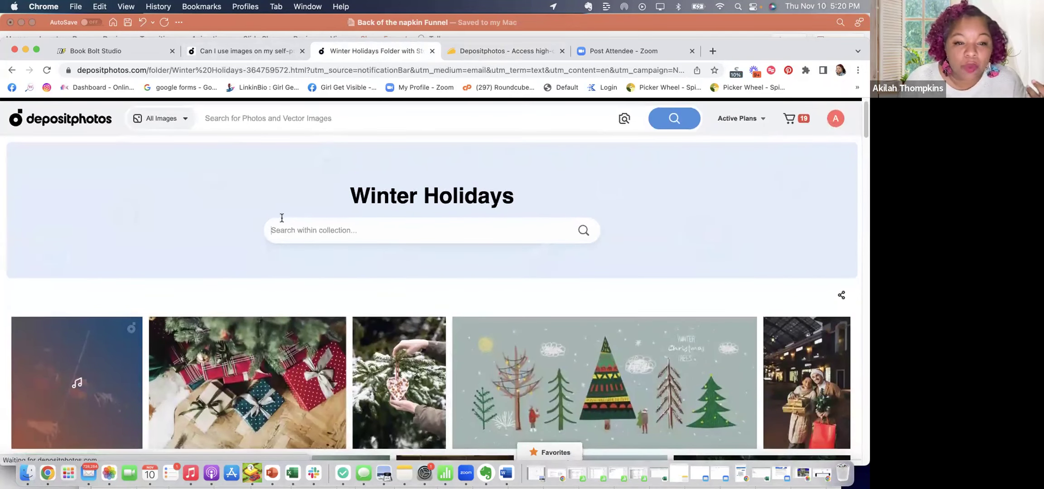
# Search within the Winter Holidays collection for "kwanzaa"
pyautogui.click(296, 233)
pyautogui.write('kwanzaa')
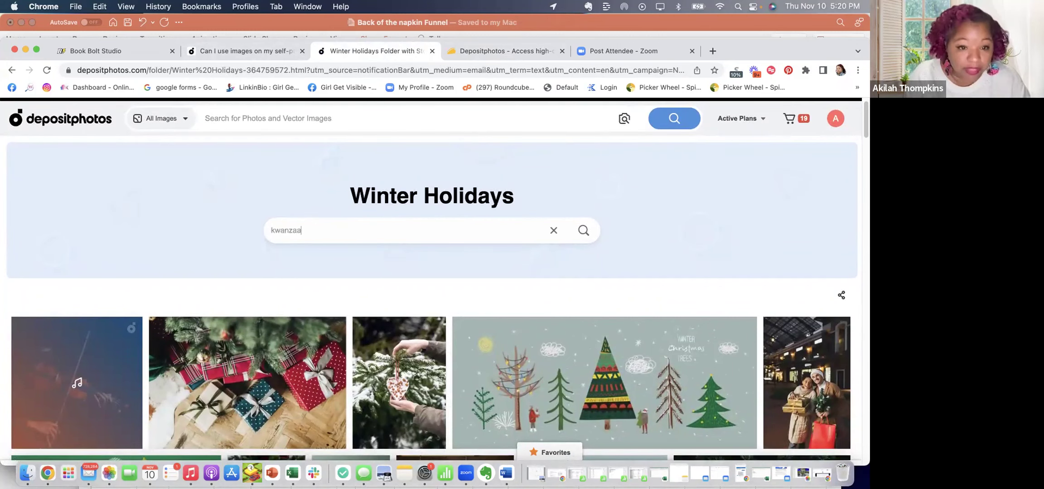
pyautogui.press('Return')
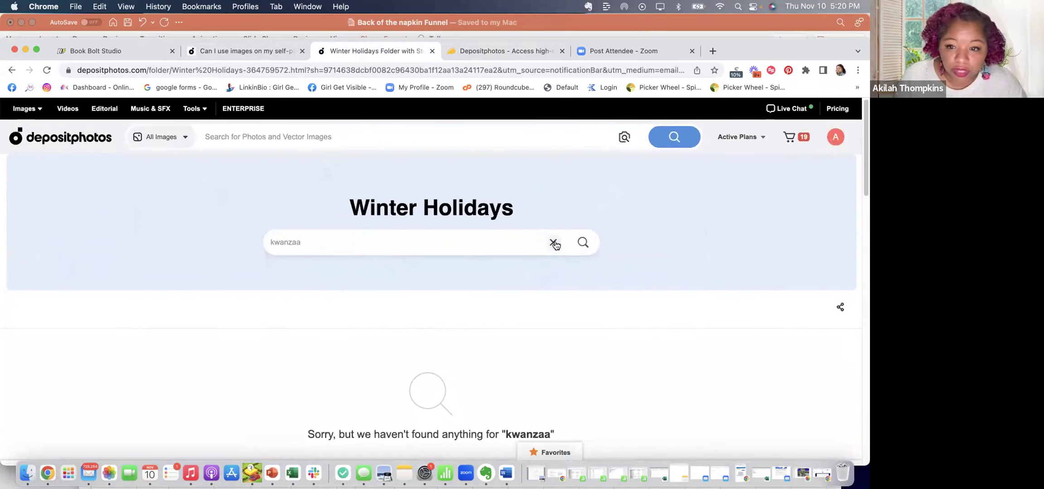
# Browse the site-wide "kwanzaa" image results, examining the photos, illustrations and line-art designs on offer
pyautogui.scroll(-3, 434, 295)
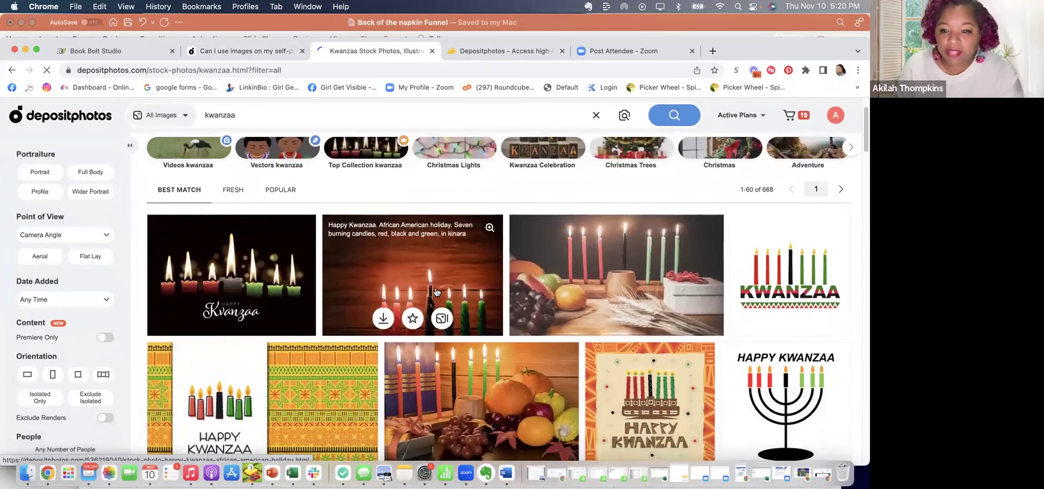
pyautogui.scroll(-12, 433, 296)
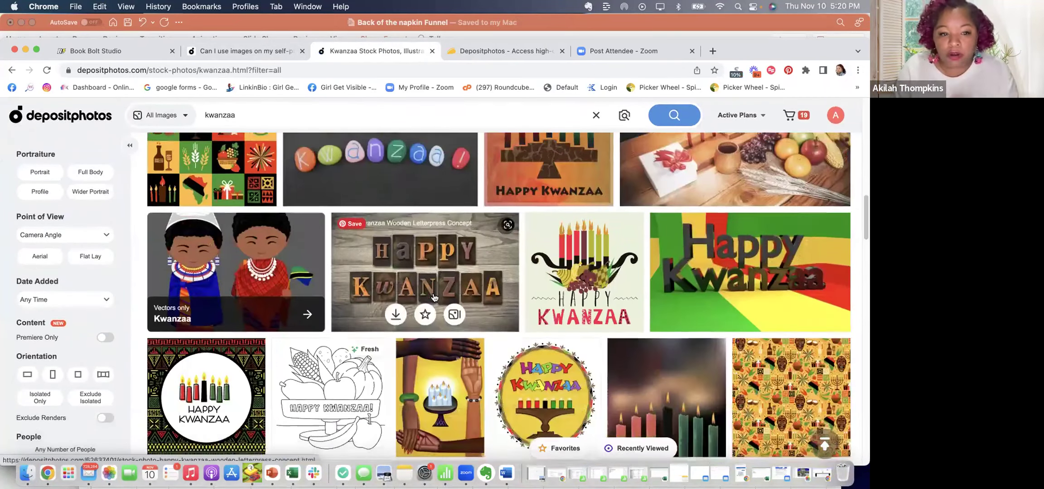
pyautogui.scroll(-1, 437, 292)
pyautogui.scroll(2, 319, 353)
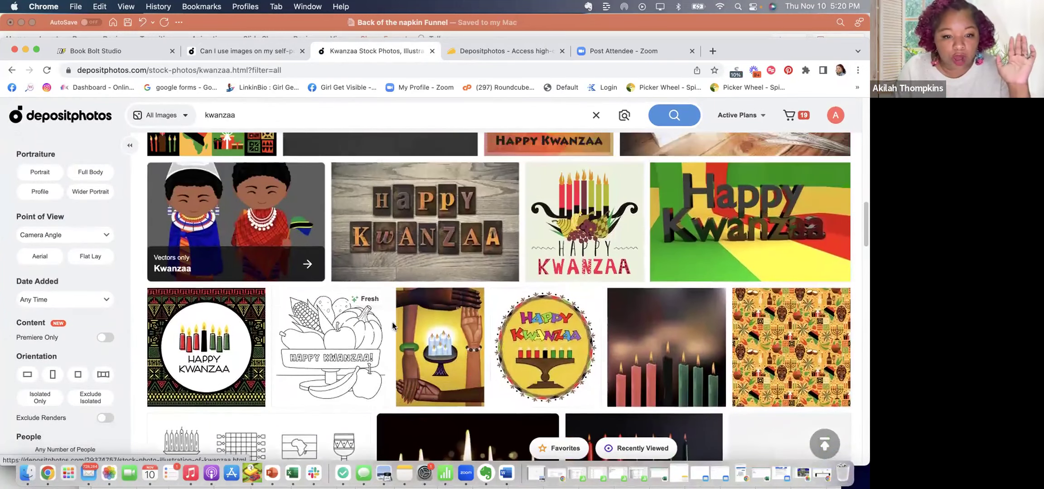
pyautogui.scroll(-5, 319, 353)
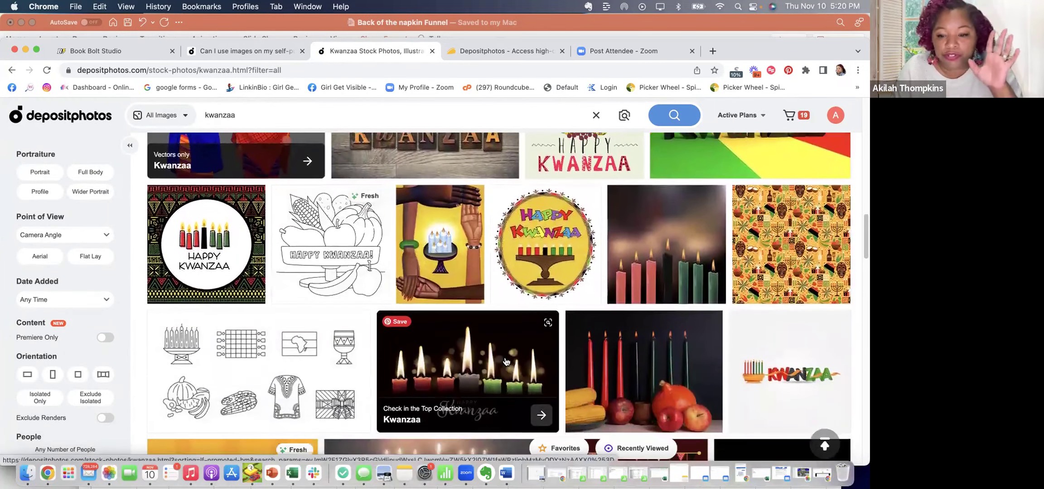
pyautogui.scroll(1, 517, 339)
pyautogui.scroll(-3, 562, 340)
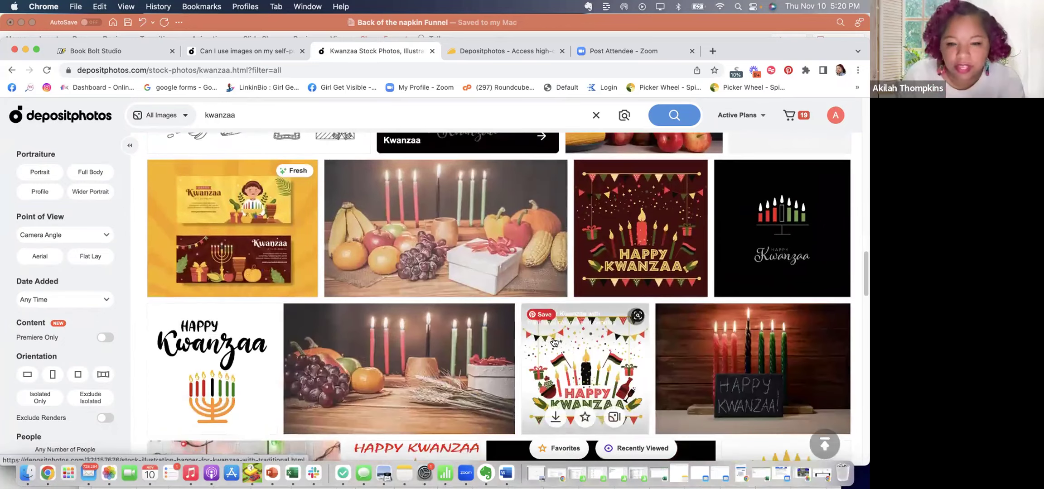
pyautogui.scroll(-3, 554, 342)
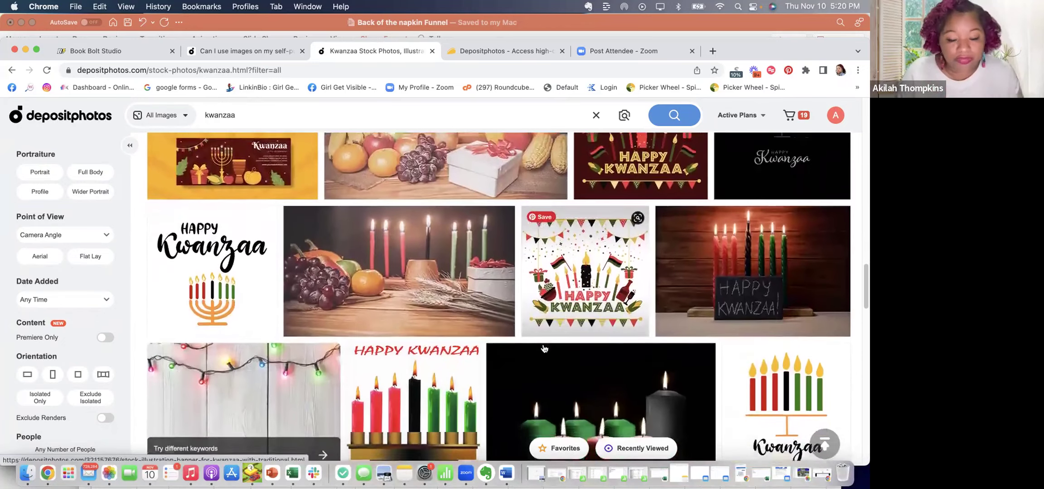
pyautogui.scroll(-3, 544, 349)
pyautogui.scroll(9, 308, 150)
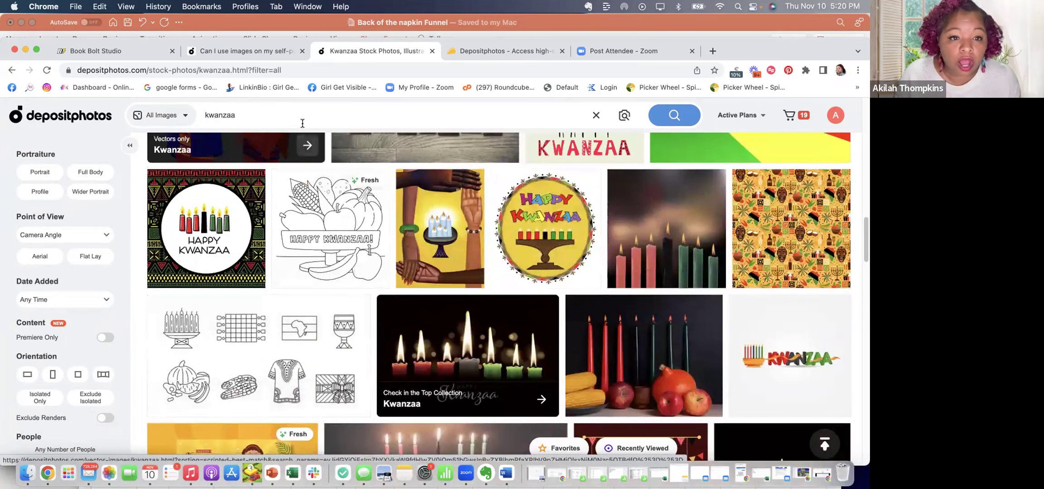
# Refine the site-wide image search to "women kwanzaa"
pyautogui.doubleClick(223, 117)
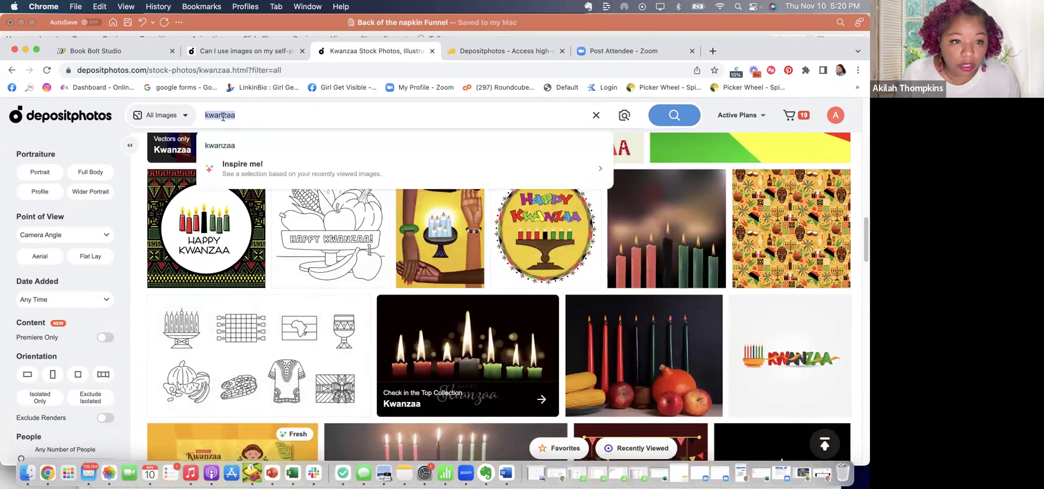
pyautogui.click(204, 115)
pyautogui.write('women')
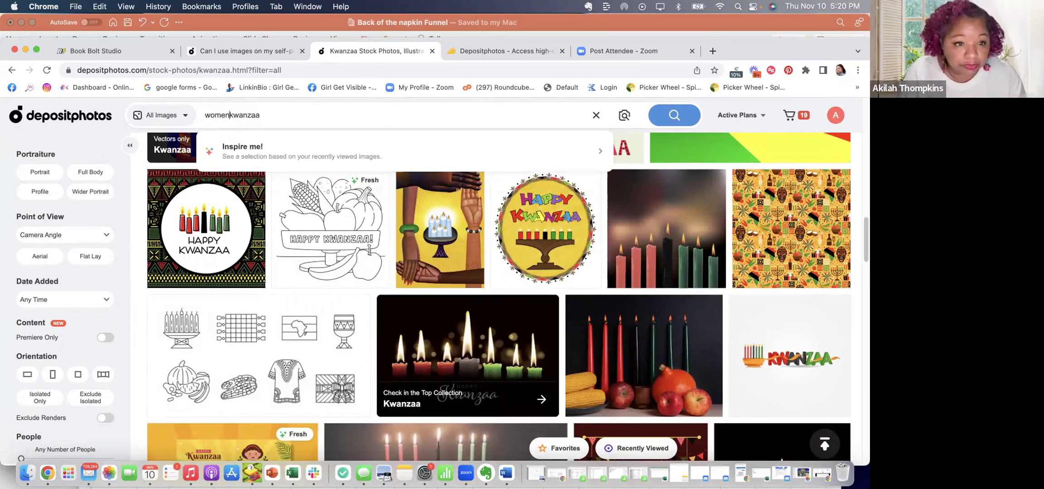
pyautogui.press('Return')
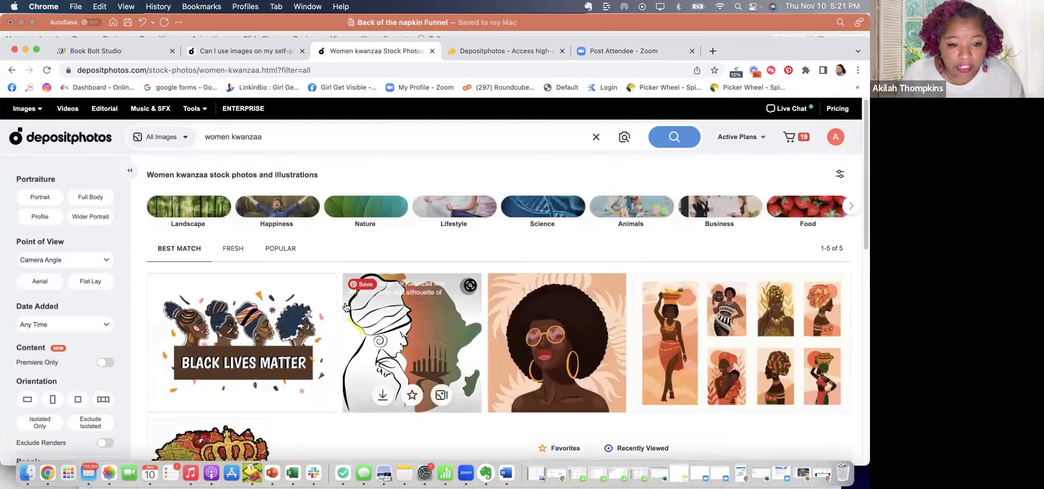
# Look through the "women kwanzaa" photos and illustrations from the first result to the last
pyautogui.scroll(-3, 390, 332)
pyautogui.scroll(-5, 381, 340)
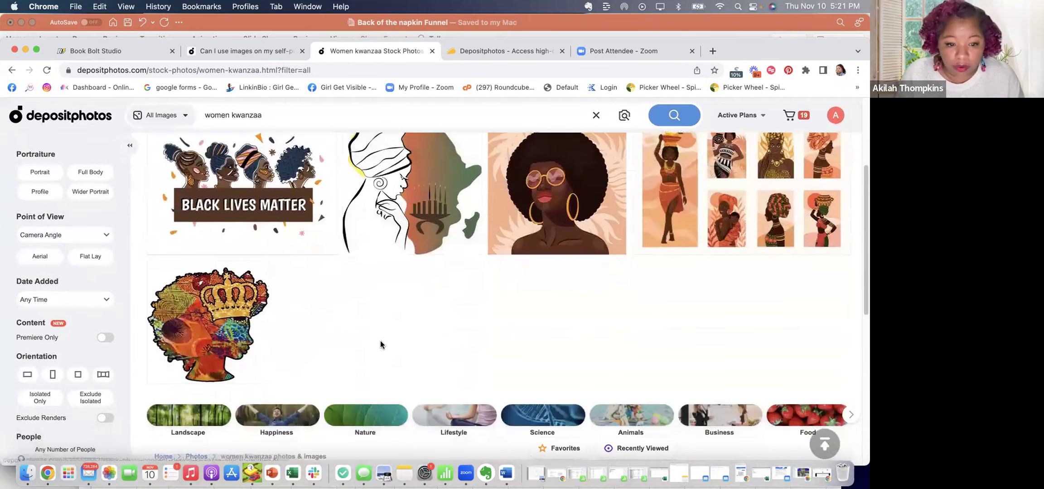
pyautogui.scroll(3, 379, 341)
pyautogui.scroll(3, 378, 341)
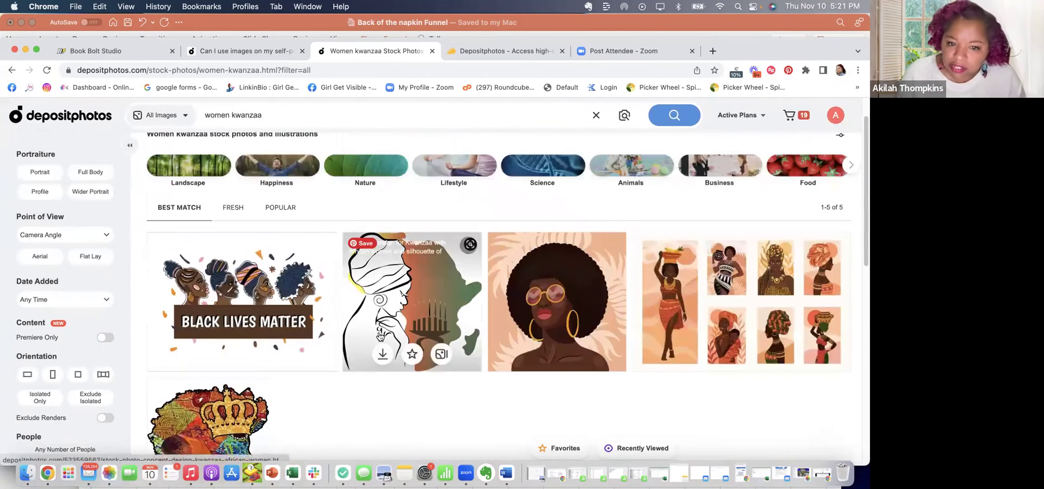
pyautogui.scroll(3, 373, 340)
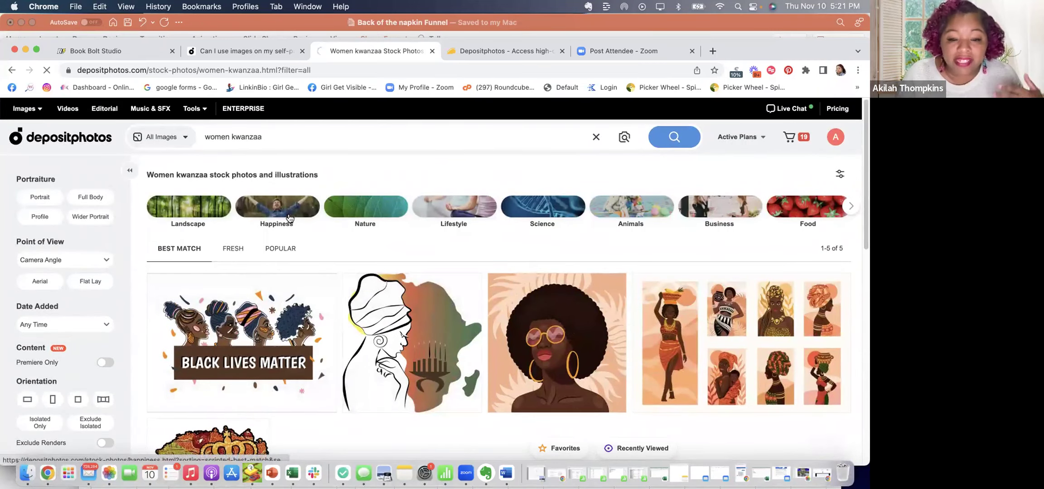
# Replace the happiness photo search with "science" and choose the suggested "science kids" search
pyautogui.scroll(-3, 288, 298)
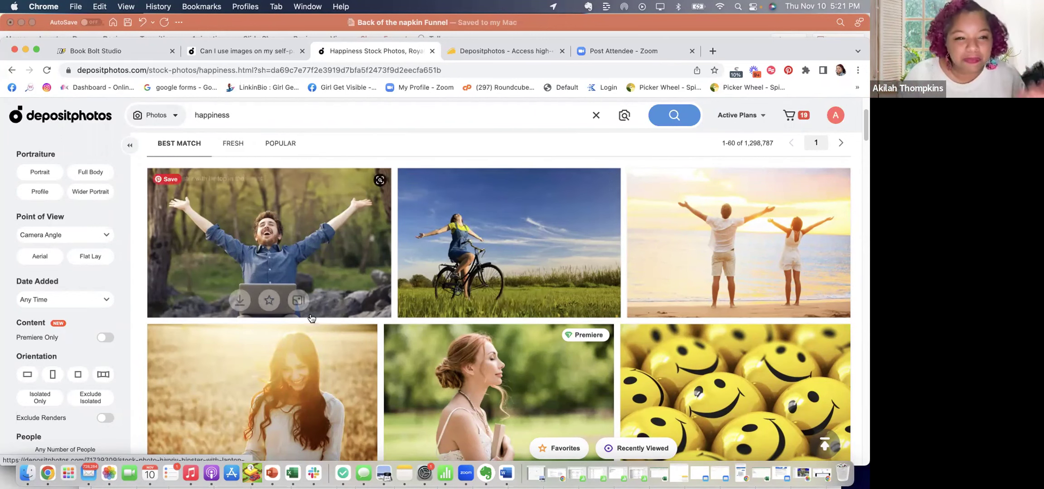
pyautogui.click(220, 114)
pyautogui.doubleClick(220, 114)
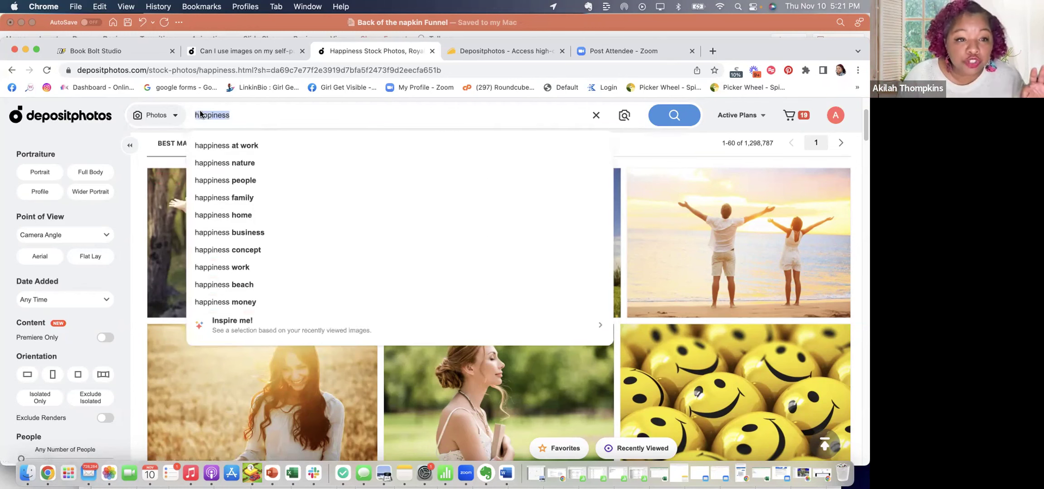
pyautogui.press('BackSpace')
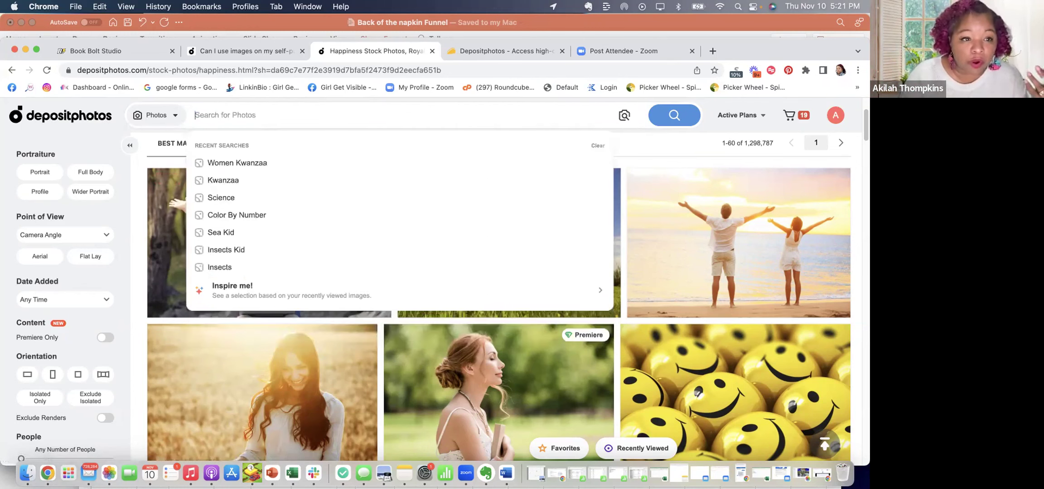
pyautogui.write('science')
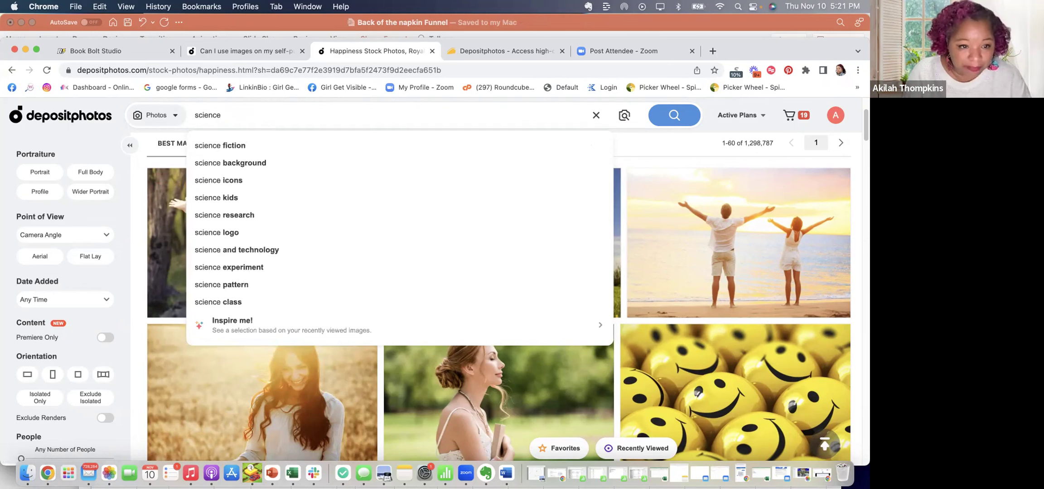
pyautogui.click(233, 198)
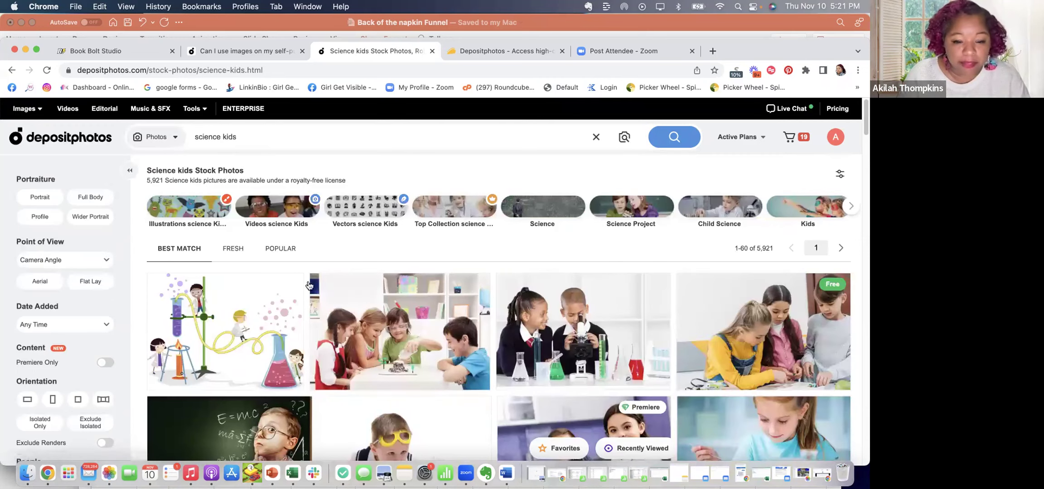
# Glance over the "science kids" photos and limit the search to illustrations
pyautogui.scroll(-2, 305, 294)
pyautogui.scroll(2, 272, 281)
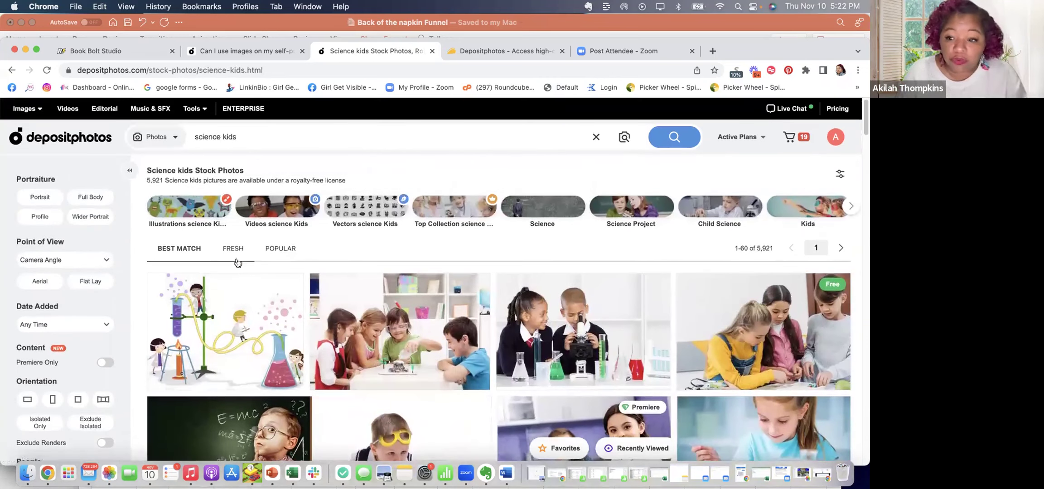
pyautogui.click(174, 140)
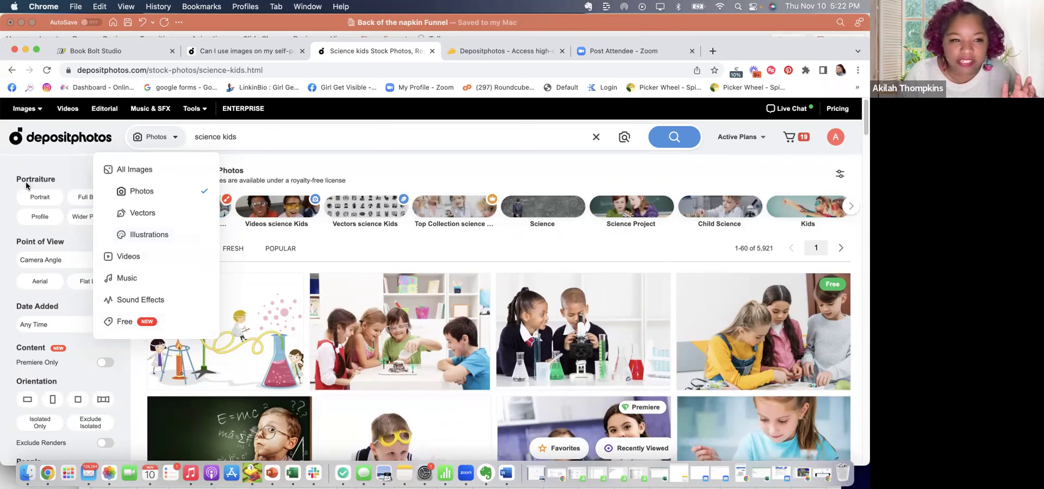
pyautogui.click(174, 235)
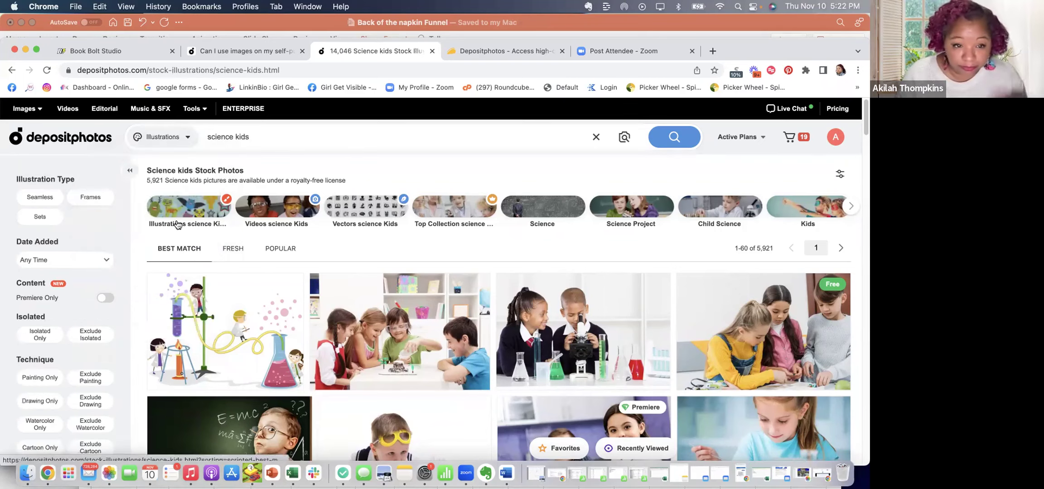
# Browse the "science kids" illustrations, examining the cartoon scientists, patterns, diagrams and line-art designs on offer
pyautogui.scroll(-2, 273, 253)
pyautogui.scroll(-2, 273, 253)
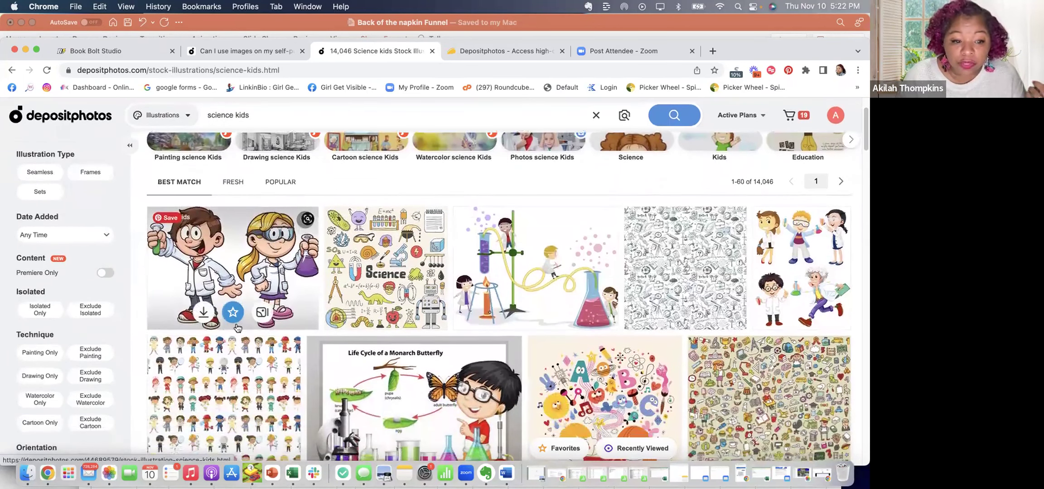
pyautogui.scroll(-1, 386, 254)
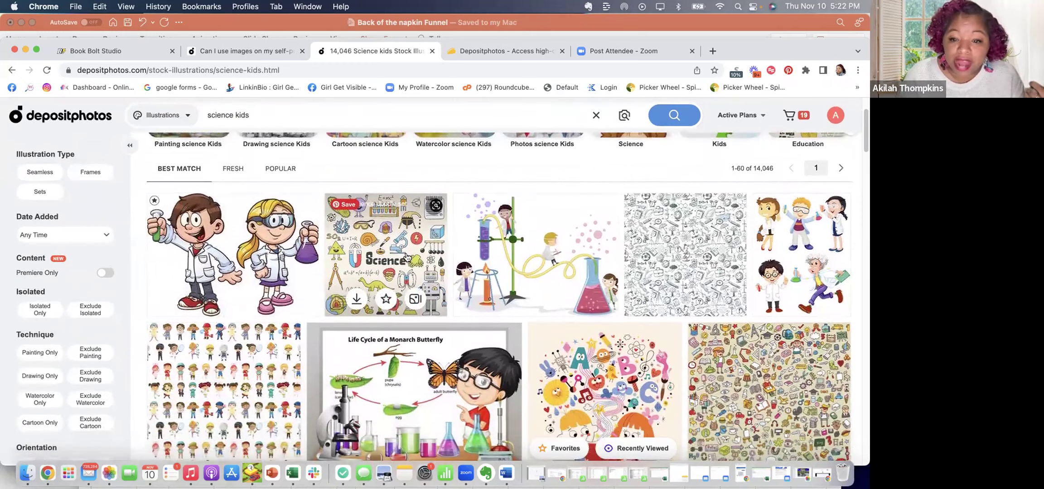
pyautogui.scroll(-1, 715, 274)
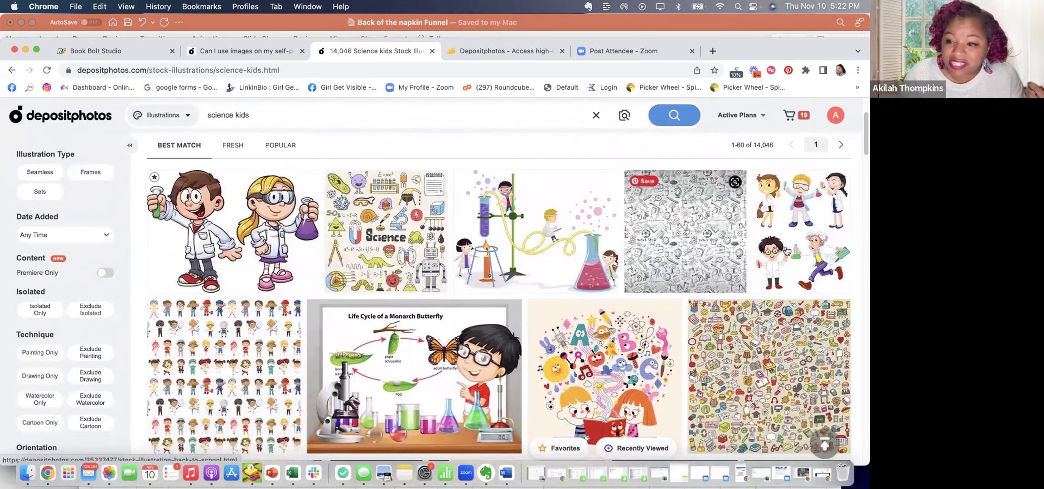
pyautogui.scroll(-2, 353, 372)
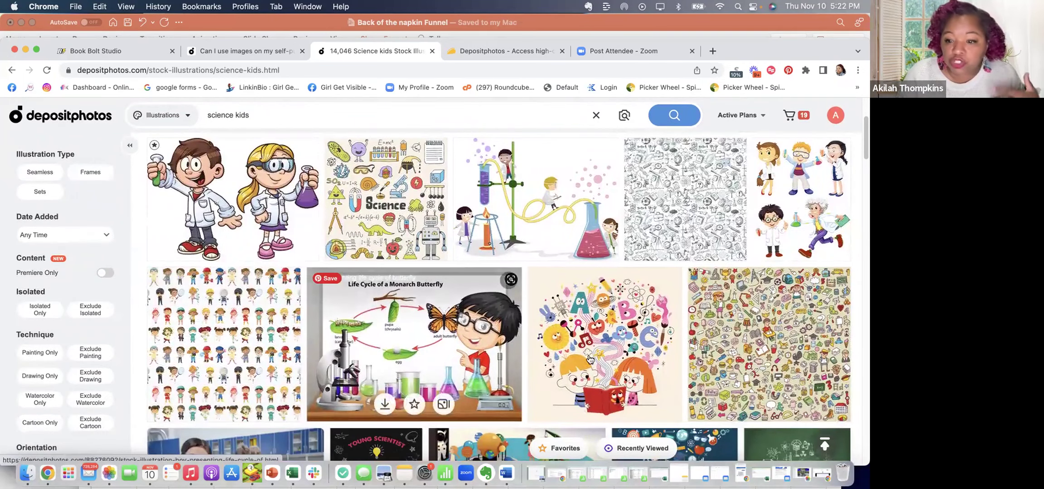
pyautogui.scroll(-5, 589, 362)
pyautogui.scroll(-10, 585, 368)
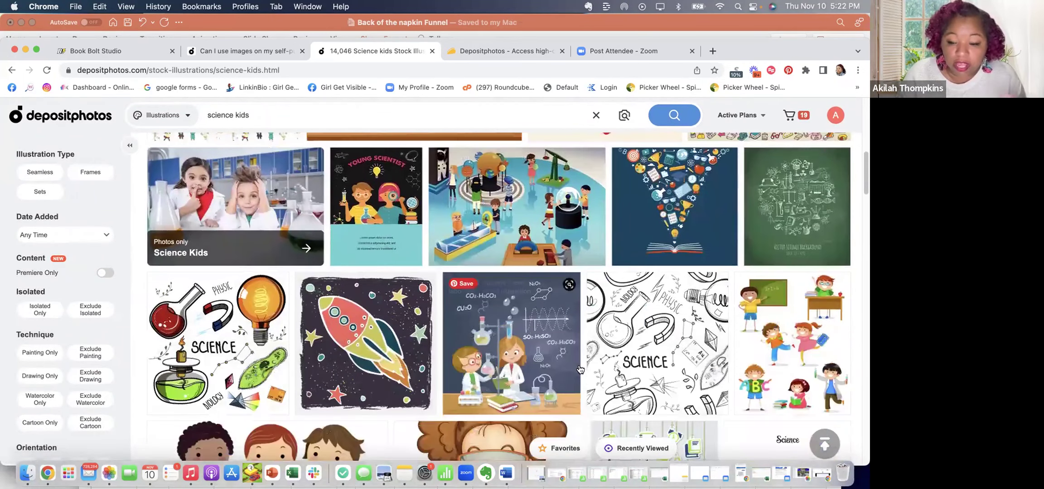
pyautogui.scroll(15, 578, 370)
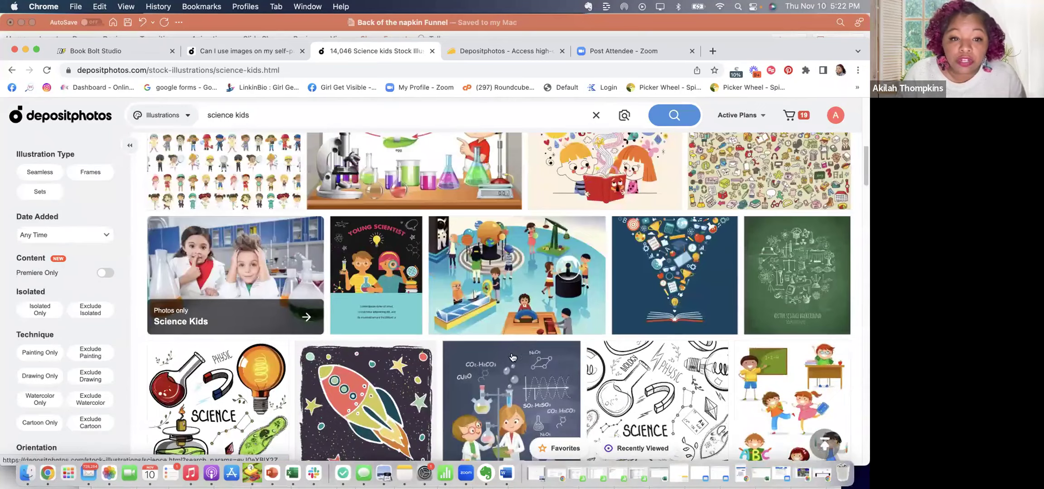
pyautogui.scroll(-20, 554, 370)
pyautogui.scroll(-15, 554, 369)
pyautogui.scroll(15, 562, 367)
pyautogui.scroll(14, 565, 367)
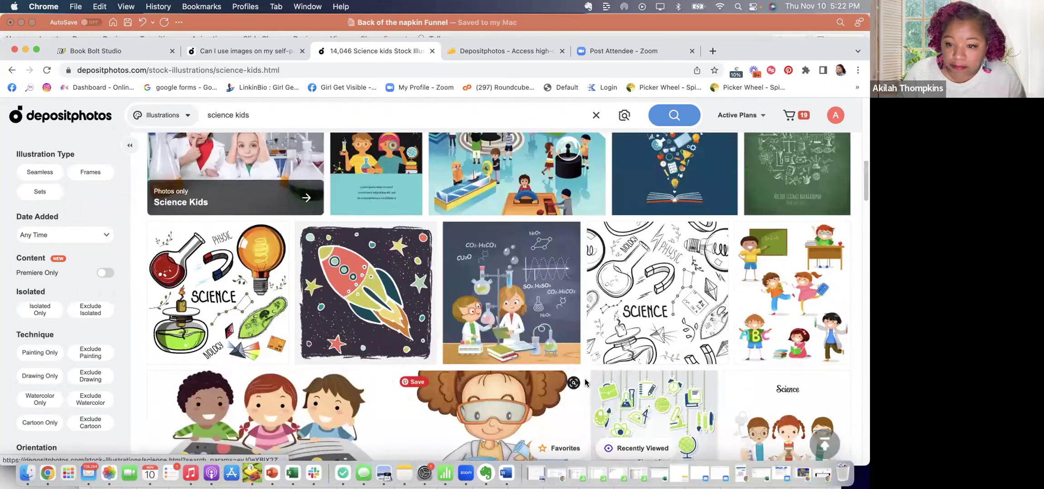
pyautogui.scroll(-1, 649, 366)
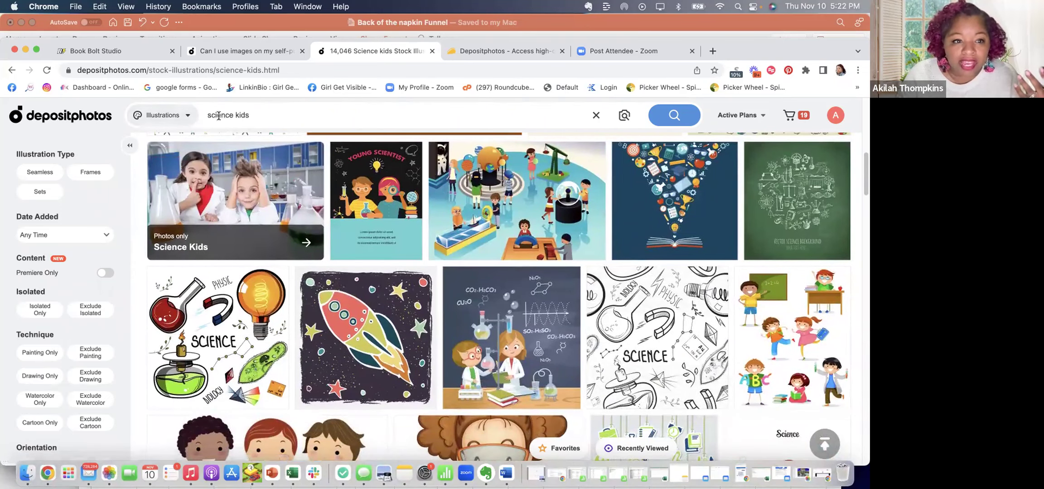
# Refine the illustration search to "science kids coloring"
pyautogui.click(251, 115)
pyautogui.write('colo')
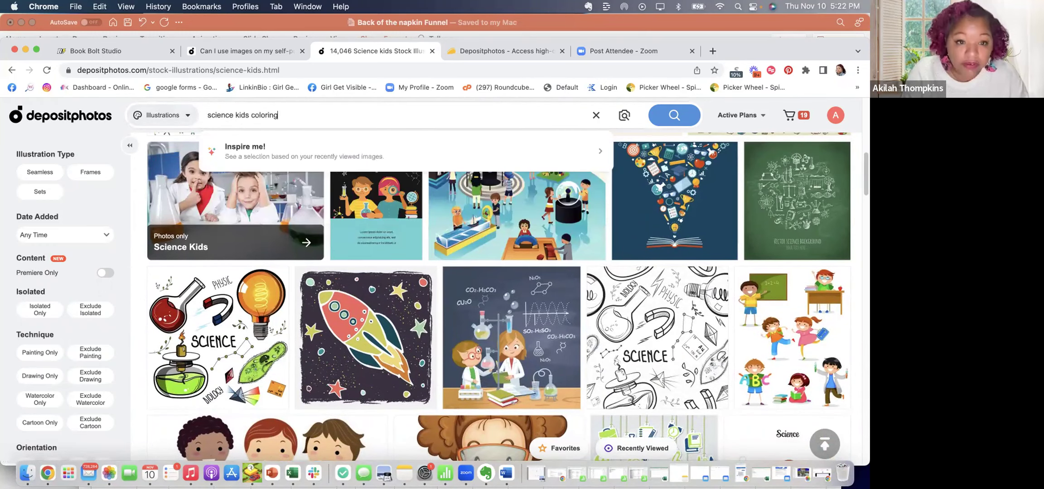
pyautogui.write('ring')
pyautogui.press('Return')
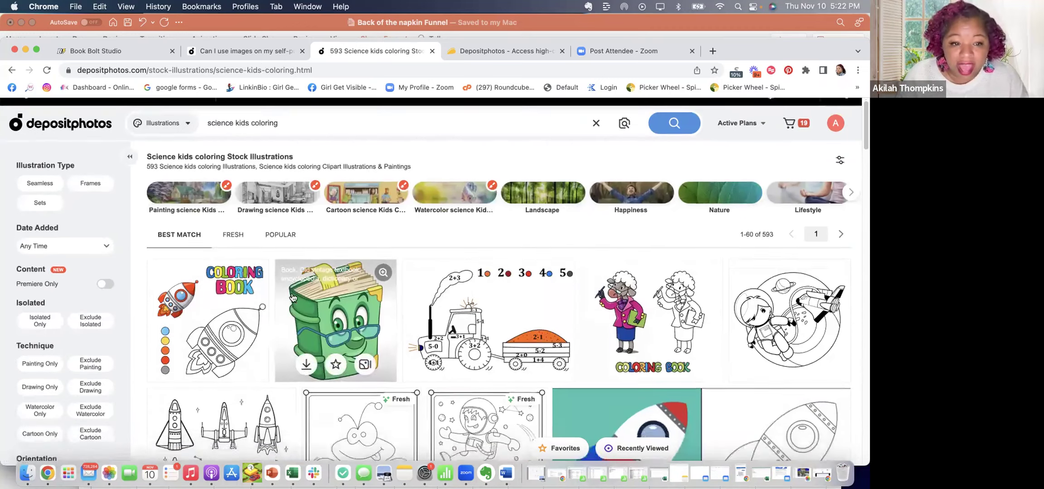
# Examine the coloring-page illustrations, including the rockets, the bee and the child astronaut
pyautogui.scroll(-2, 292, 298)
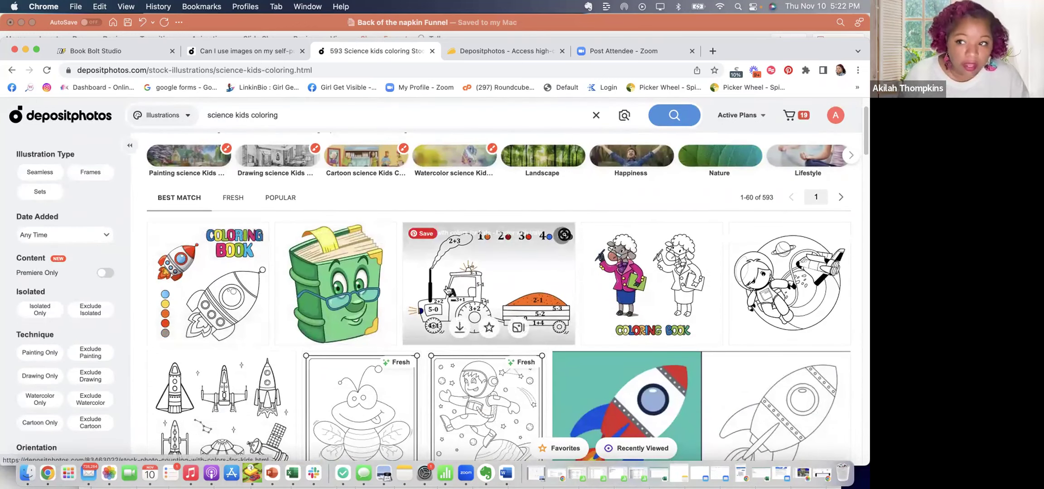
pyautogui.scroll(-1, 449, 317)
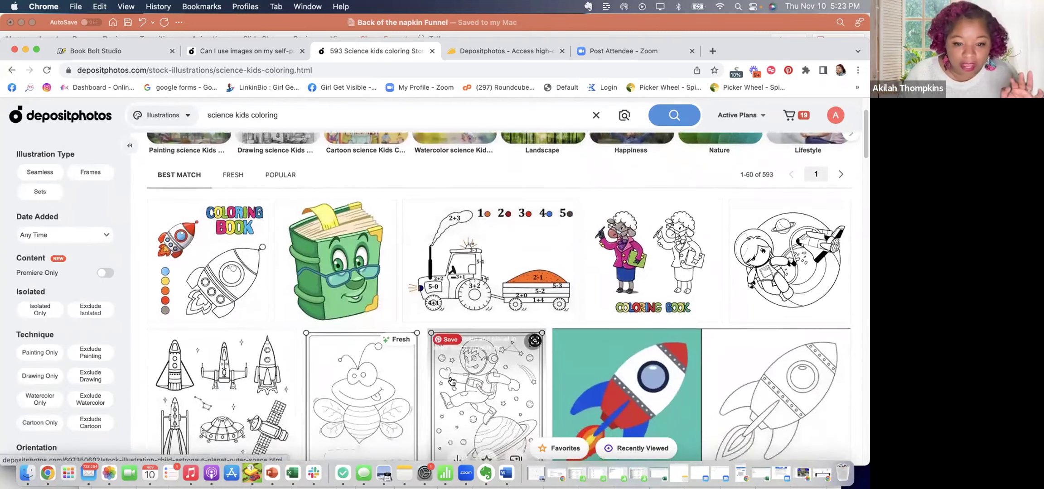
pyautogui.scroll(-4, 451, 381)
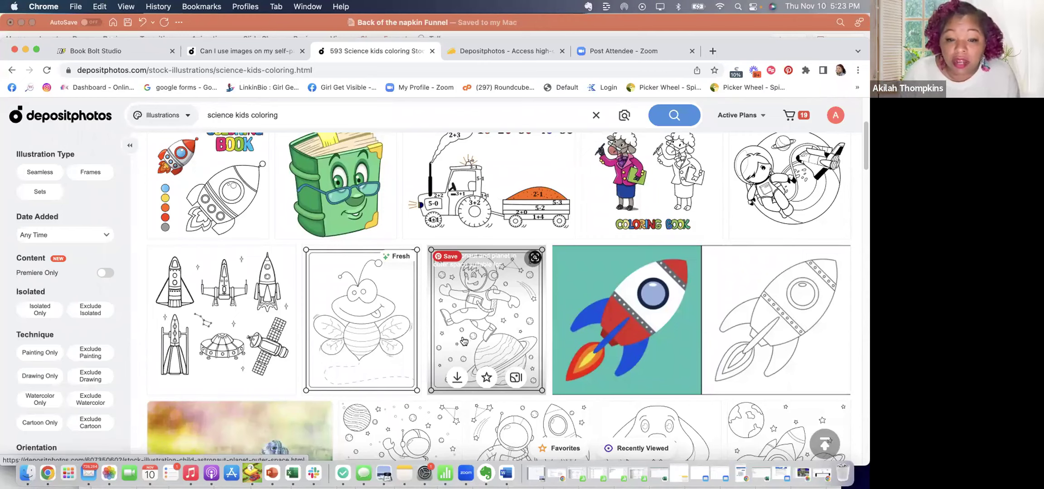
pyautogui.scroll(-3, 361, 314)
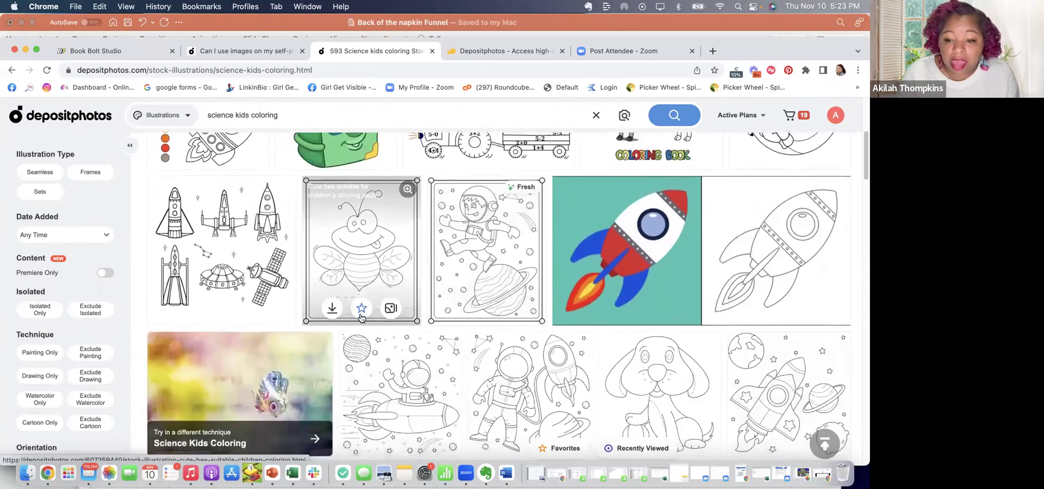
pyautogui.scroll(3, 361, 316)
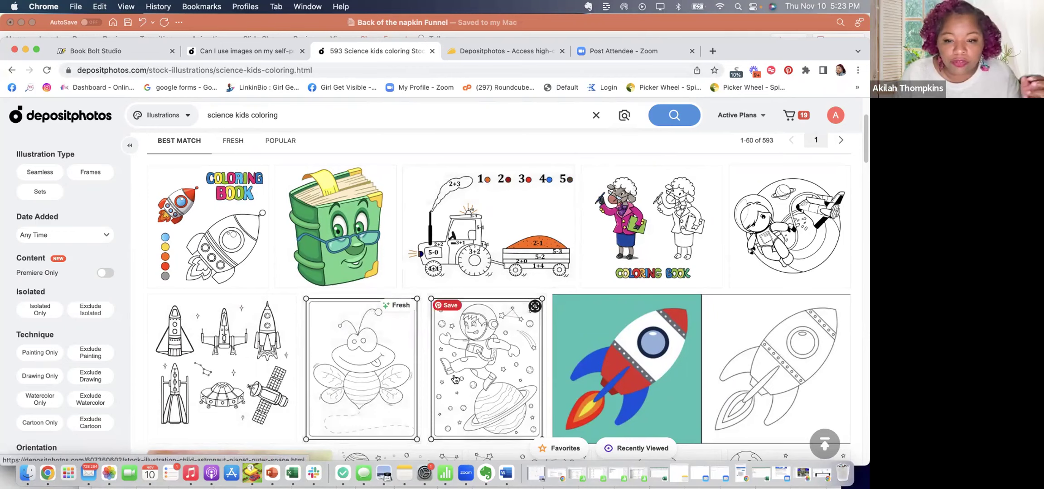
# Open the child astronaut and planet coloring page and review its download sizes and similar royalty-free vectors
pyautogui.click(473, 364)
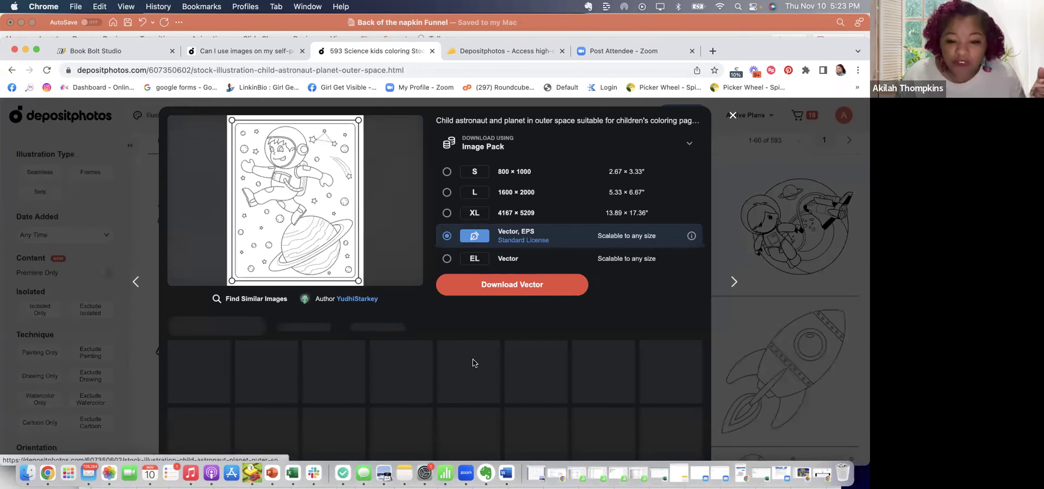
pyautogui.scroll(-1, 353, 254)
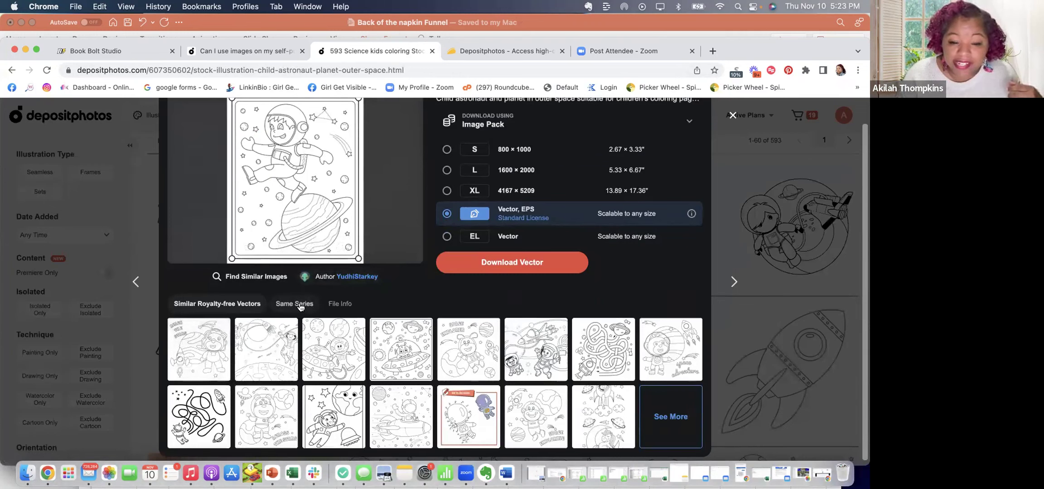
pyautogui.moveTo(199, 363)
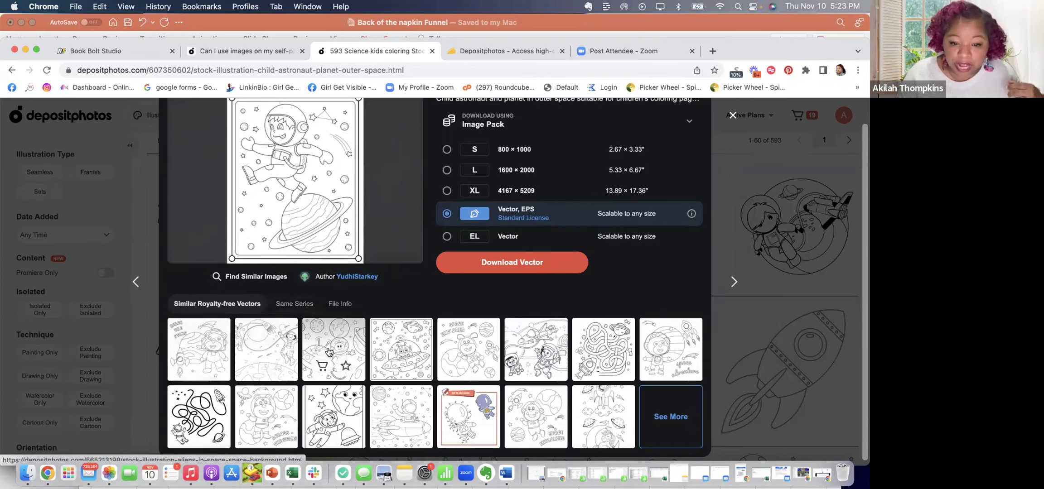
pyautogui.moveTo(542, 354)
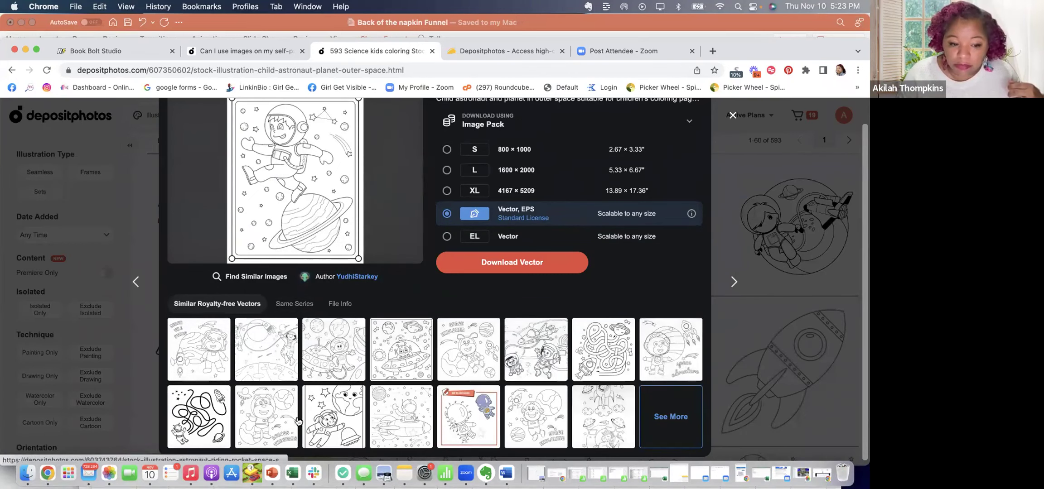
# Open the full set of images from the same series as the astronaut page and look through its designs
pyautogui.click(288, 305)
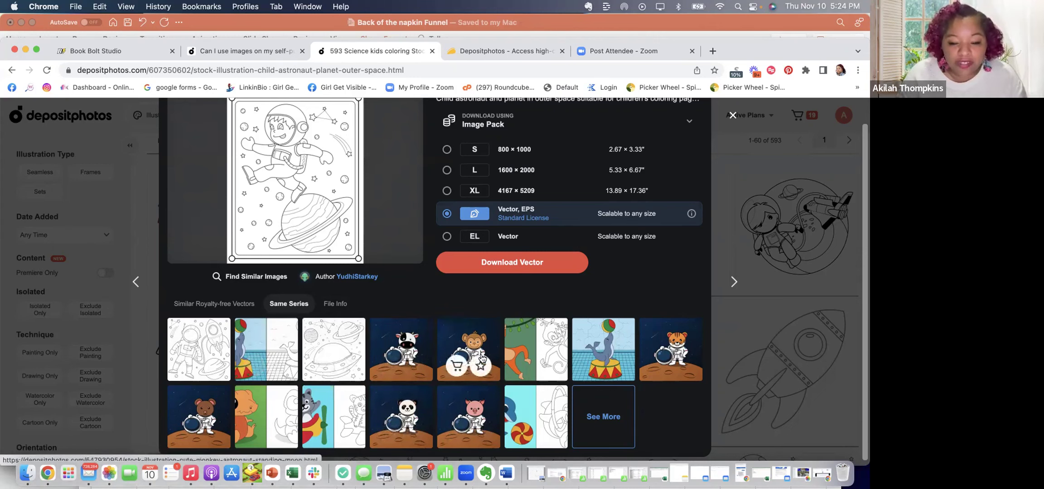
pyautogui.click(597, 414)
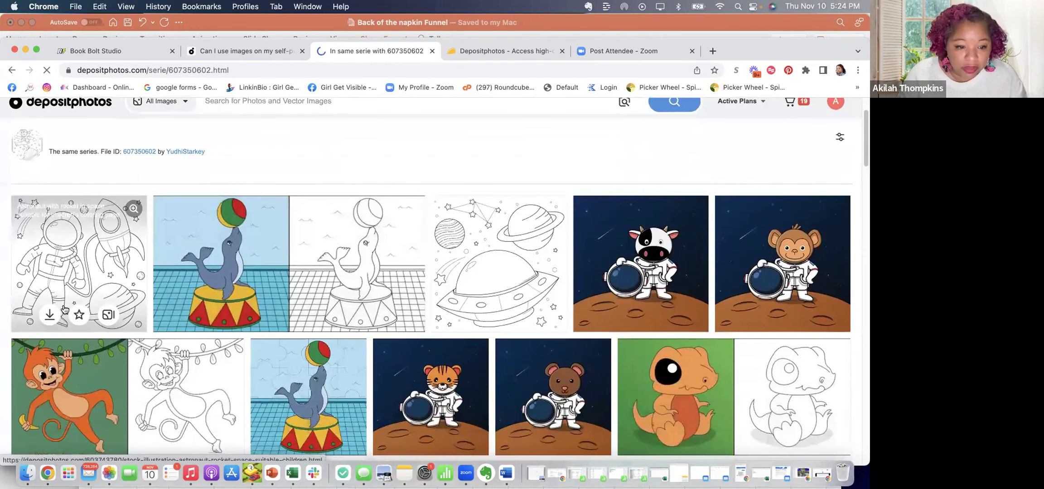
pyautogui.scroll(-1, 272, 290)
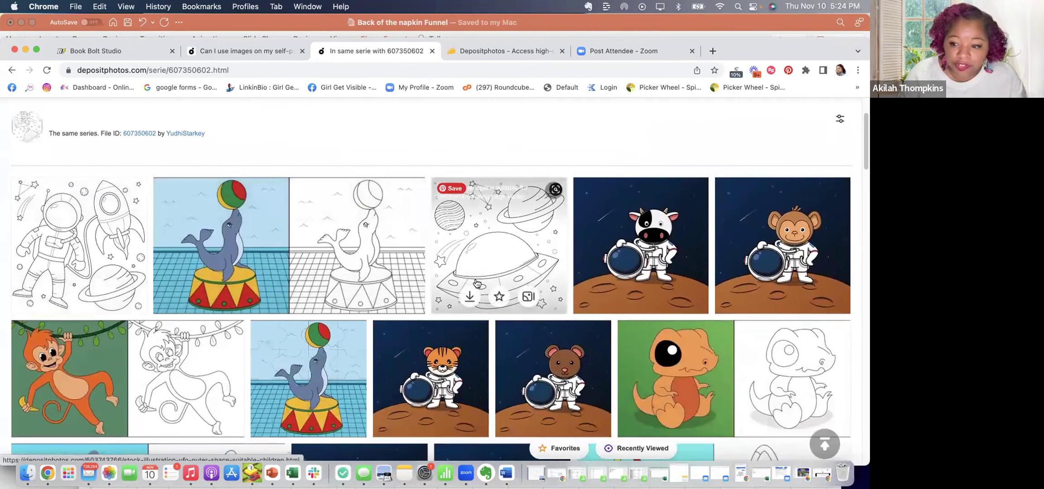
pyautogui.scroll(-7, 477, 283)
pyautogui.scroll(5, 495, 248)
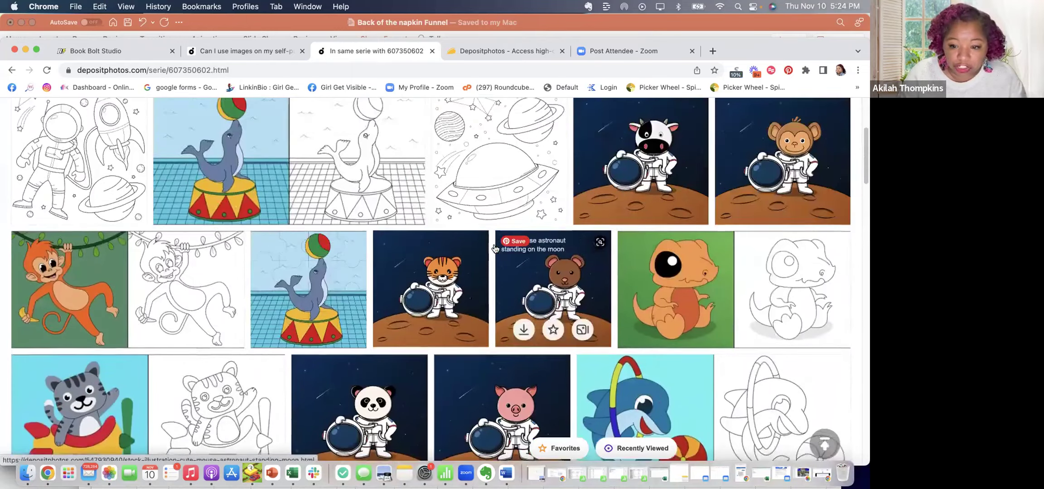
pyautogui.scroll(-2, 495, 248)
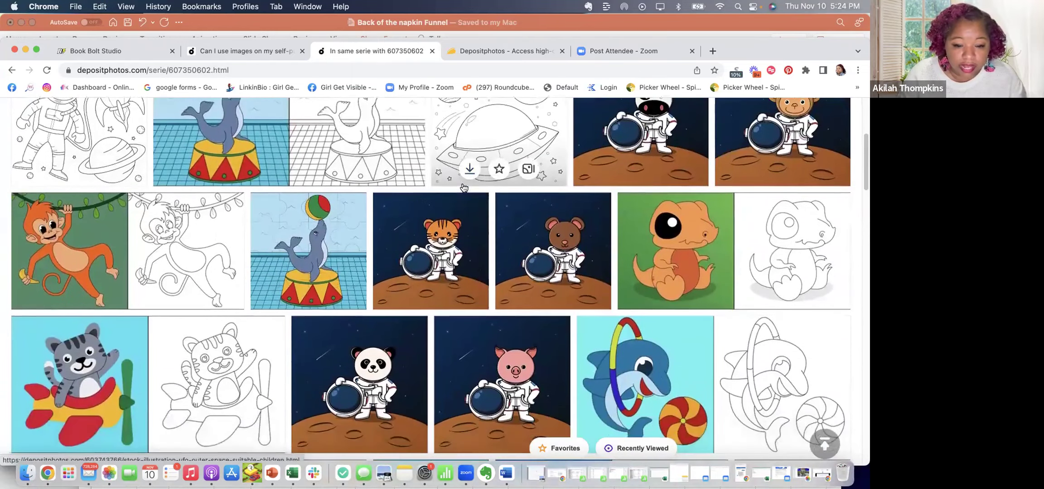
# Examine the remaining same-series designs, including the coloring pairs, astronaut animals and cut-and-glue activities
pyautogui.scroll(-5, 463, 187)
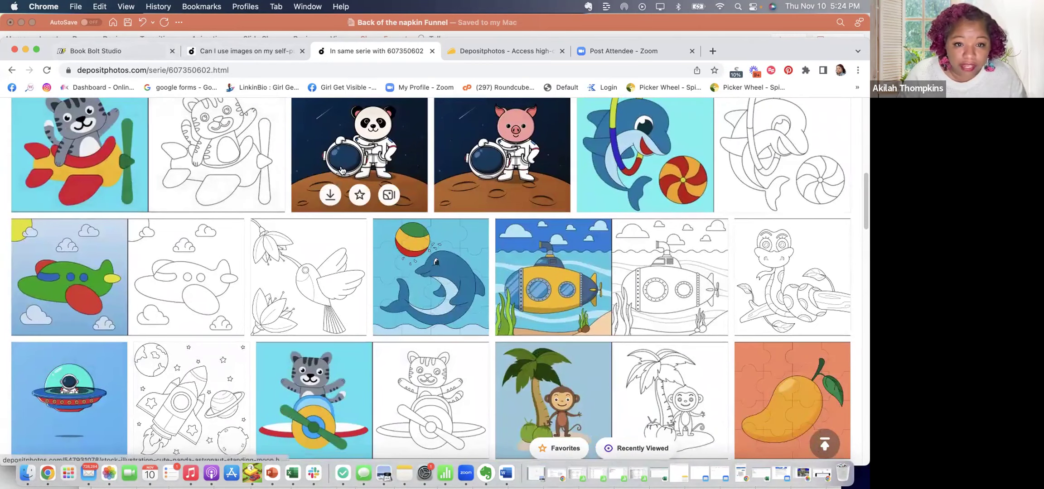
pyautogui.scroll(-3, 341, 171)
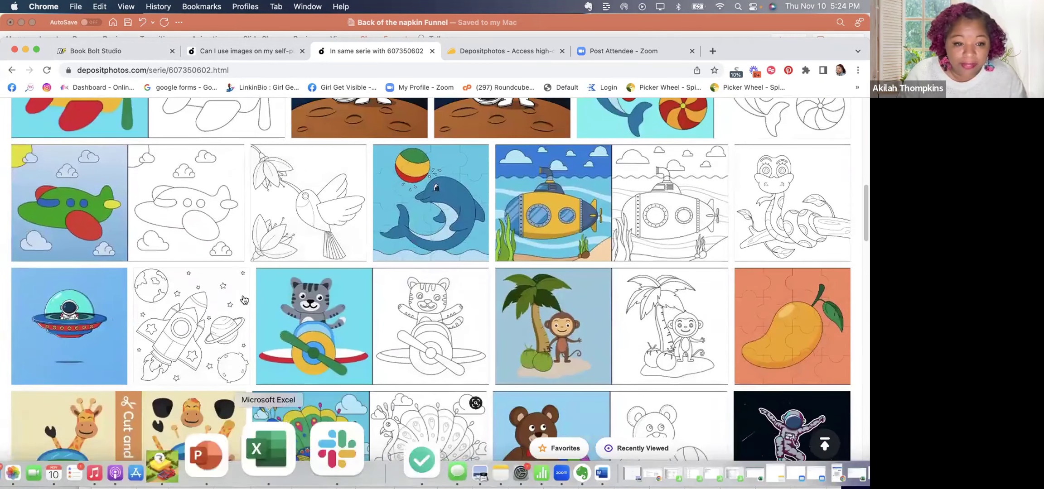
pyautogui.scroll(-3, 176, 342)
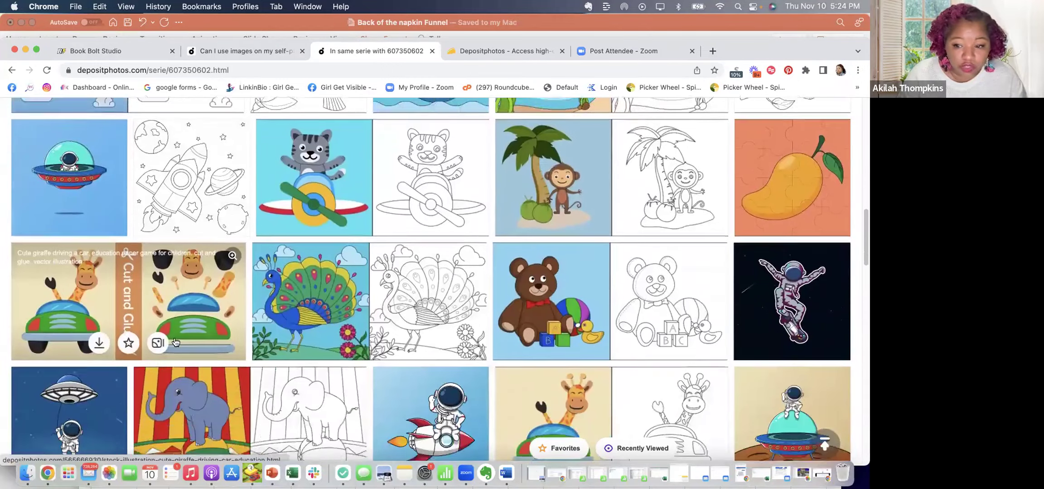
pyautogui.scroll(-3, 175, 342)
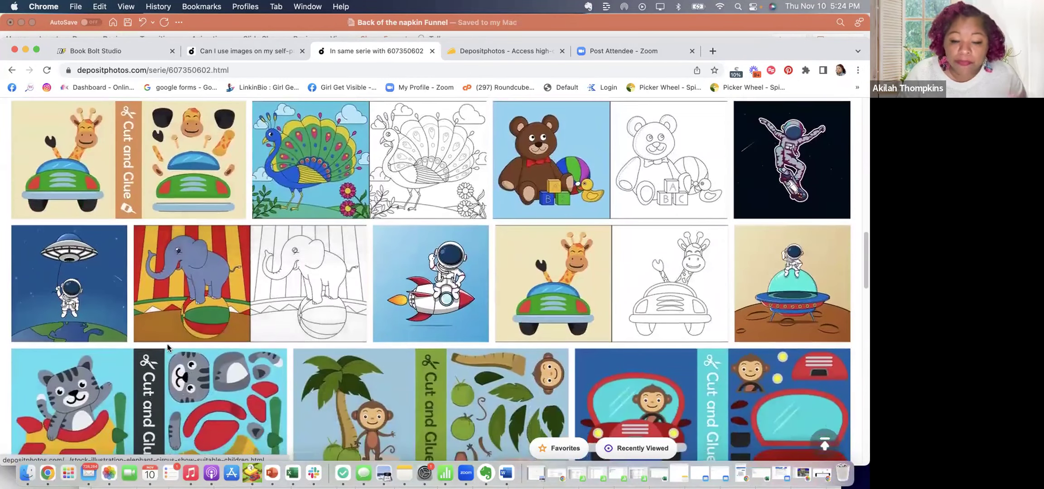
pyautogui.scroll(-5, 167, 345)
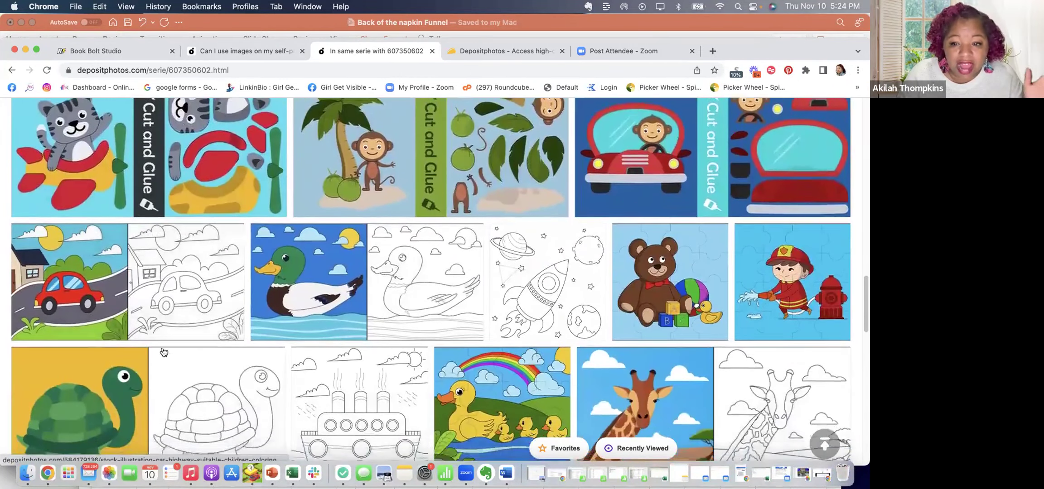
pyautogui.scroll(-3, 446, 329)
pyautogui.scroll(-8, 444, 325)
pyautogui.scroll(20, 431, 333)
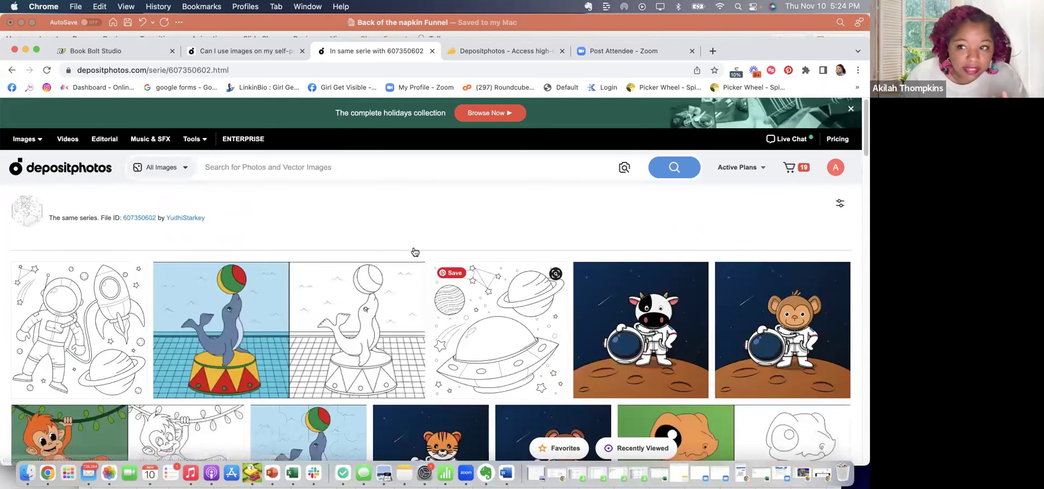
# Return to the "science kids coloring" results and look through more of the coloring illustrations, including the space-themed ones
pyautogui.click(9, 71)
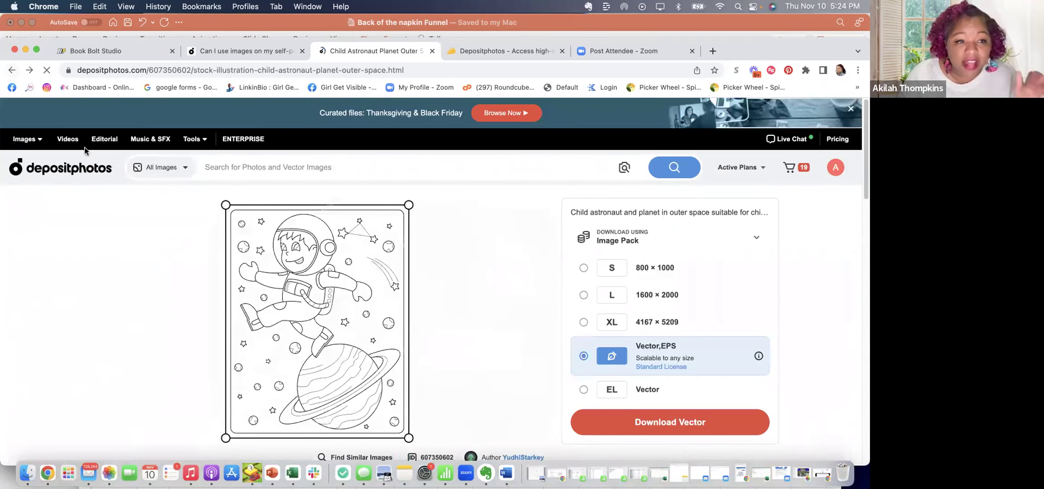
pyautogui.click(10, 71)
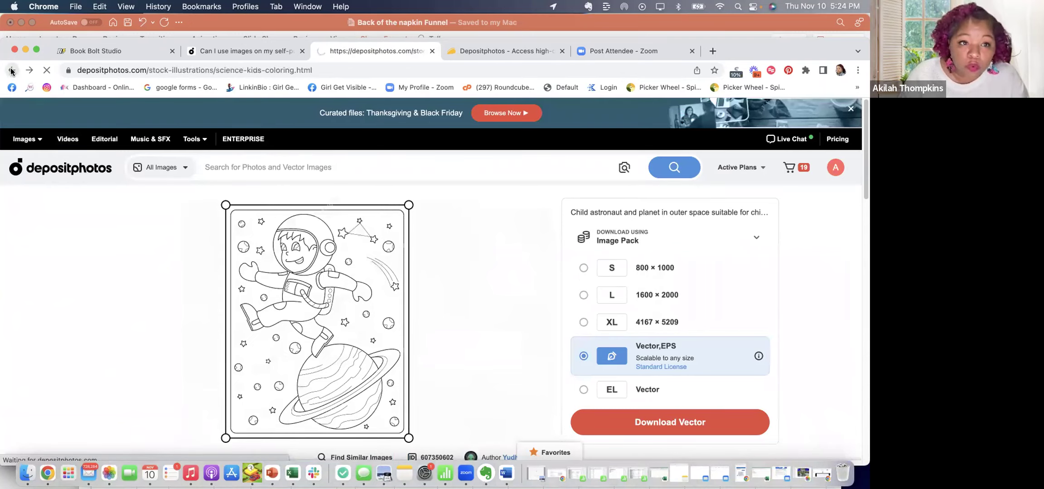
pyautogui.scroll(-5, 596, 373)
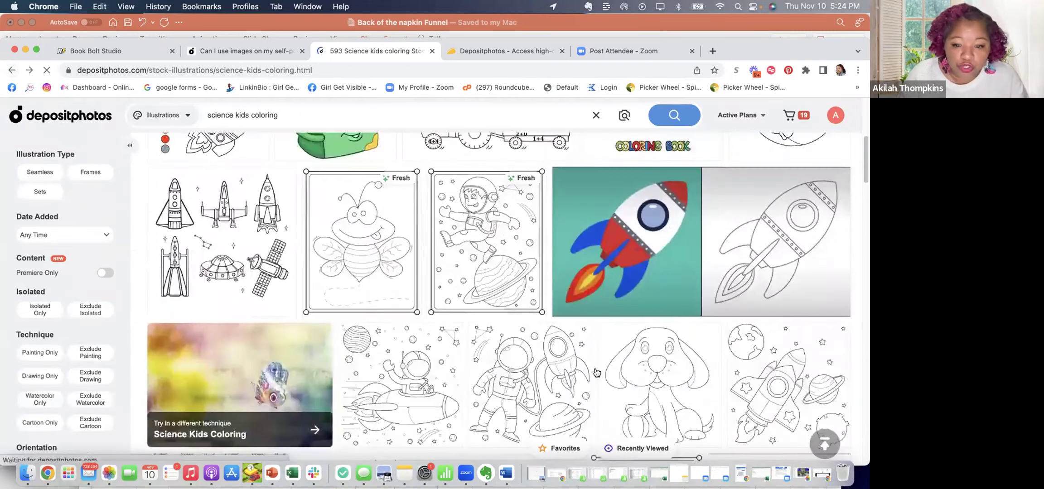
pyautogui.scroll(-4, 596, 372)
pyautogui.scroll(7, 596, 372)
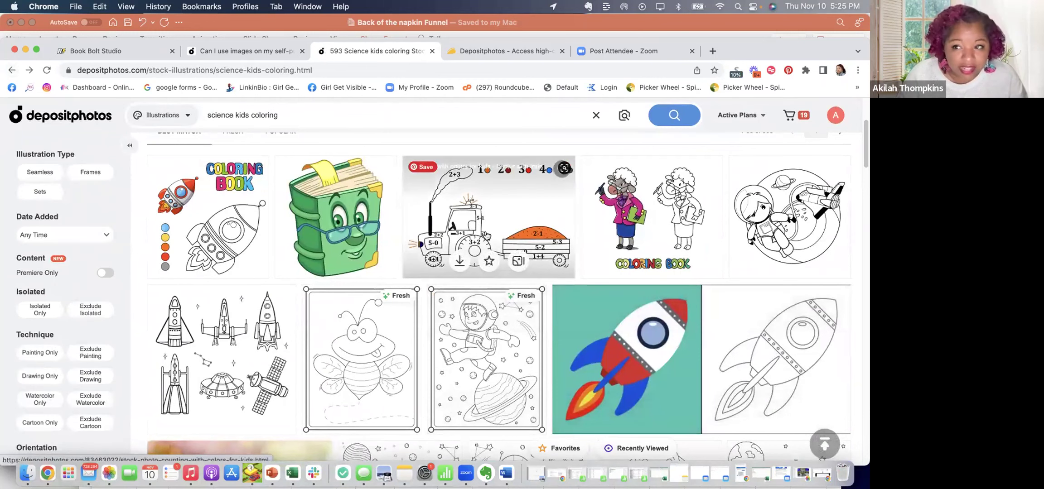
pyautogui.scroll(-1, 486, 236)
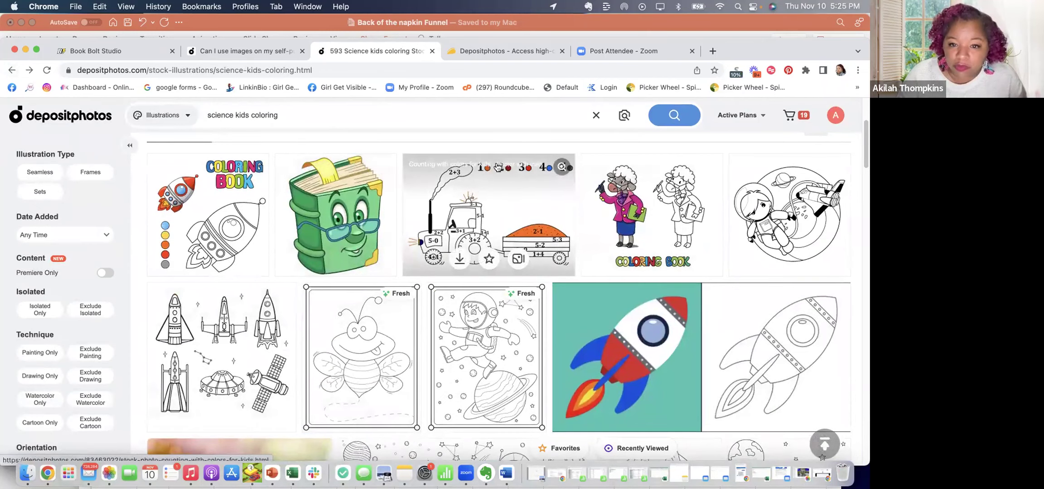
pyautogui.scroll(-10, 460, 398)
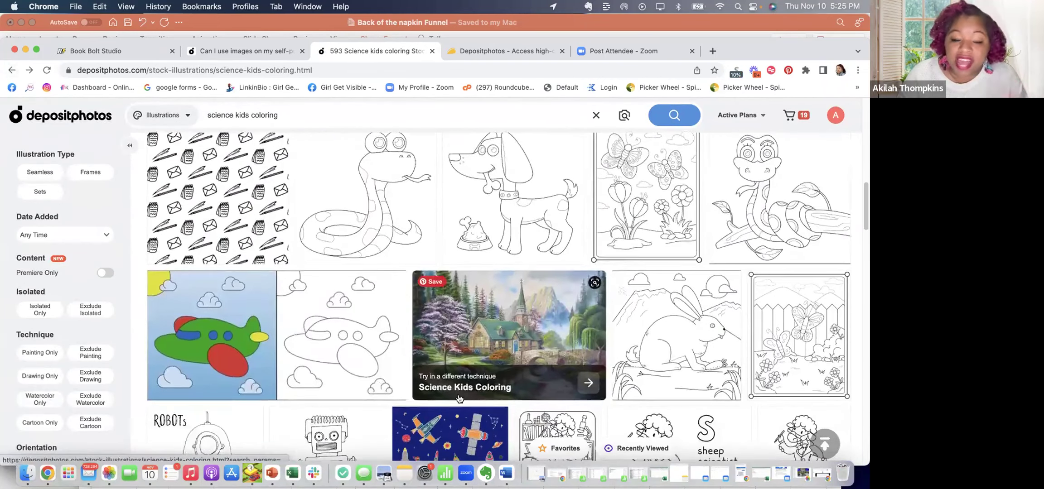
pyautogui.scroll(-10, 459, 399)
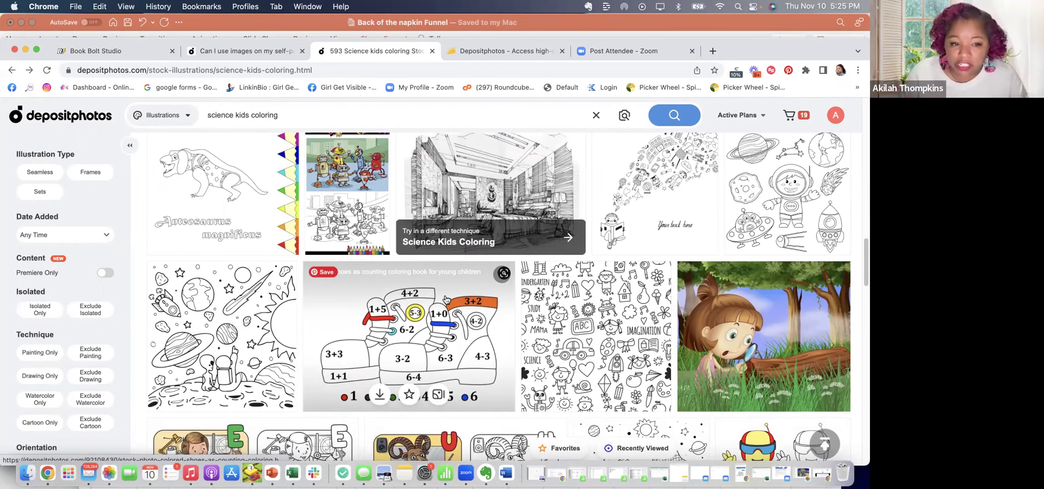
pyautogui.scroll(1, 756, 226)
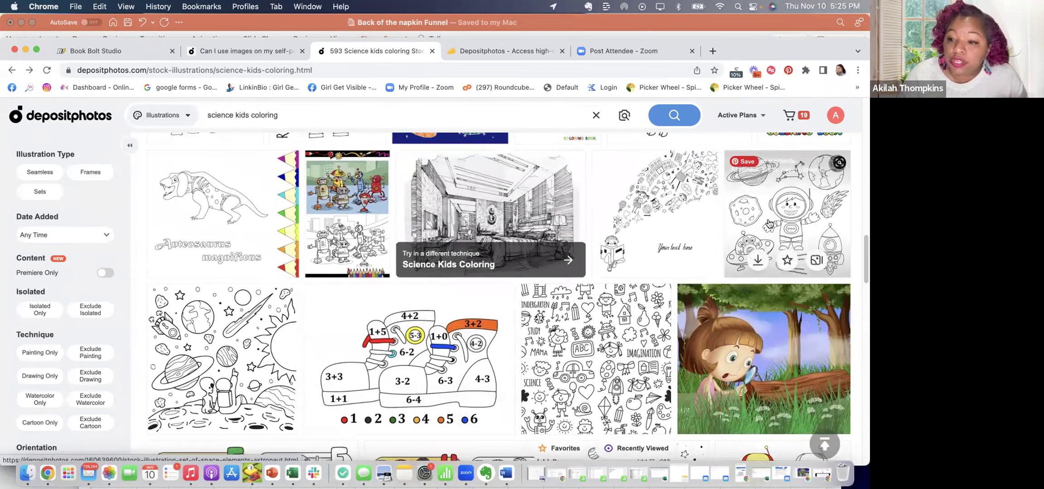
# Download the set of space elements with the astronaut as an XL 4167 × 4167 JPG under the Standard License
pyautogui.click(773, 245)
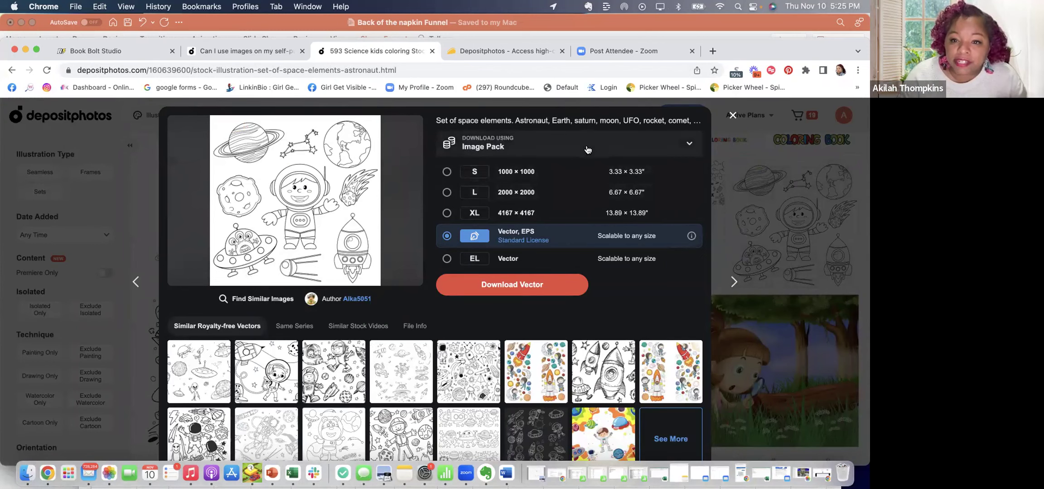
pyautogui.moveTo(589, 167); pyautogui.dragTo(621, 160)
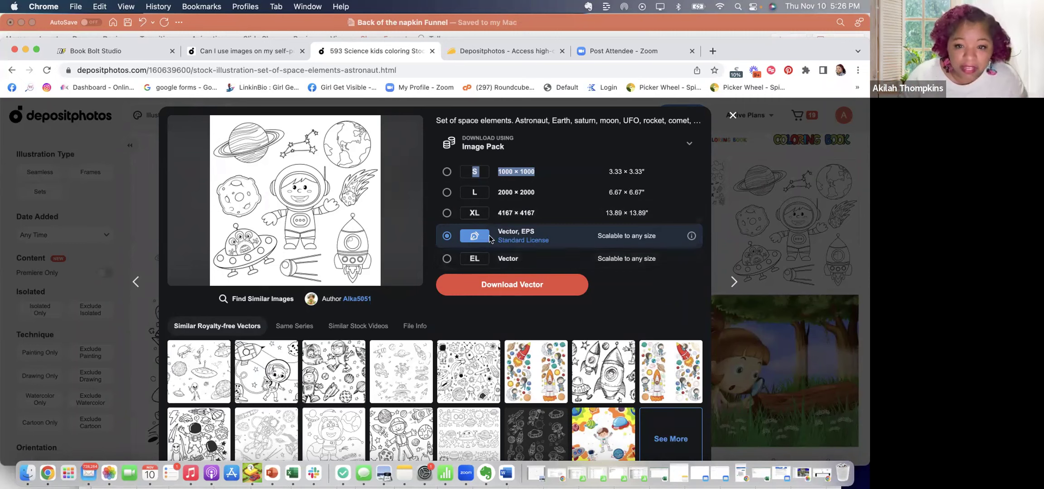
pyautogui.click(454, 215)
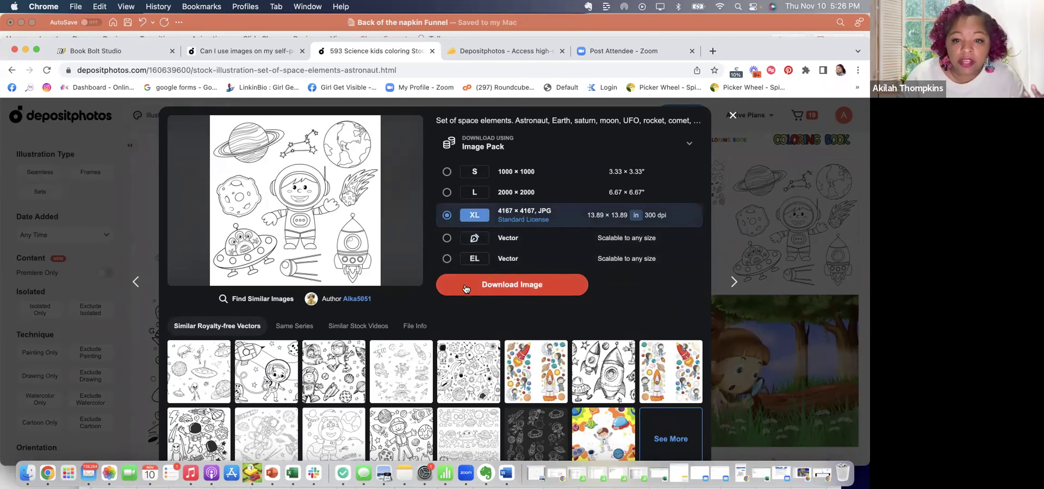
pyautogui.click(464, 289)
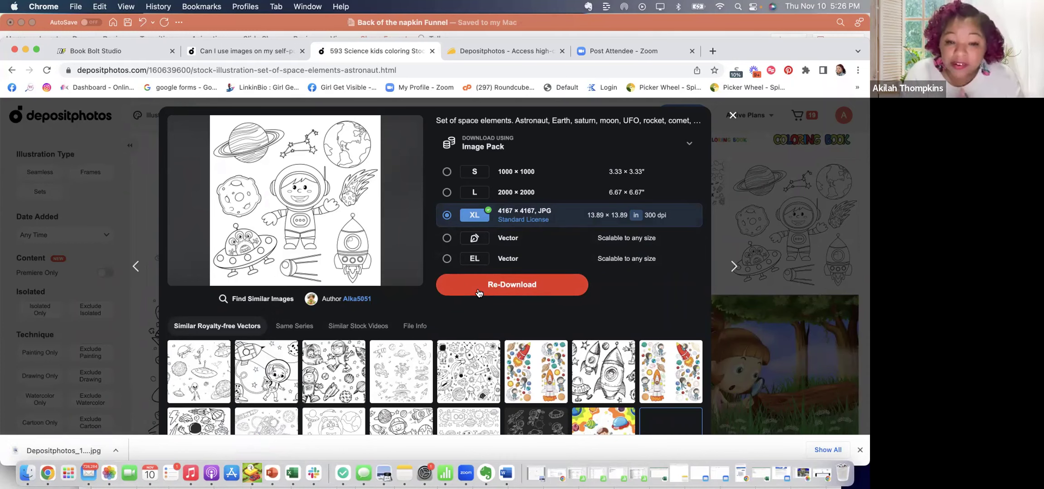
# Switch to Book Bolt Studio, look through the word search pages and open page 6
pyautogui.click(84, 54)
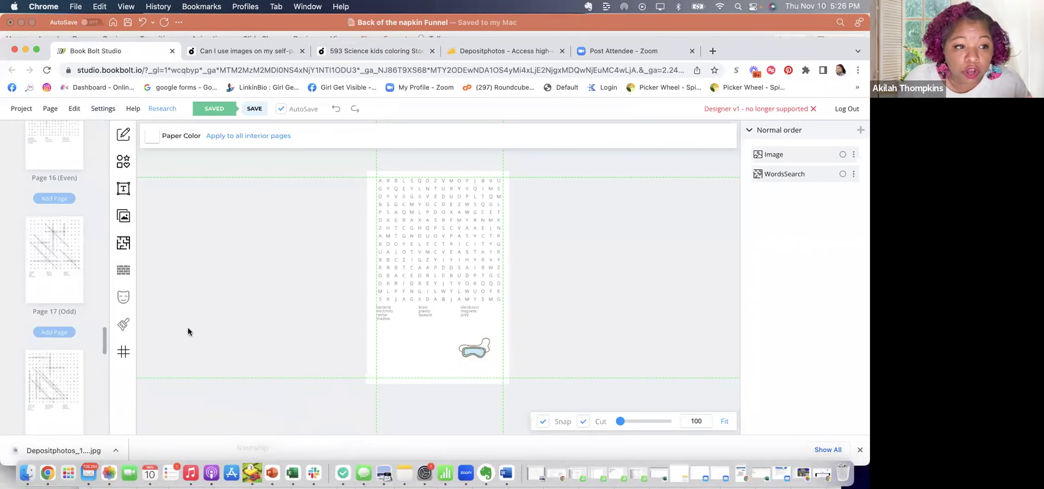
pyautogui.click(38, 272)
pyautogui.scroll(20, 62, 274)
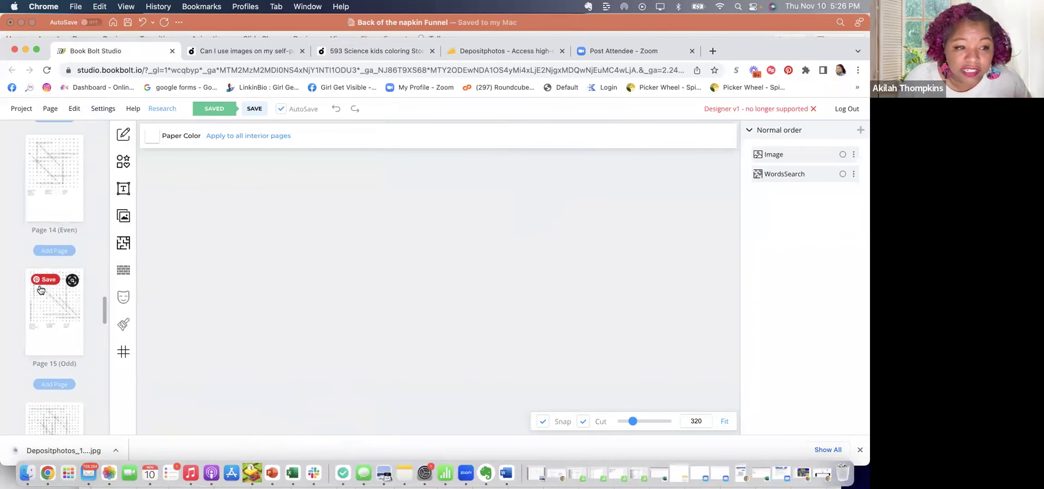
pyautogui.scroll(10, 45, 293)
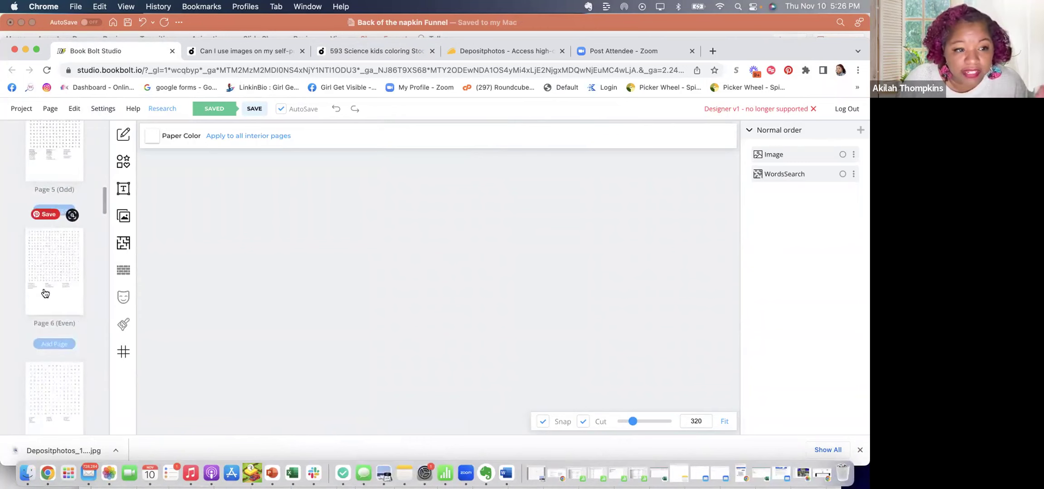
pyautogui.scroll(4, 34, 286)
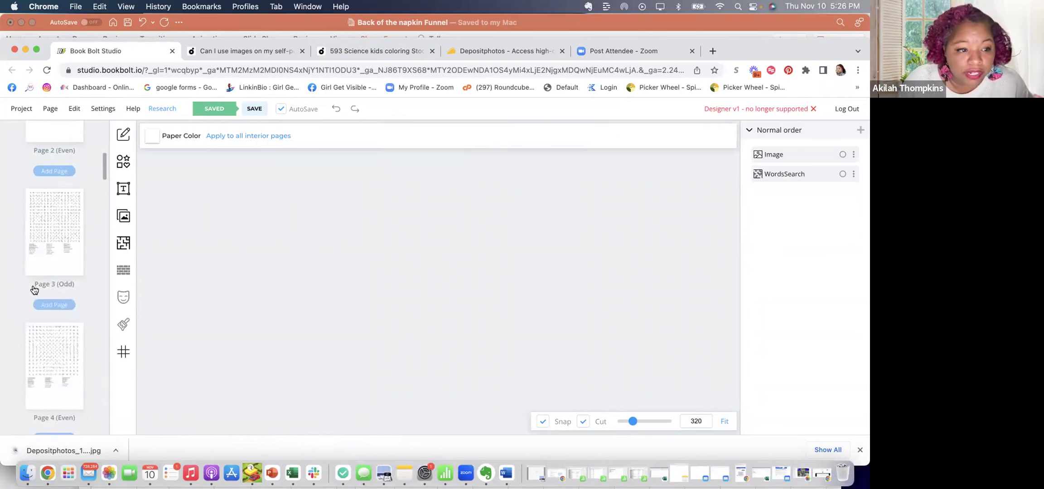
pyautogui.scroll(-5, 36, 295)
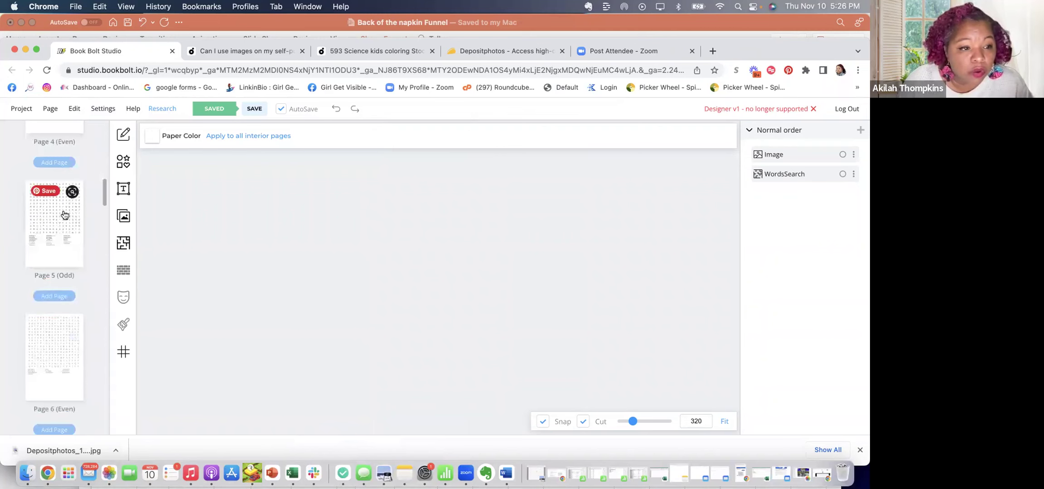
pyautogui.click(49, 222)
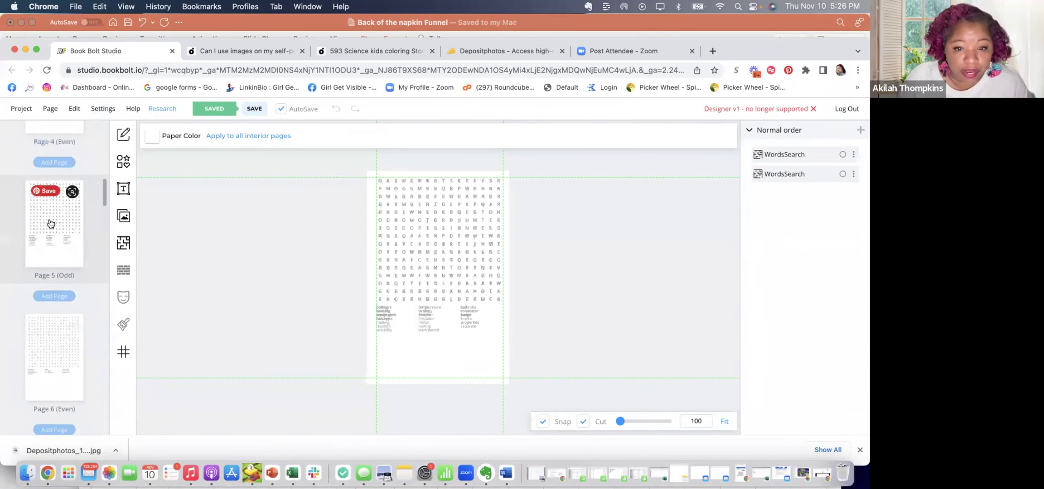
pyautogui.click(55, 340)
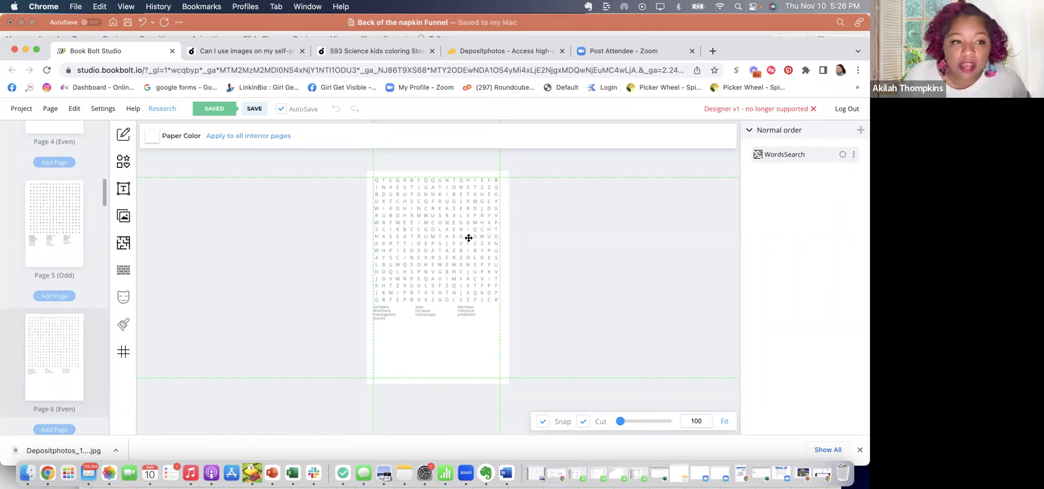
# Insert the downloaded space elements image from the uploads onto page 6 and shift it lower on the page
pyautogui.click(120, 218)
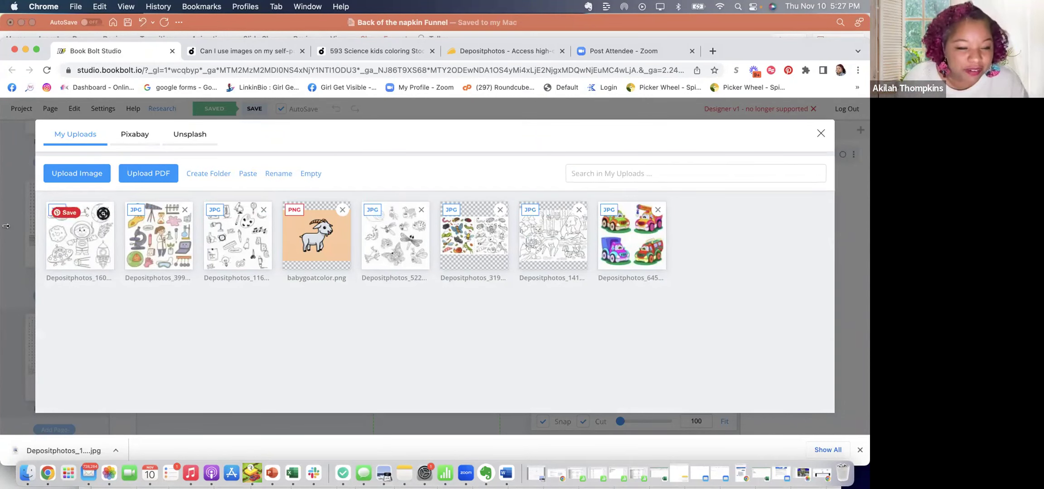
pyautogui.click(69, 263)
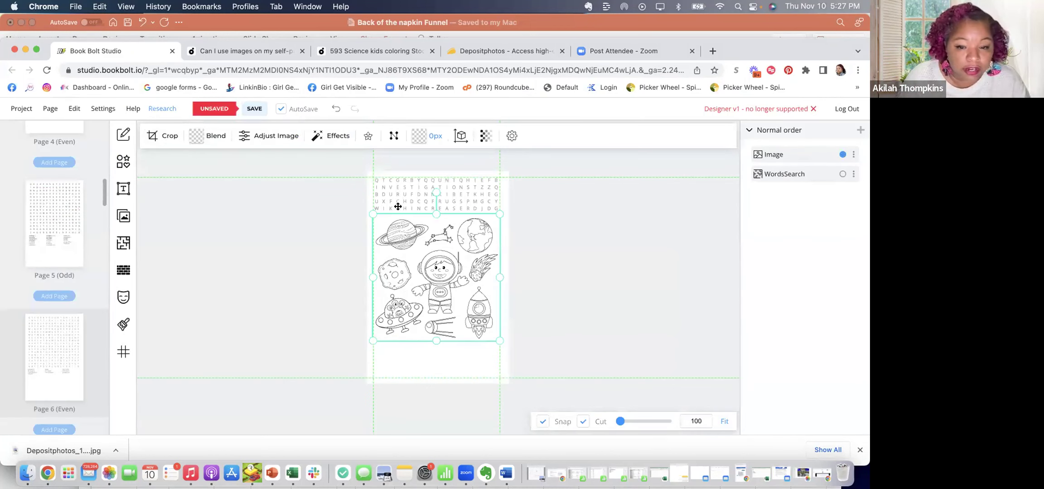
pyautogui.moveTo(407, 253)
pyautogui.mouseDown()
pyautogui.moveTo(408, 291)
pyautogui.moveTo(408, 254)
pyautogui.mouseUp()
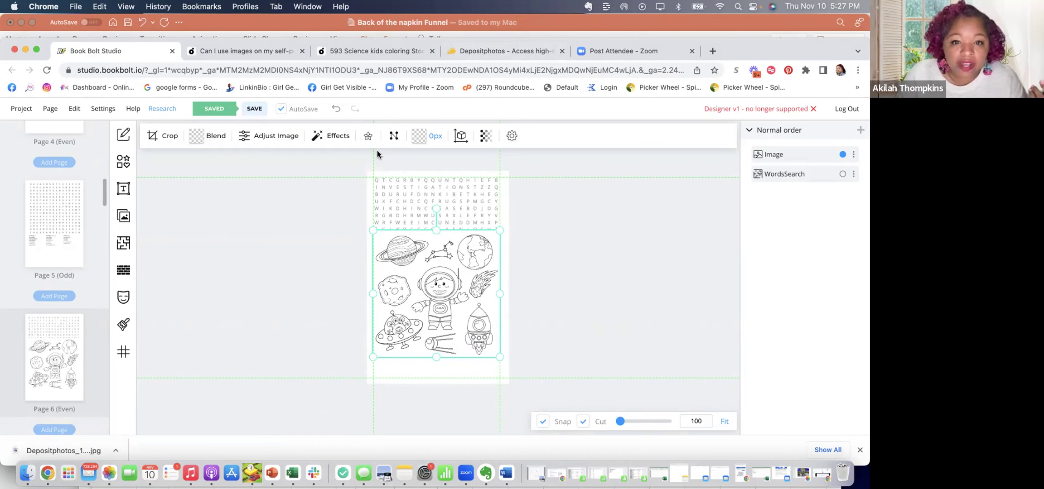
# Crop the space image down to the alien in the flying saucer and place it below the word list
pyautogui.click(157, 138)
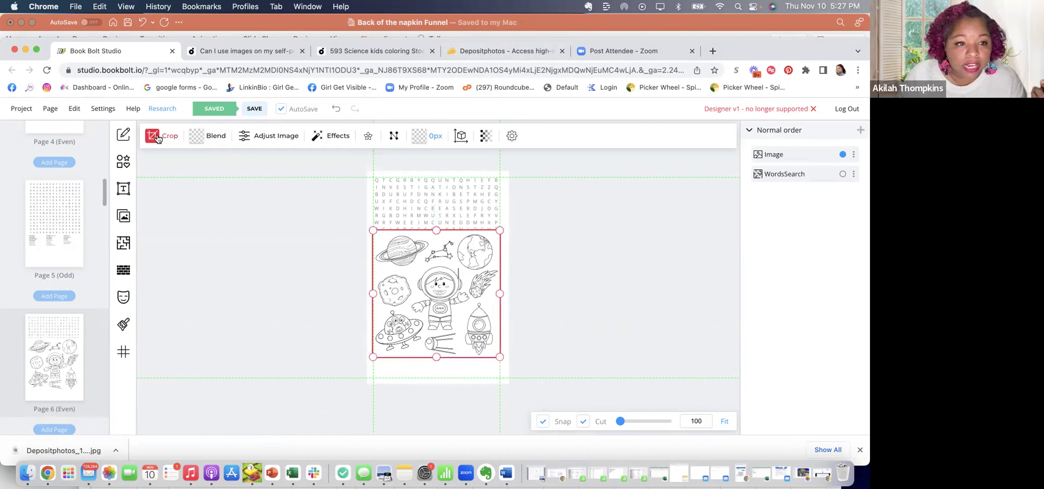
pyautogui.moveTo(435, 231); pyautogui.dragTo(431, 297)
pyautogui.moveTo(432, 306); pyautogui.dragTo(432, 308)
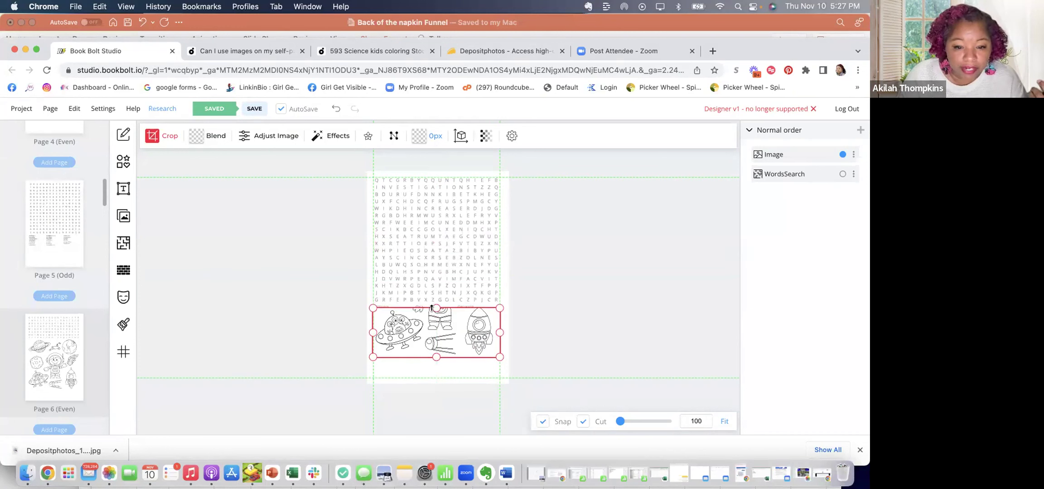
pyautogui.moveTo(499, 333); pyautogui.dragTo(425, 332)
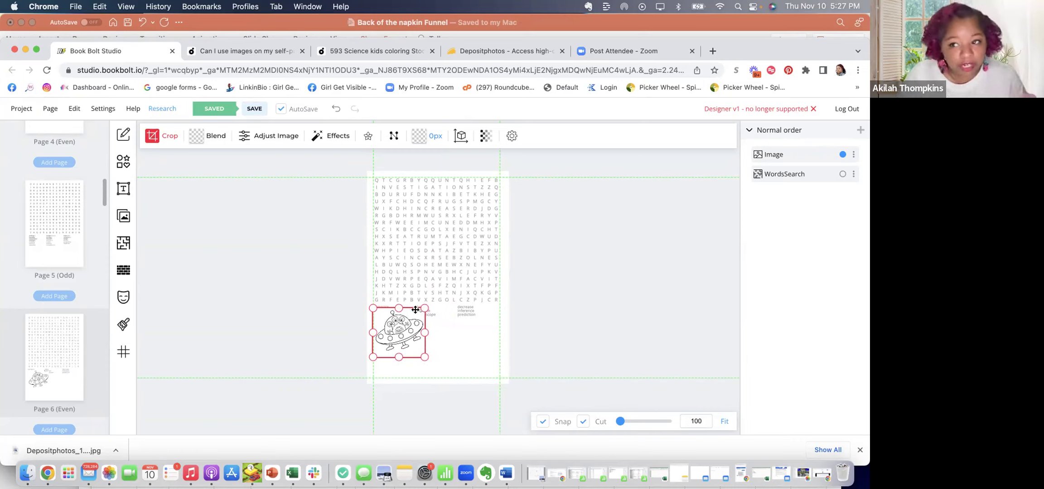
pyautogui.moveTo(387, 338); pyautogui.dragTo(412, 359)
pyautogui.click(459, 347)
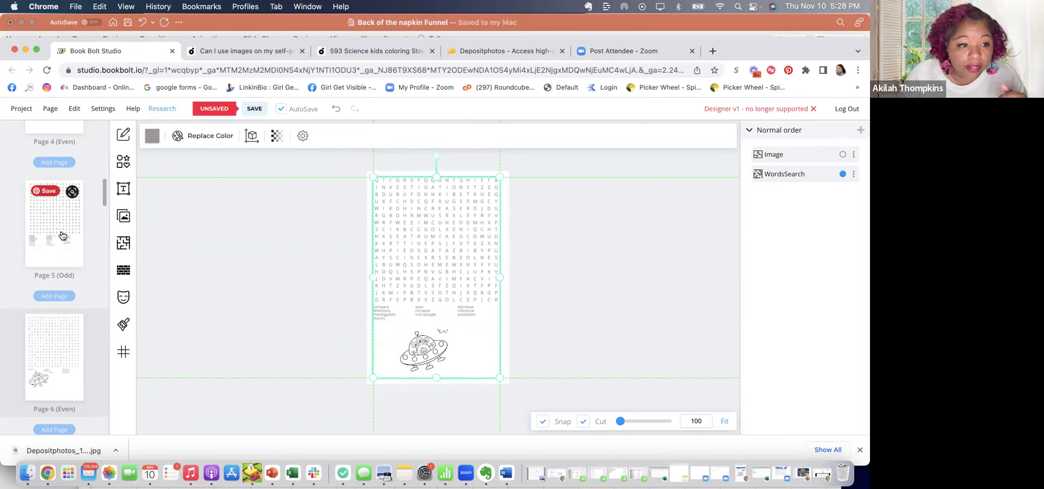
# Add a white-filled rectangle and use it to cover the stray line fragments beside the flying saucer
pyautogui.click(123, 161)
pyautogui.click(150, 170)
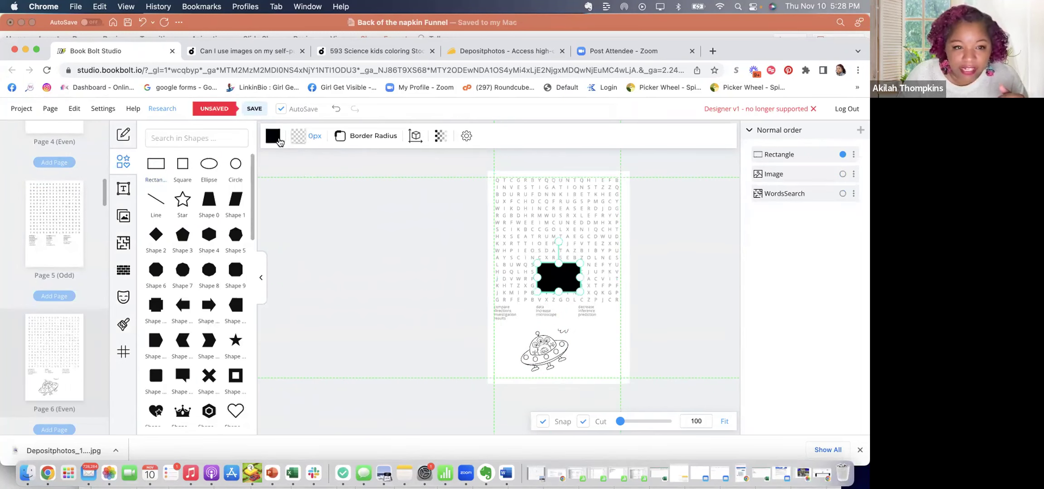
pyautogui.click(273, 136)
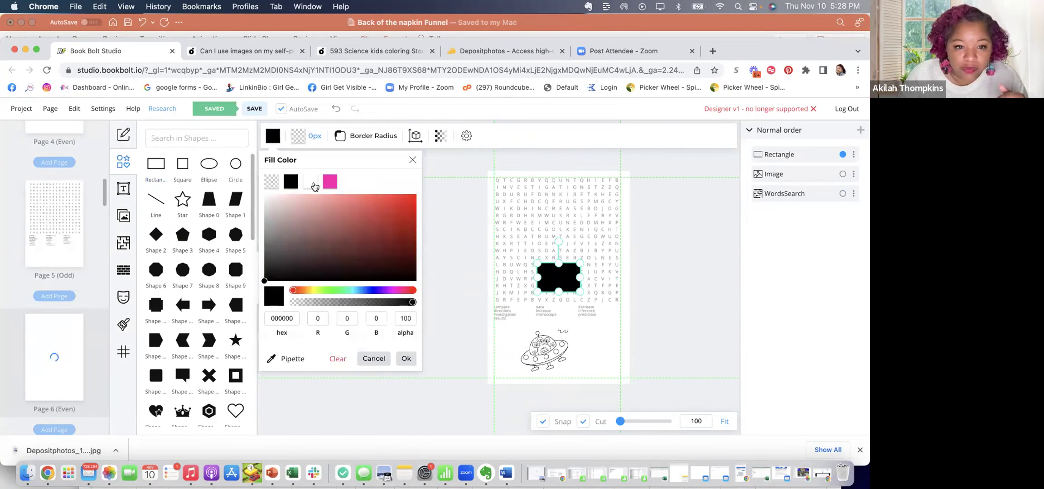
pyautogui.click(314, 182)
pyautogui.moveTo(580, 263); pyautogui.dragTo(562, 330)
pyautogui.click(597, 347)
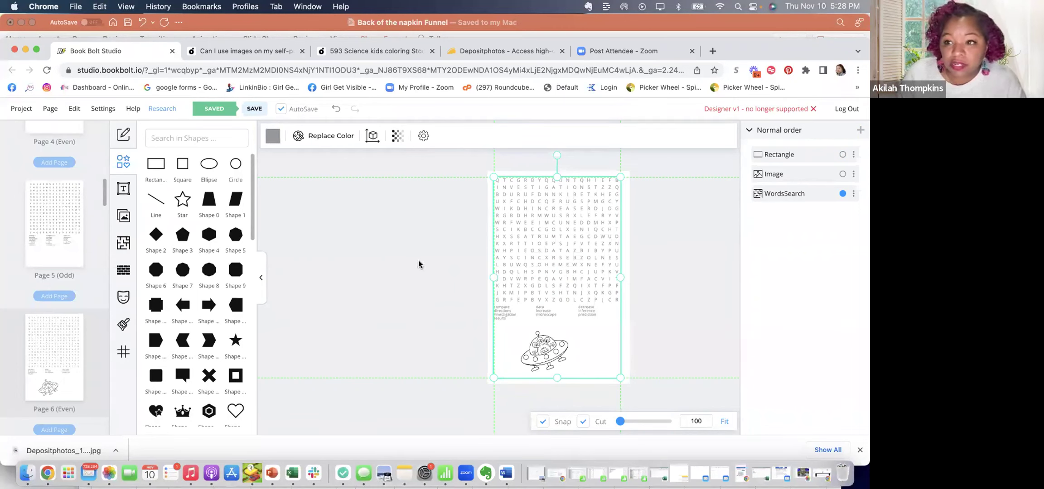
# Open blank page 23 and insert the space elements coloring image with the astronaut from the uploads onto it
pyautogui.scroll(-15, 24, 278)
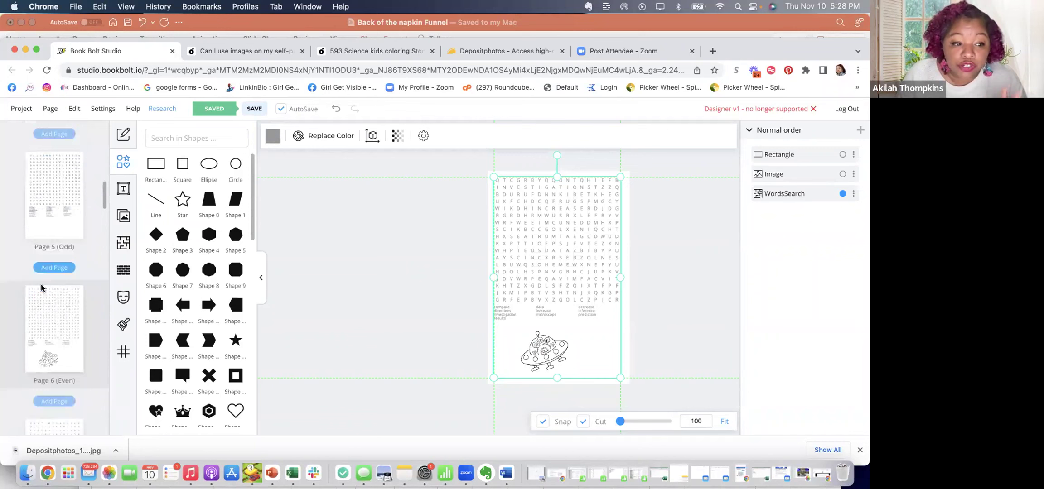
pyautogui.scroll(-6, 39, 290)
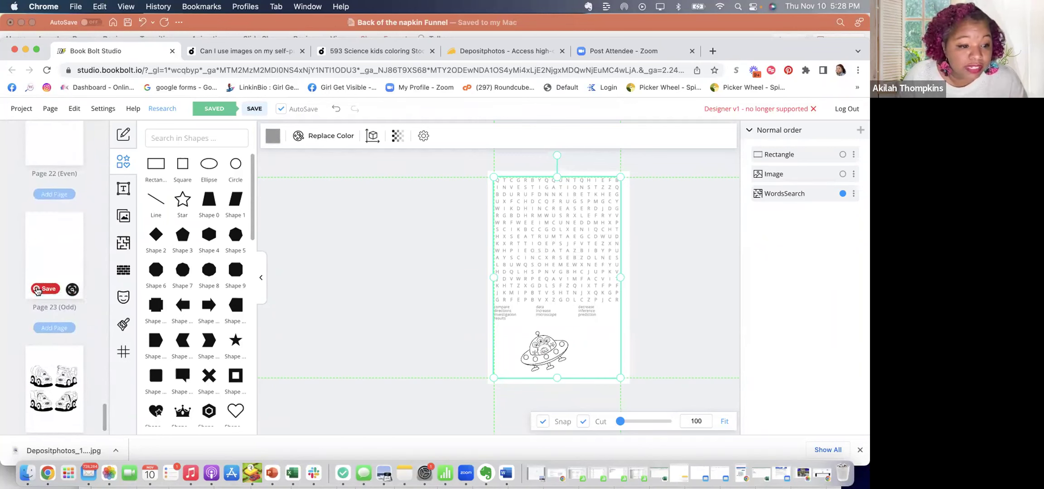
pyautogui.click(51, 269)
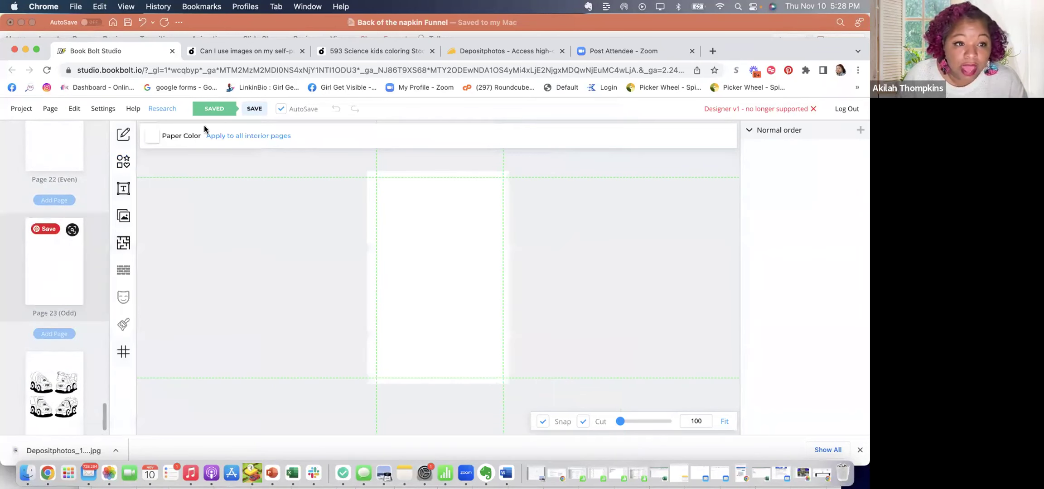
pyautogui.click(124, 217)
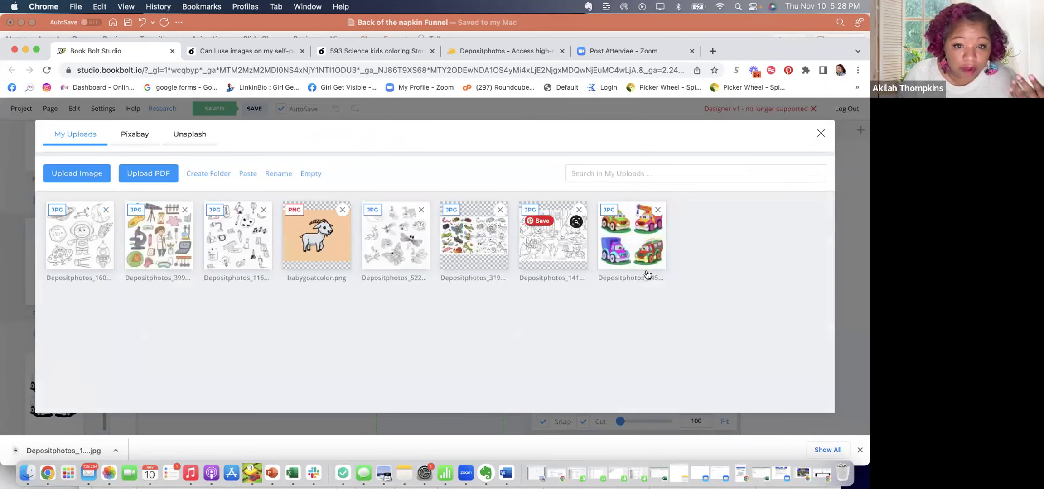
pyautogui.click(86, 252)
pyautogui.moveTo(375, 214); pyautogui.dragTo(372, 193)
pyautogui.moveTo(425, 221)
pyautogui.mouseDown()
pyautogui.moveTo(430, 208)
pyautogui.moveTo(434, 227)
pyautogui.mouseUp()
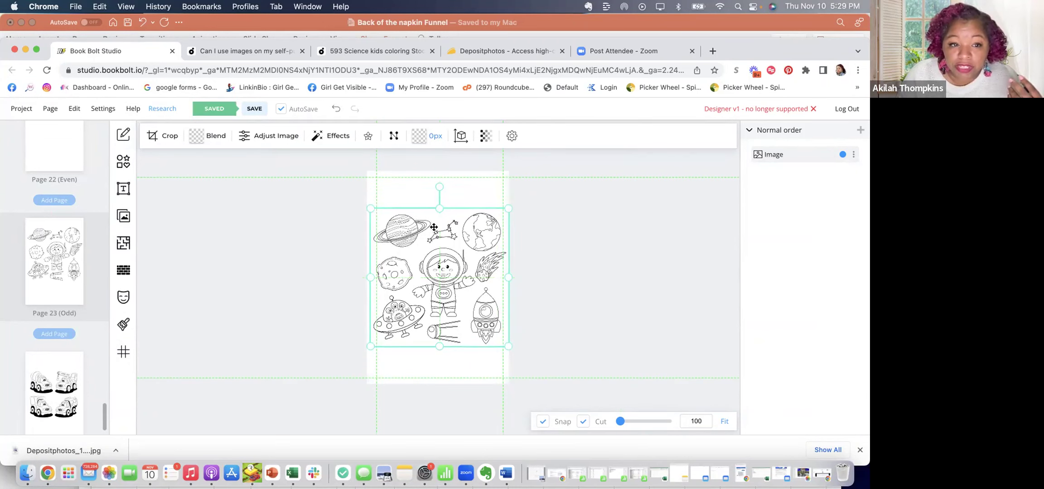
# Add a bridge text above the space image on page 23 and change its wording to "Kids in Space"
pyautogui.click(123, 189)
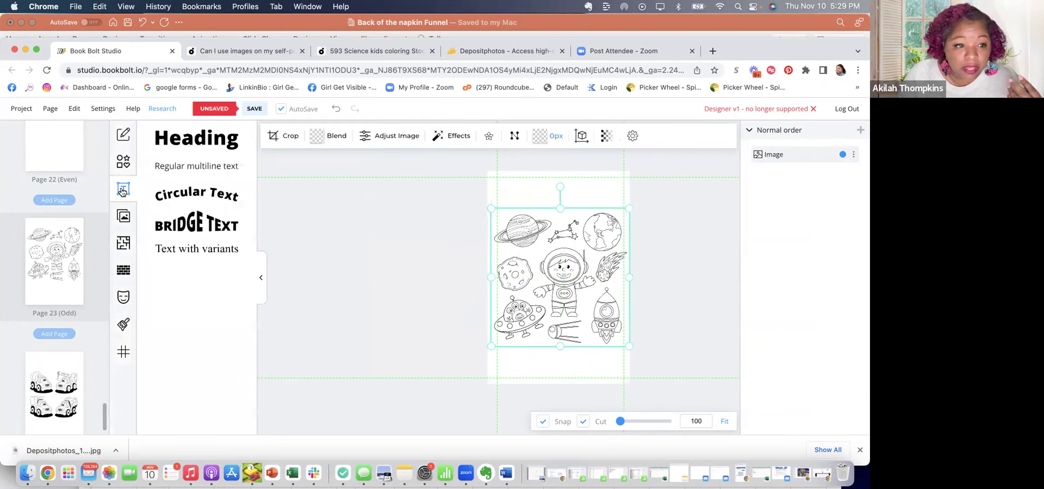
pyautogui.click(210, 223)
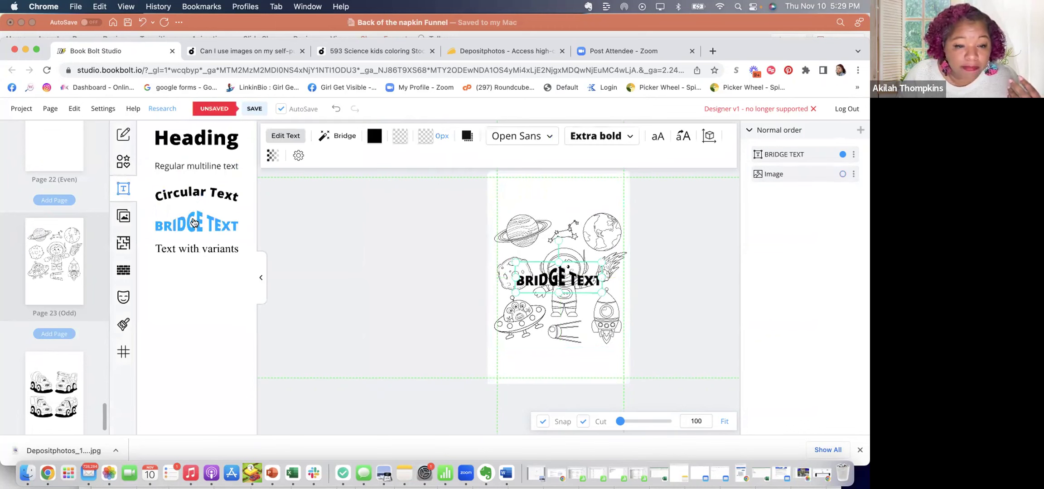
pyautogui.click(521, 187)
pyautogui.moveTo(196, 224); pyautogui.dragTo(540, 200)
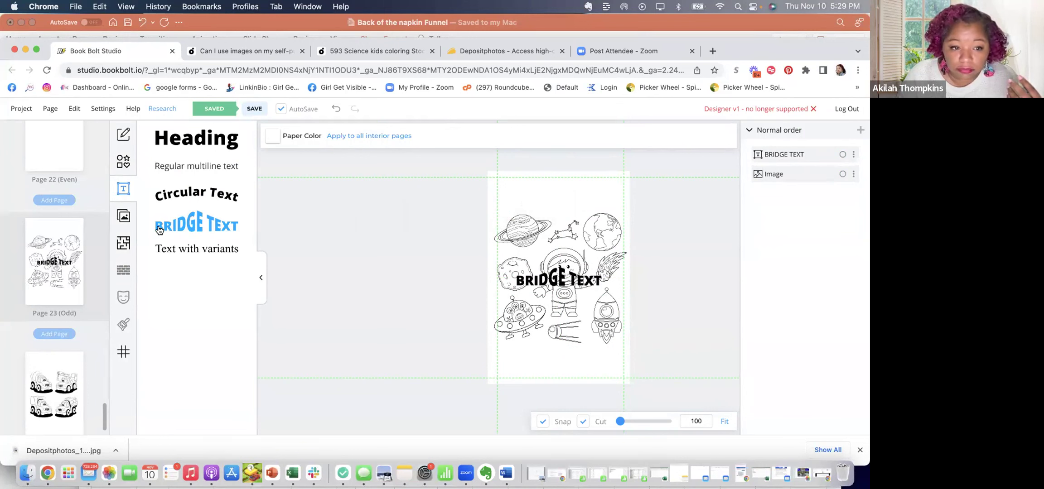
pyautogui.click(159, 229)
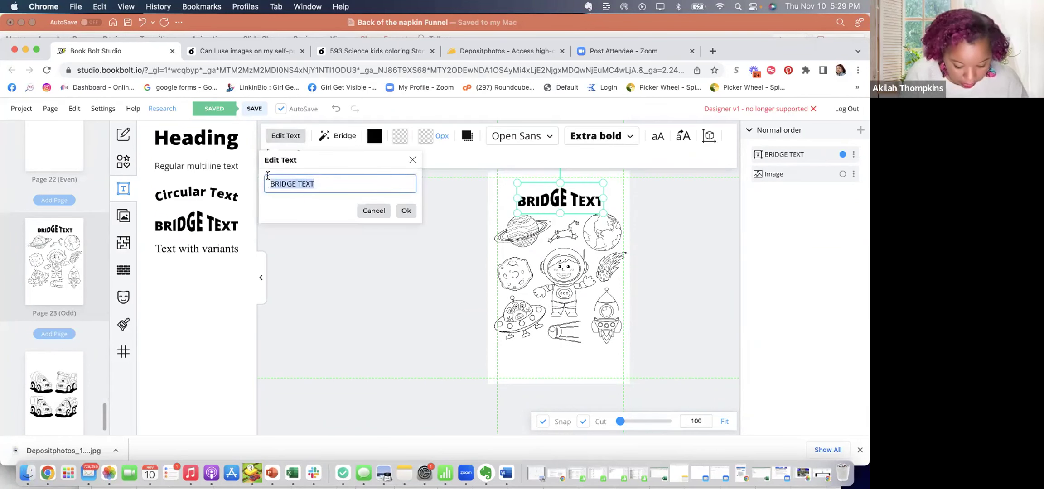
pyautogui.write('Kids in Space')
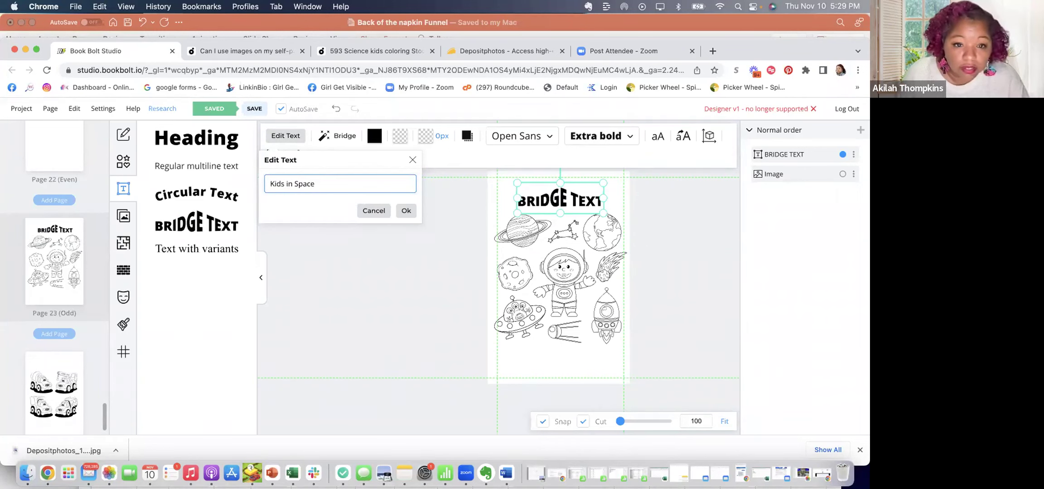
pyautogui.click(401, 210)
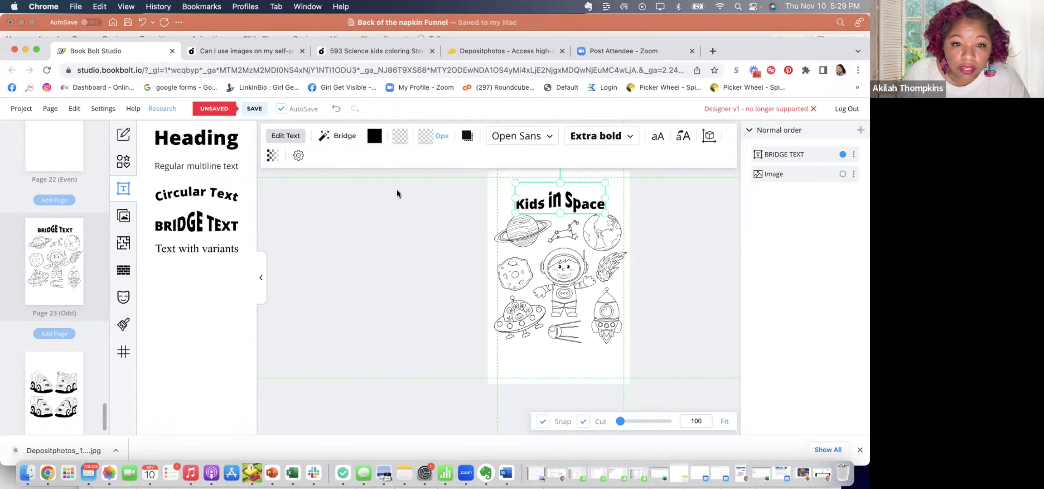
# Give the "Kids in Space" title a white fill and a 5 px black stroke, and shift it slightly higher
pyautogui.click(377, 138)
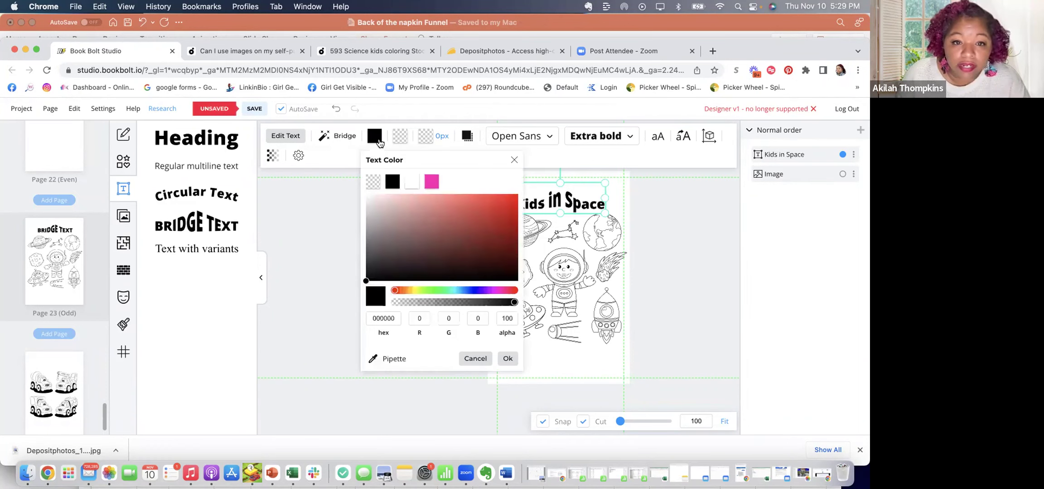
pyautogui.click(407, 183)
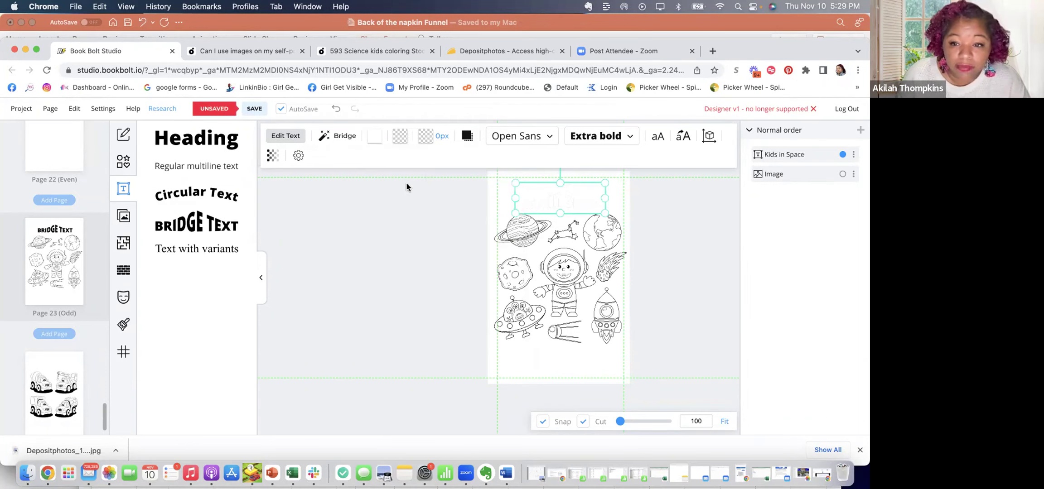
pyautogui.click(398, 137)
pyautogui.click(426, 136)
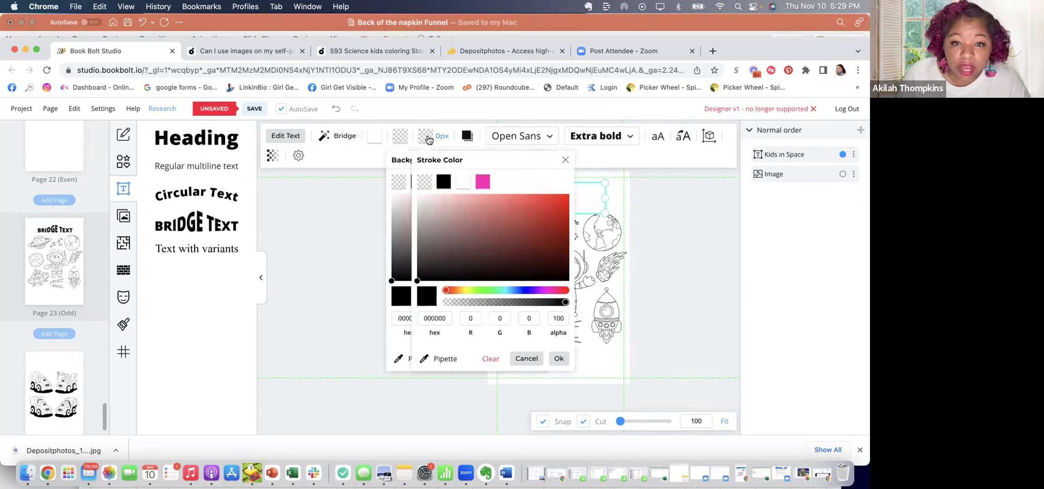
pyautogui.click(441, 183)
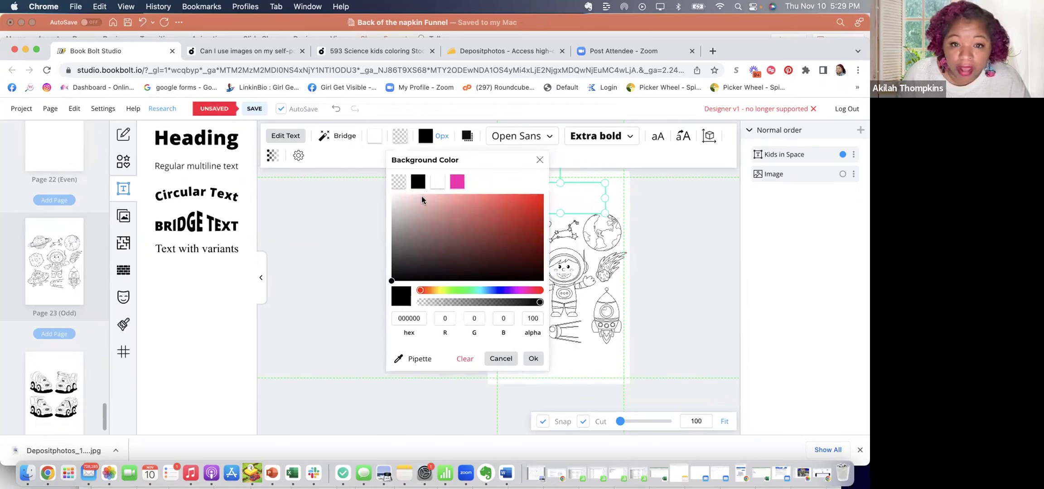
pyautogui.click(439, 137)
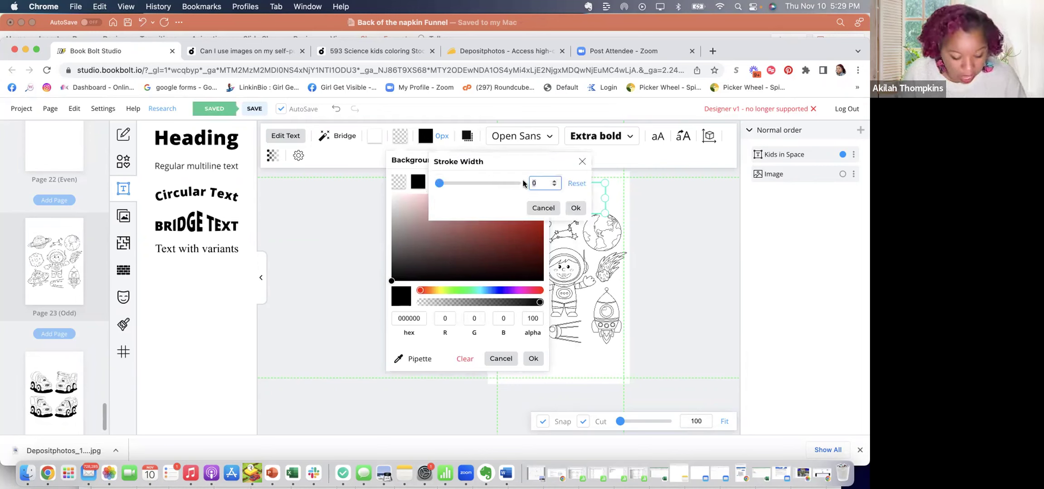
pyautogui.click(575, 208)
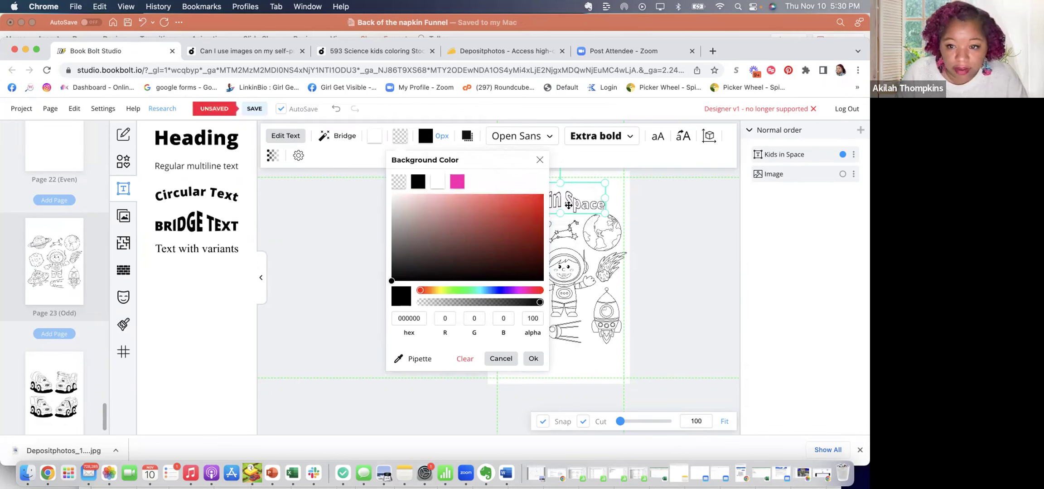
pyautogui.click(322, 223)
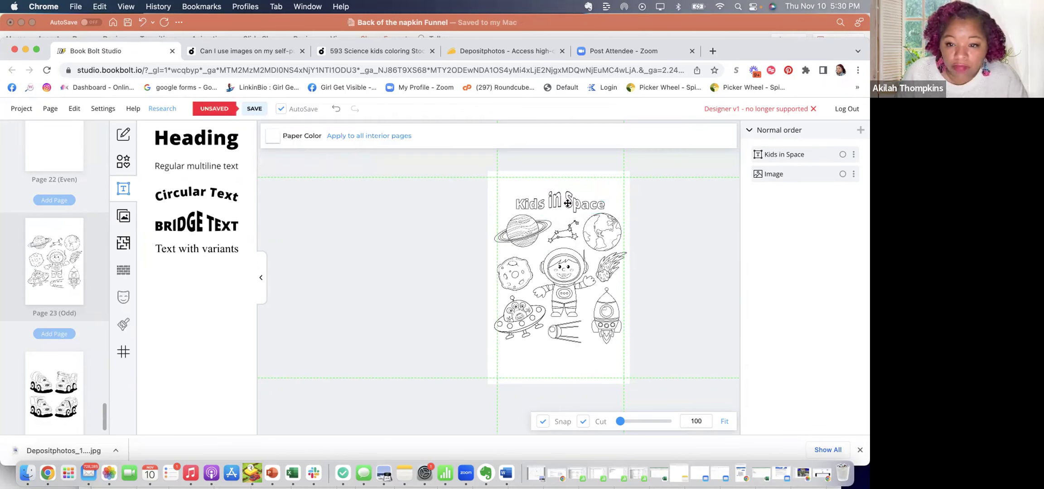
pyautogui.moveTo(568, 204); pyautogui.dragTo(570, 197)
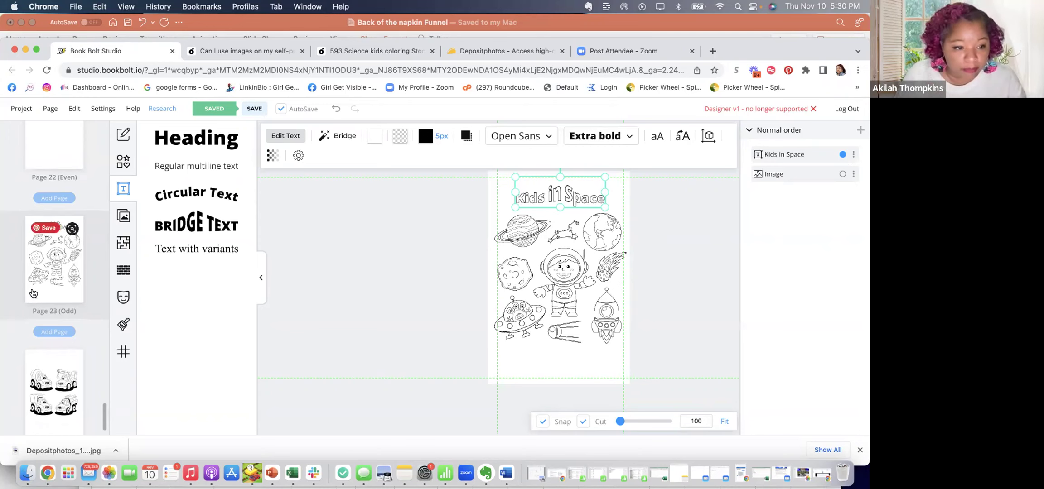
# Go back through the page thumbnails and open blank page 22
pyautogui.scroll(-2, 38, 296)
pyautogui.scroll(10, 45, 312)
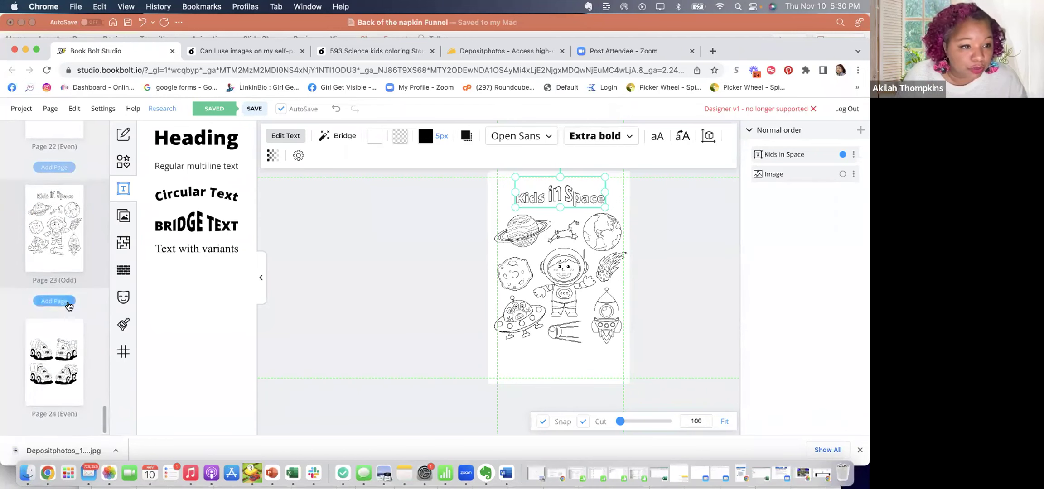
pyautogui.scroll(-1, 57, 318)
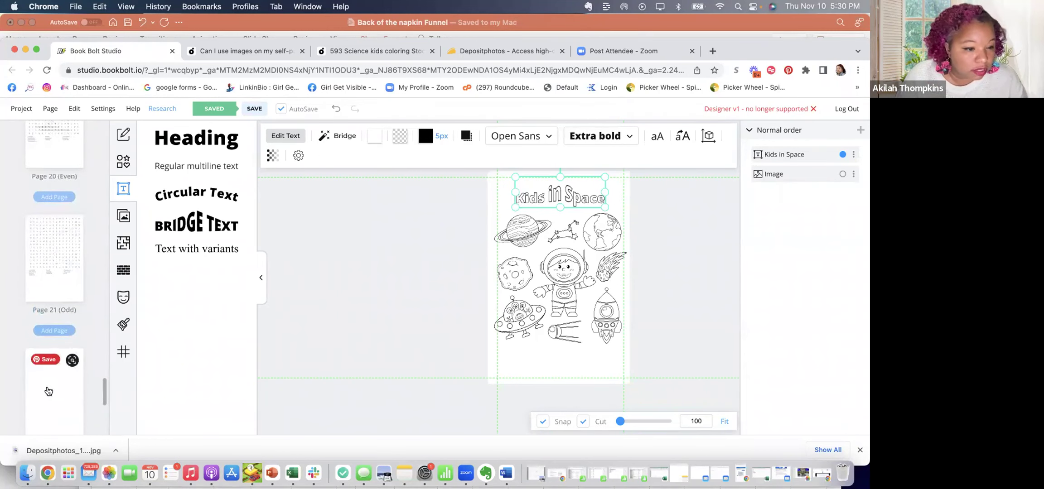
pyautogui.click(47, 398)
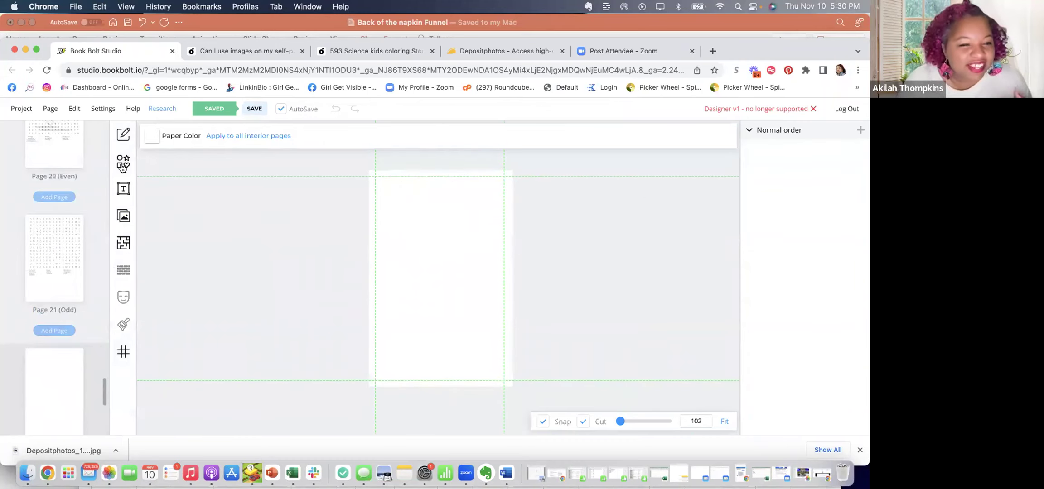
# Try the colored science elements image from the uploads on page 22 as an outline drawing, and delete it
pyautogui.click(123, 216)
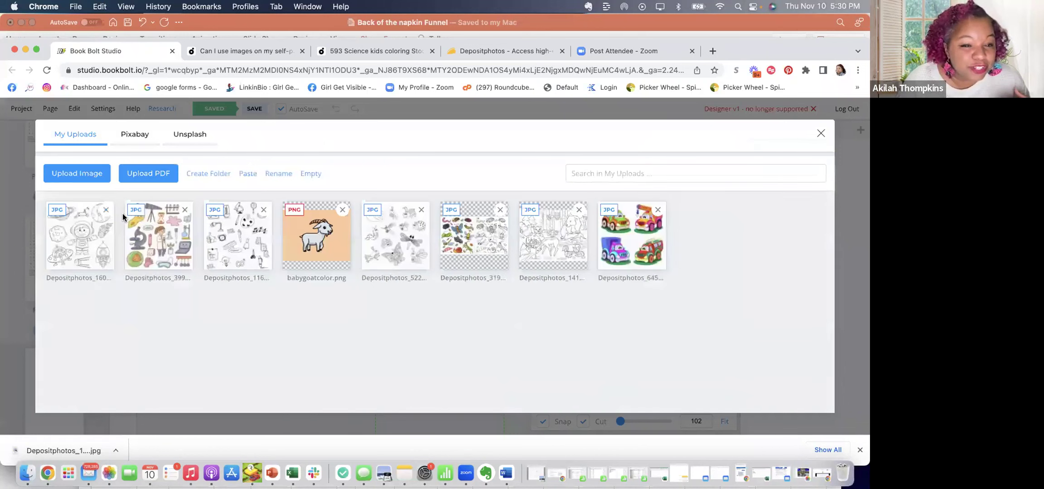
pyautogui.click(163, 239)
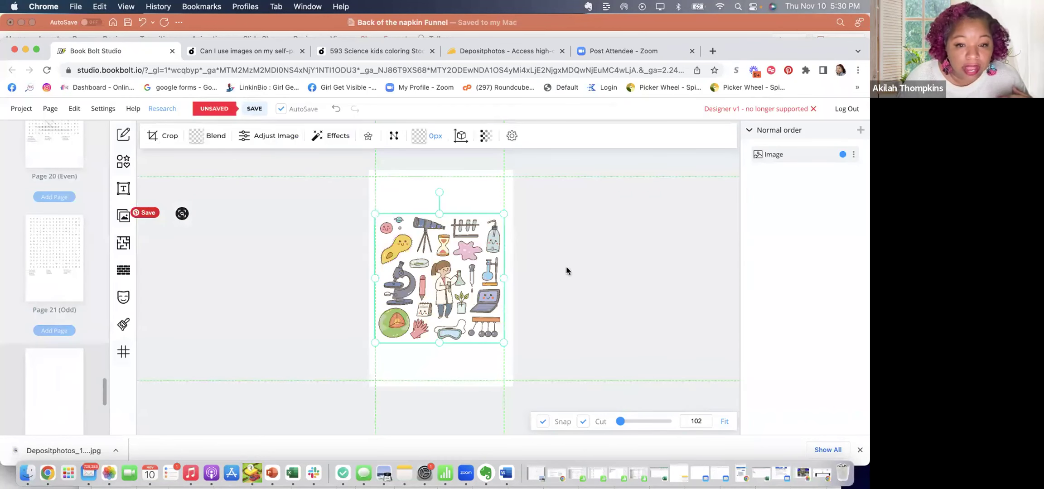
pyautogui.click(364, 138)
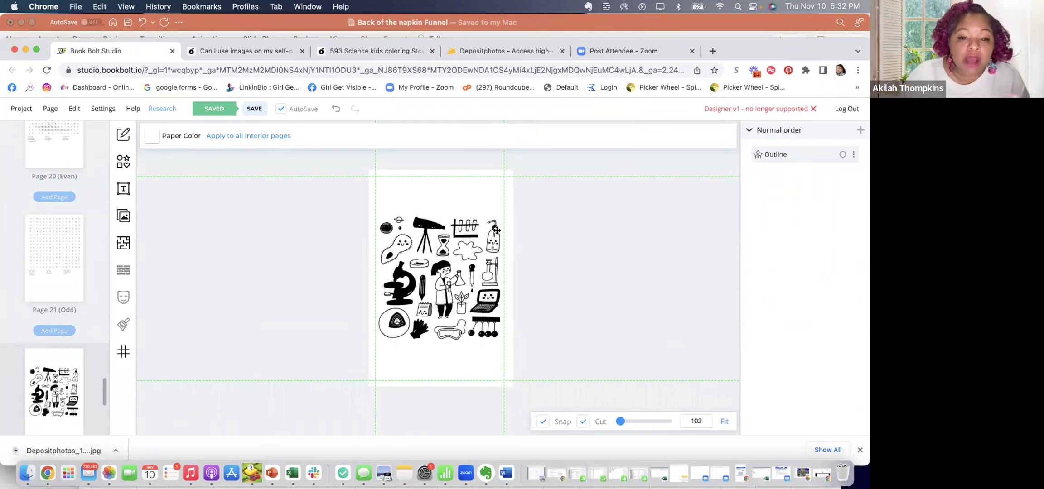
pyautogui.click(450, 306)
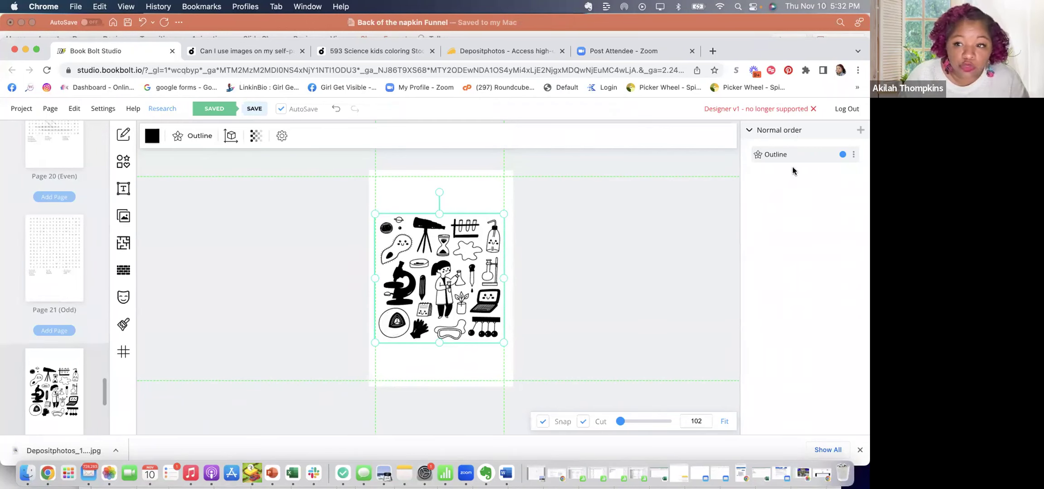
pyautogui.press('Delete')
# Insert babygoatcolor.png from the uploads onto page 22 as a black outline drawing, and move and enlarge it
pyautogui.click(123, 216)
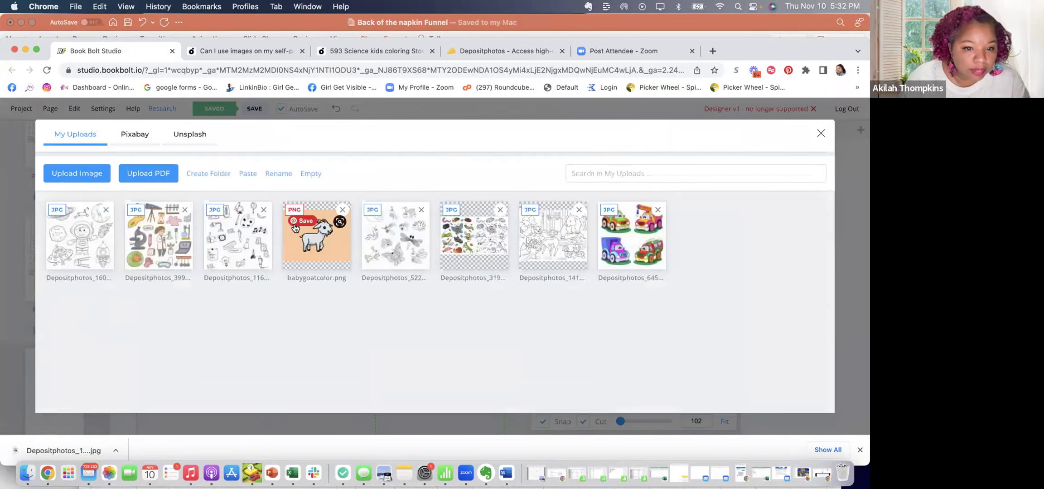
pyautogui.click(297, 229)
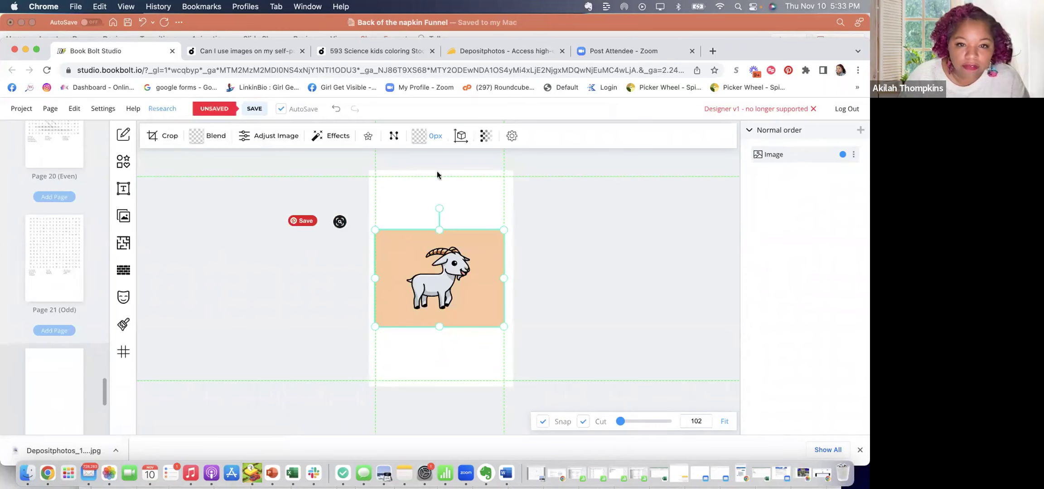
pyautogui.click(370, 137)
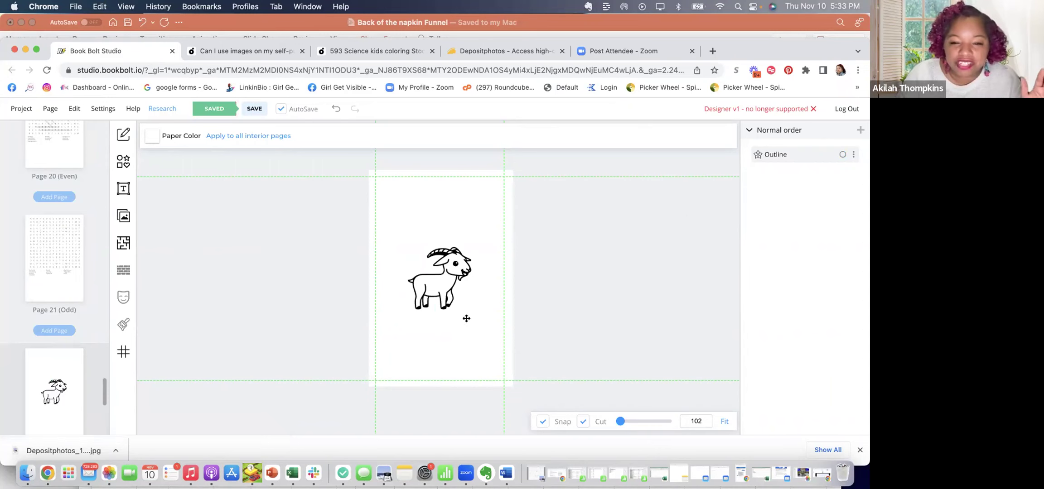
pyautogui.moveTo(447, 295); pyautogui.dragTo(458, 312)
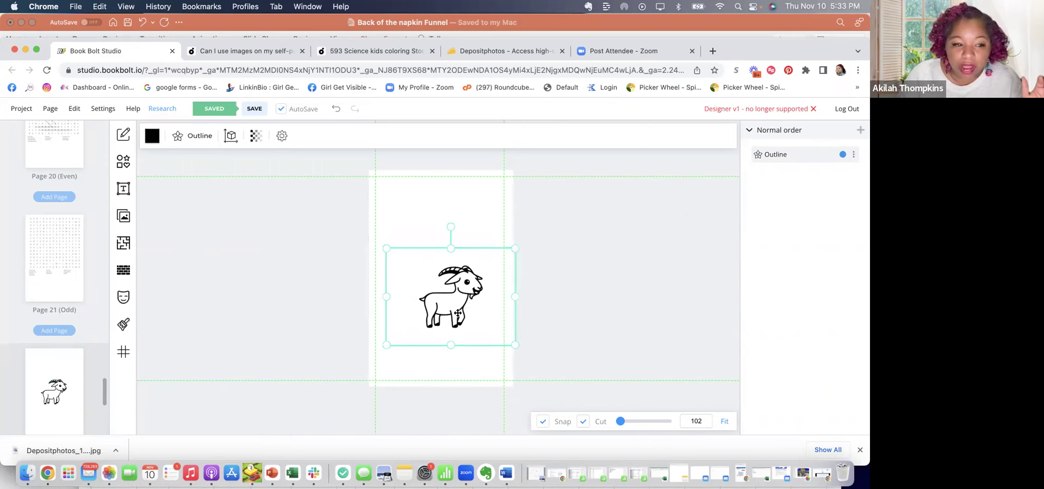
pyautogui.moveTo(385, 249); pyautogui.dragTo(363, 191)
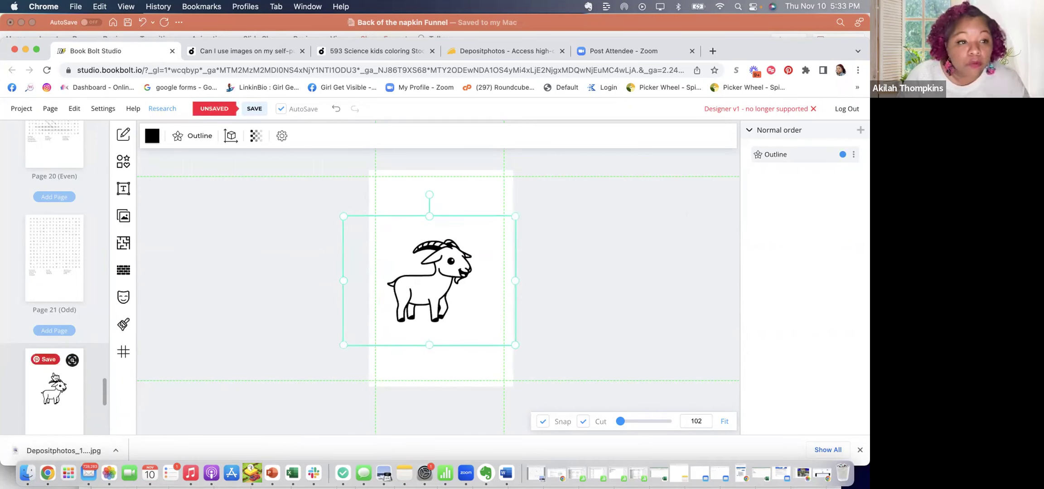
# Switch to the Depositphotos search results, view the next image, "Love alien", and select its page address
pyautogui.scroll(10, 55, 376)
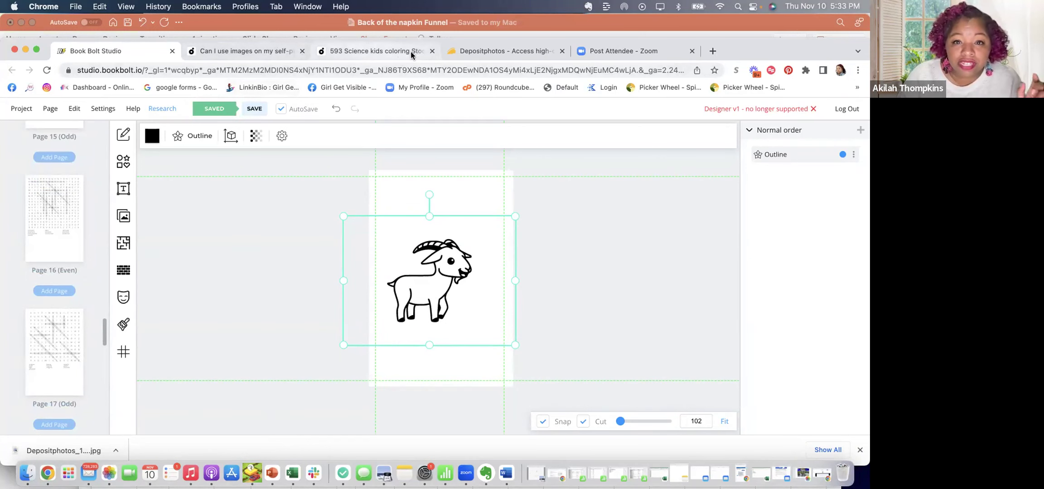
pyautogui.click(347, 51)
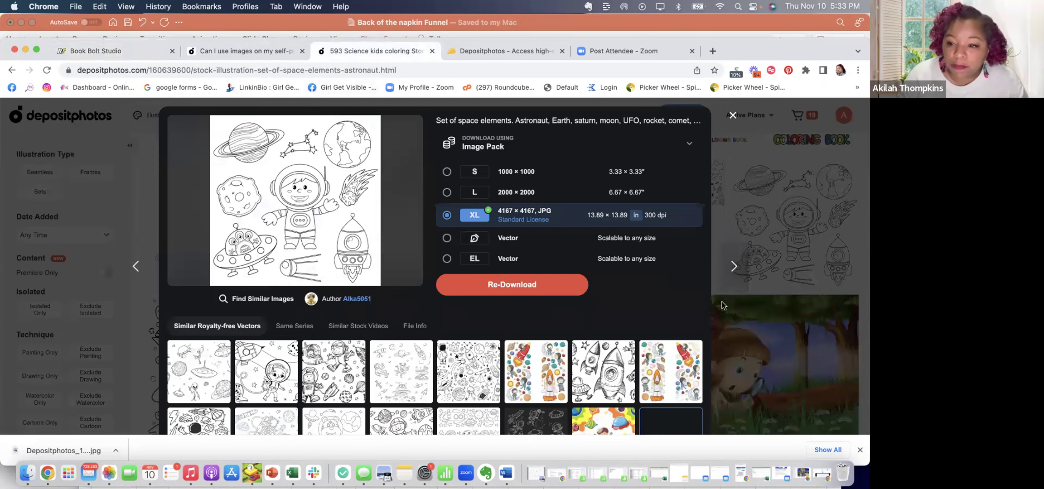
pyautogui.click(734, 266)
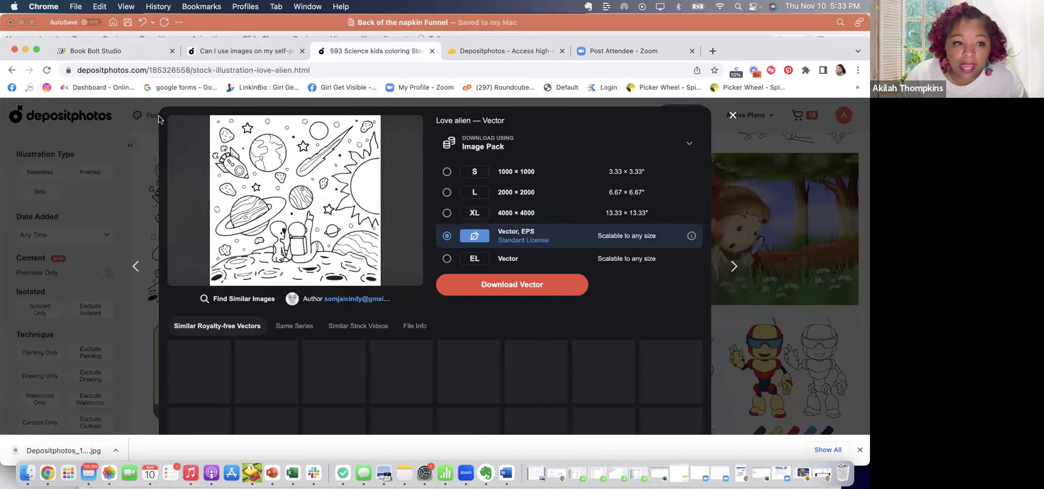
pyautogui.click(298, 66)
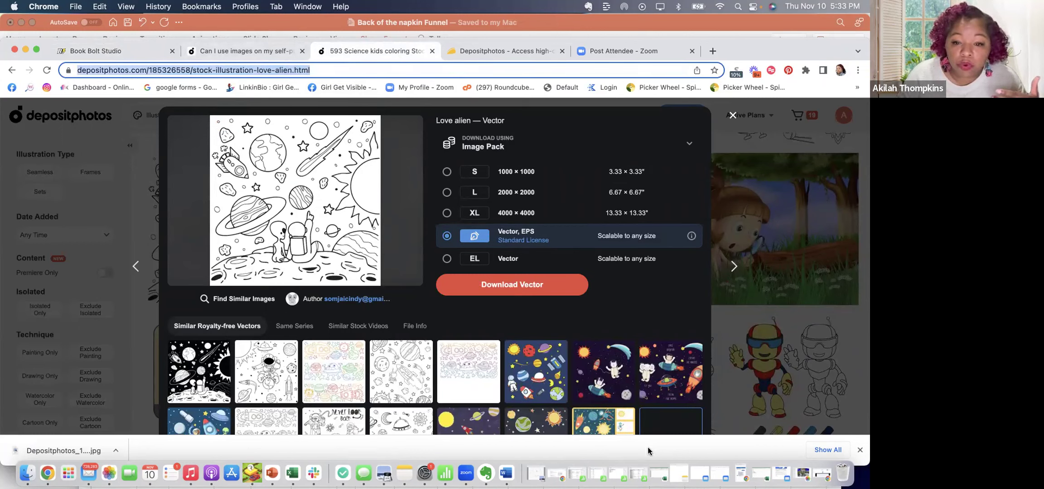
# Switch to the AppSumo deal page for Depositphotos and examine its Single, Double and Multiple plans
pyautogui.click(465, 55)
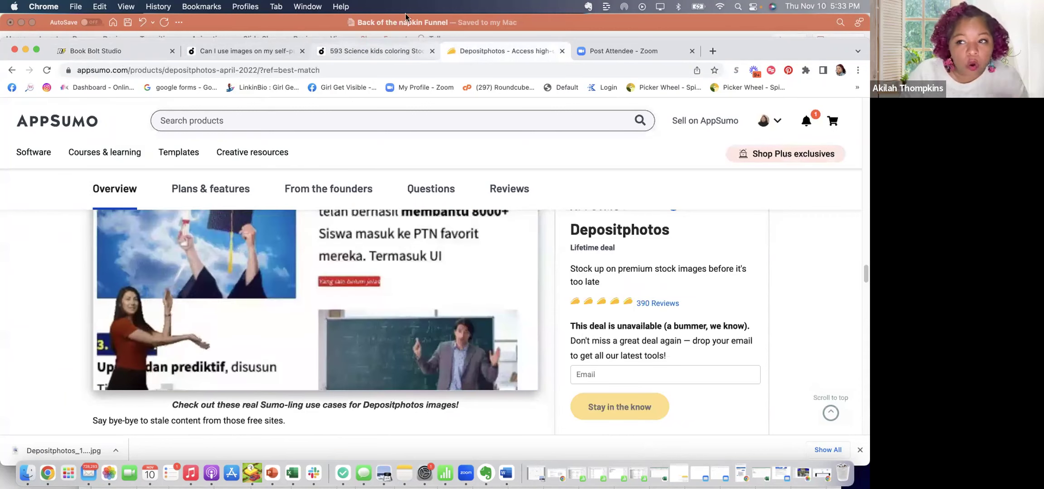
pyautogui.scroll(1, 208, 187)
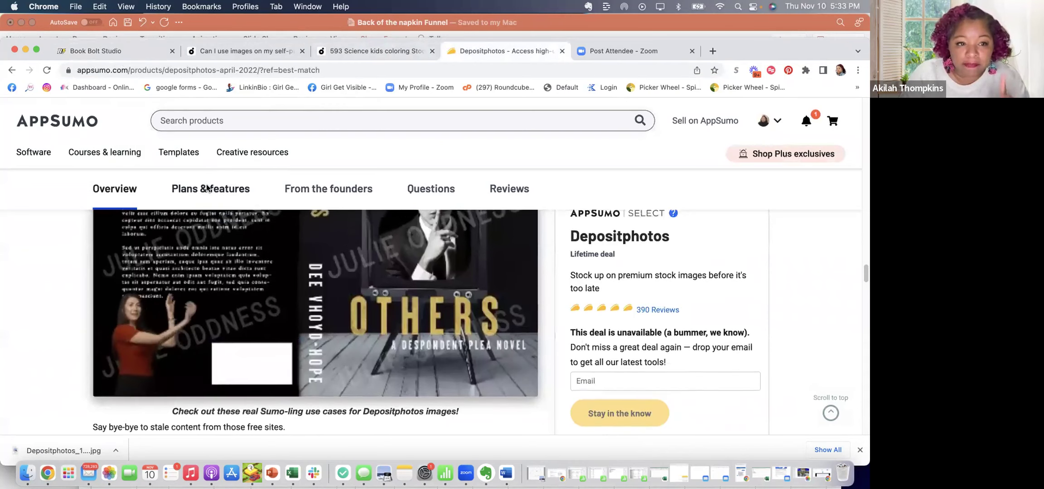
pyautogui.scroll(-10, 207, 187)
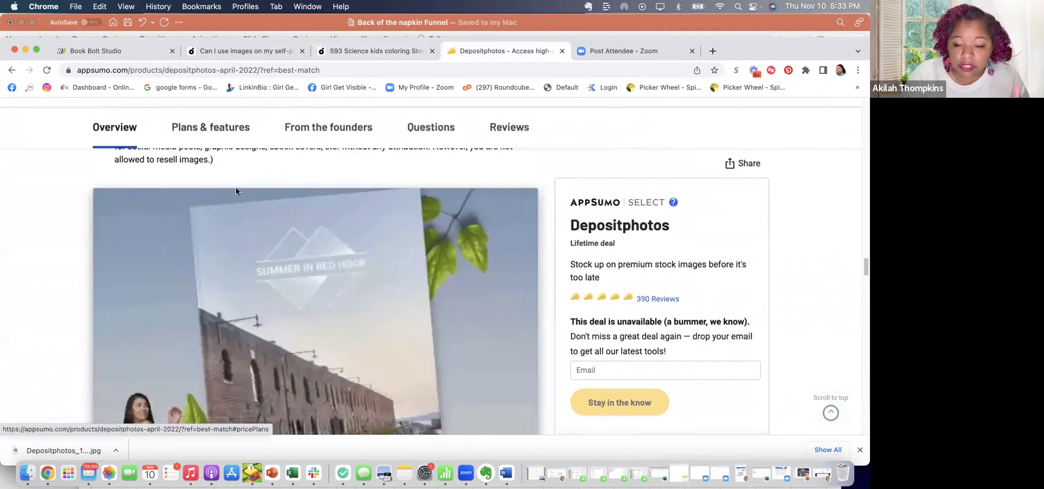
pyautogui.scroll(-15, 315, 211)
pyautogui.scroll(-2, 307, 213)
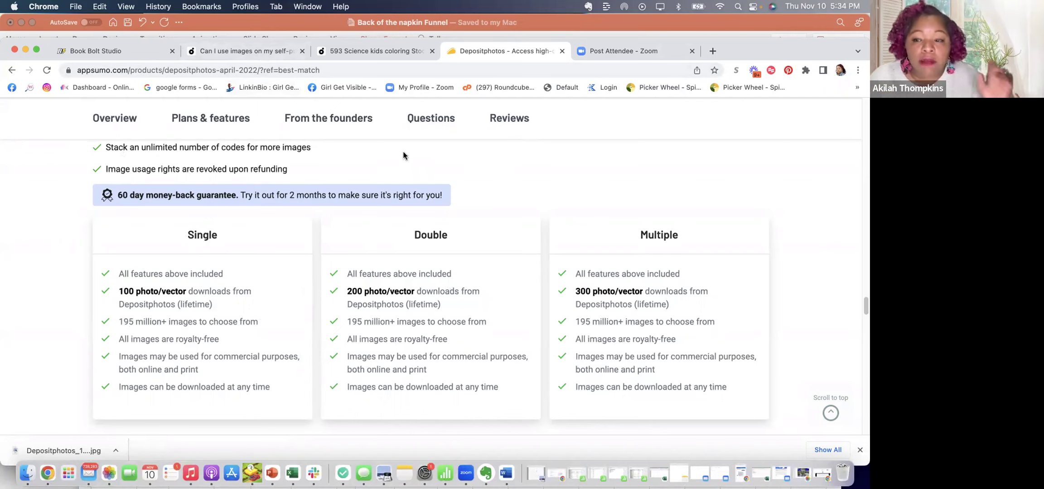
# Check the Depositphotos help article on self-published books, then review the "Love alien" image's details and similar vectors and close its preview
pyautogui.click(260, 51)
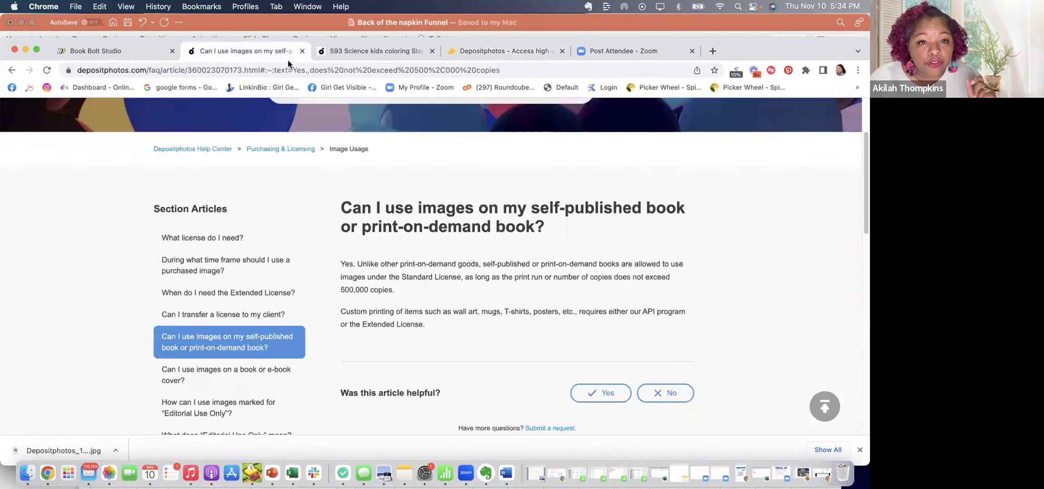
pyautogui.click(345, 56)
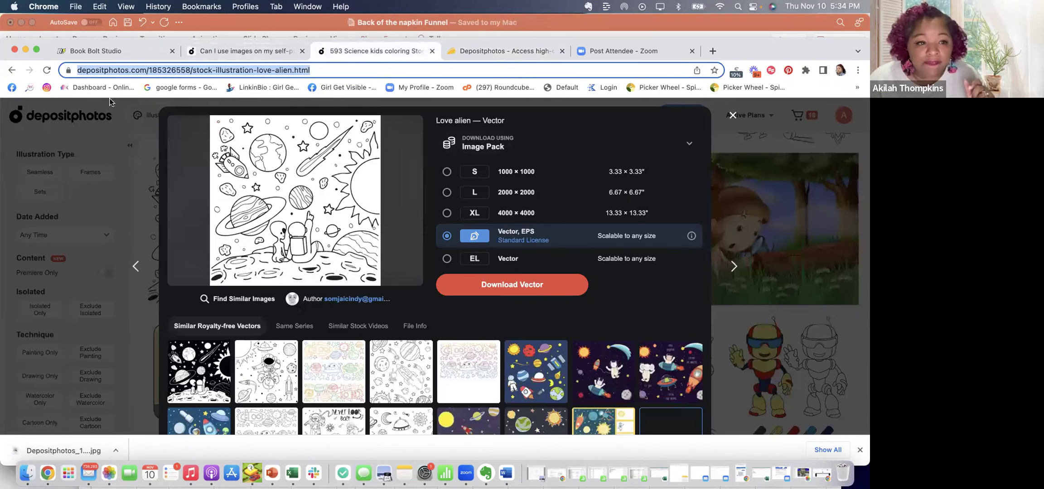
pyautogui.scroll(-2, 499, 368)
pyautogui.scroll(1, 499, 368)
pyautogui.scroll(-1, 480, 363)
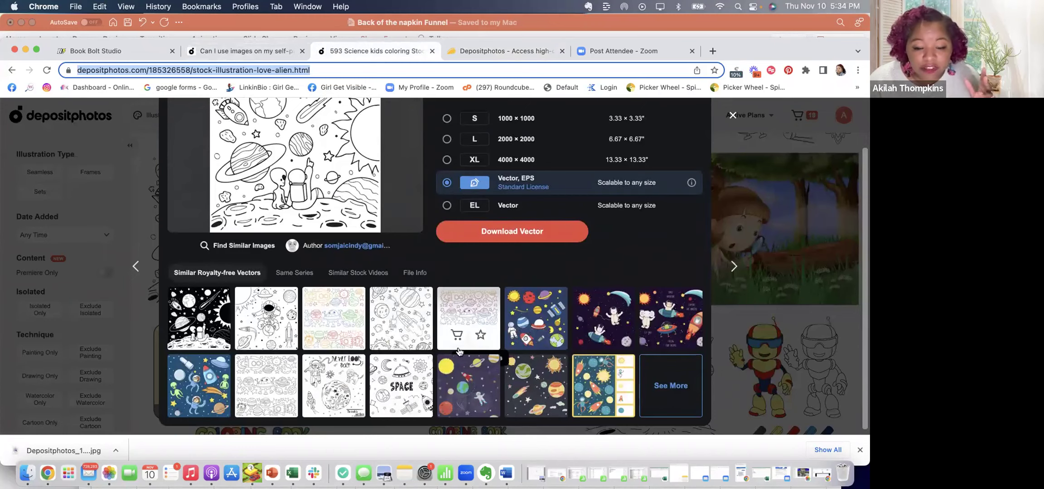
pyautogui.scroll(1, 200, 317)
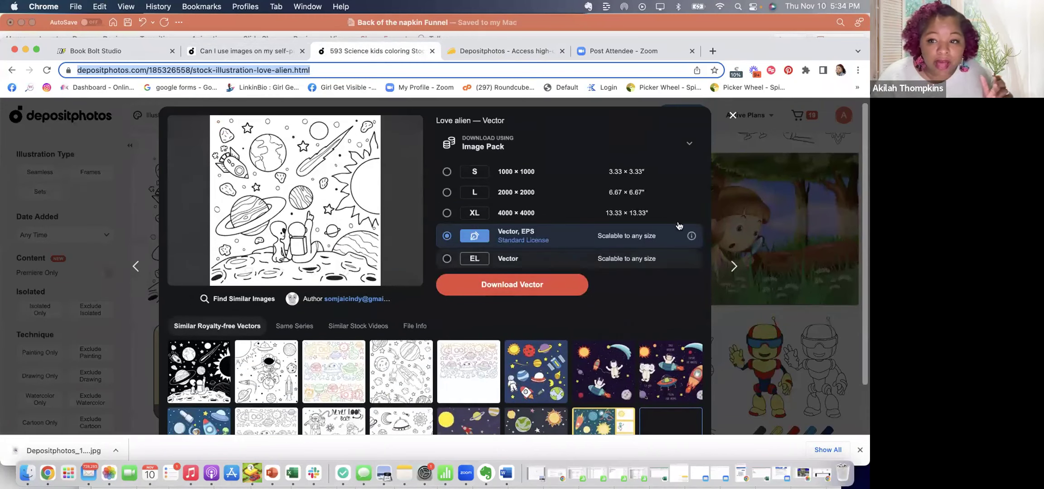
pyautogui.click(732, 312)
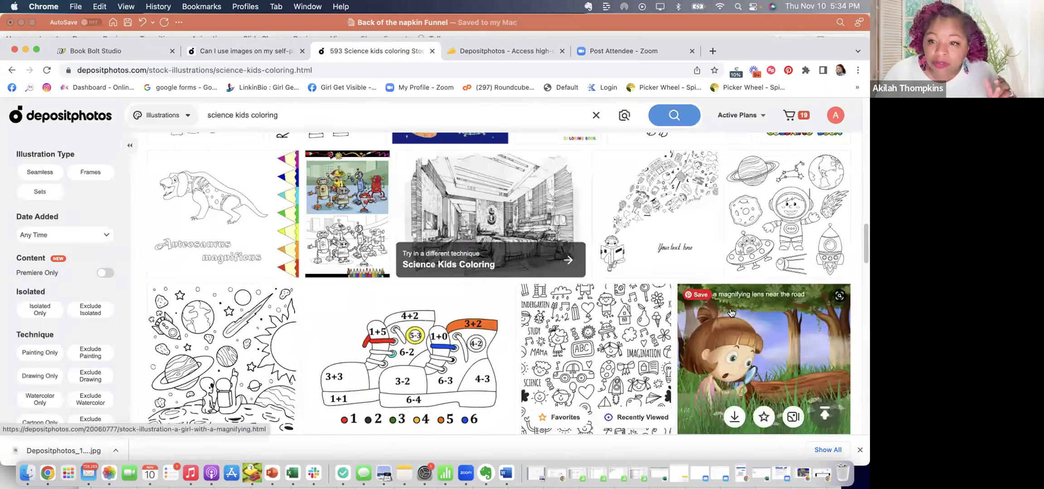
# Browse the "science kids coloring" illustration results down to the end of the first page
pyautogui.scroll(-10, 388, 371)
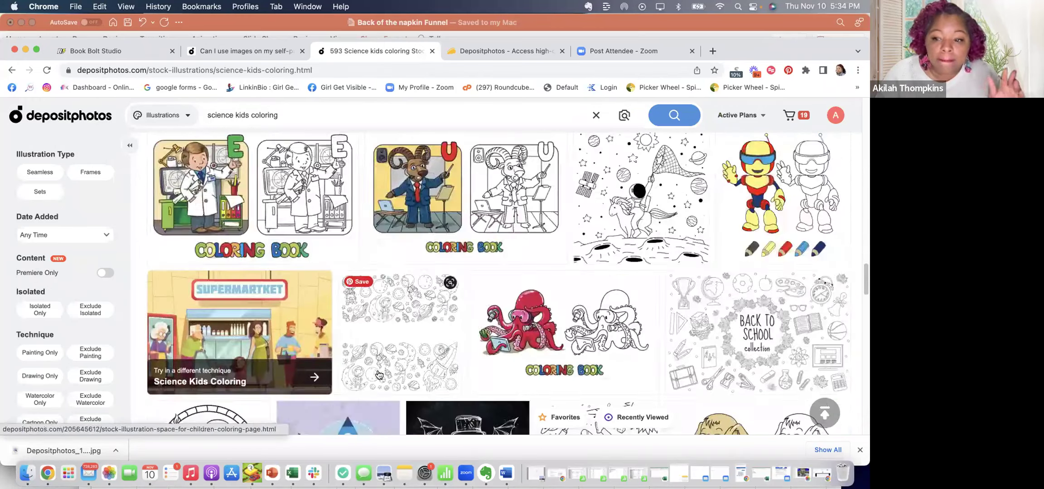
pyautogui.scroll(-4, 373, 380)
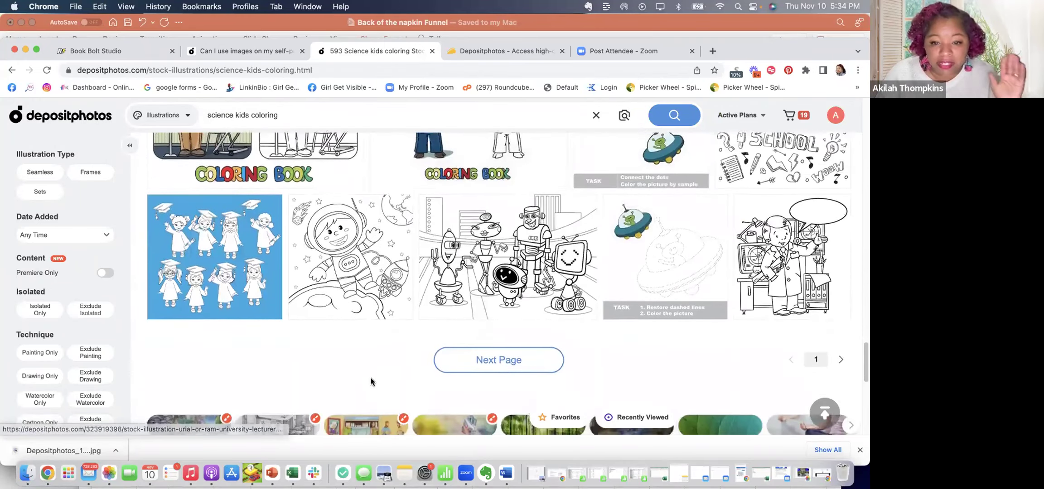
pyautogui.scroll(2, 344, 357)
pyautogui.scroll(-3, 351, 354)
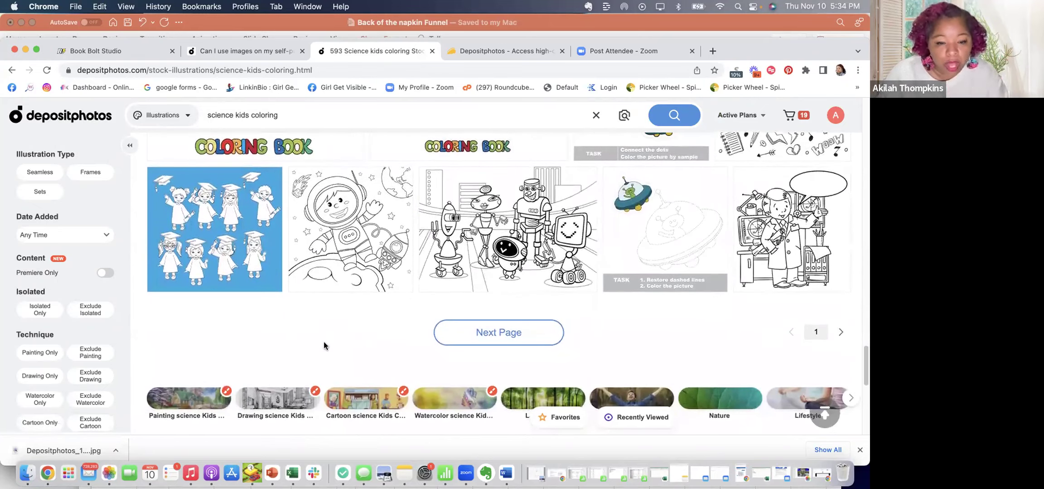
pyautogui.scroll(5, 324, 345)
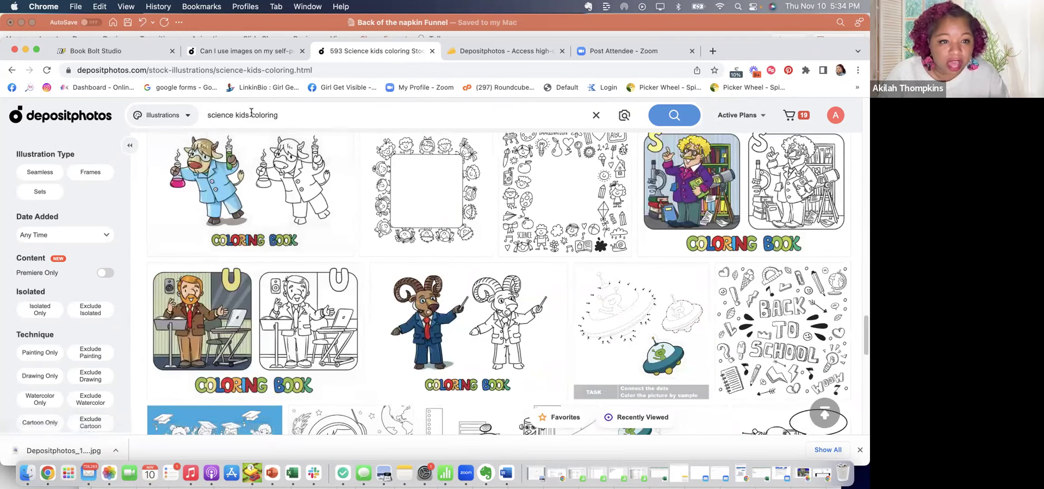
# Replace "kids coloring" in the search and search the illustrations for the suggested "science black and white"
pyautogui.doubleClick(239, 115)
pyautogui.moveTo(283, 118); pyautogui.dragTo(236, 117)
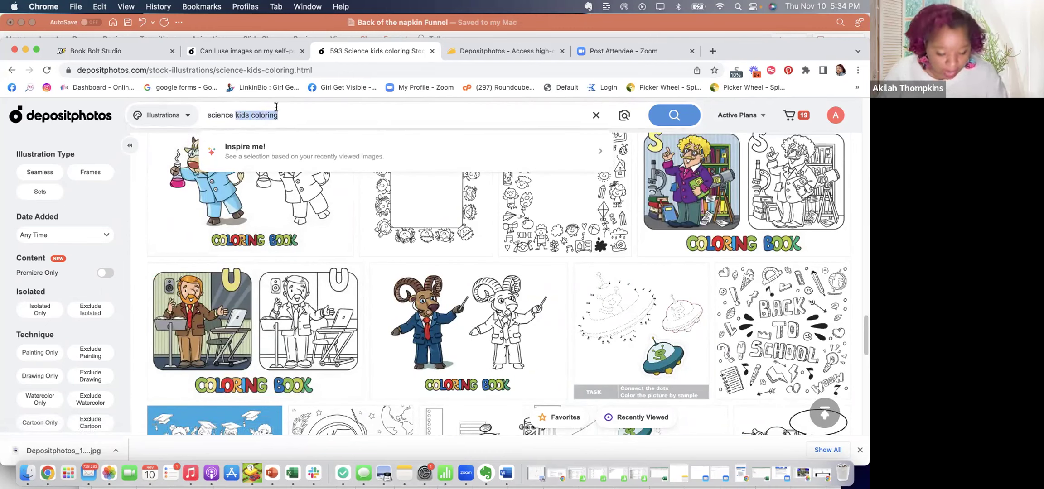
pyautogui.write('bla')
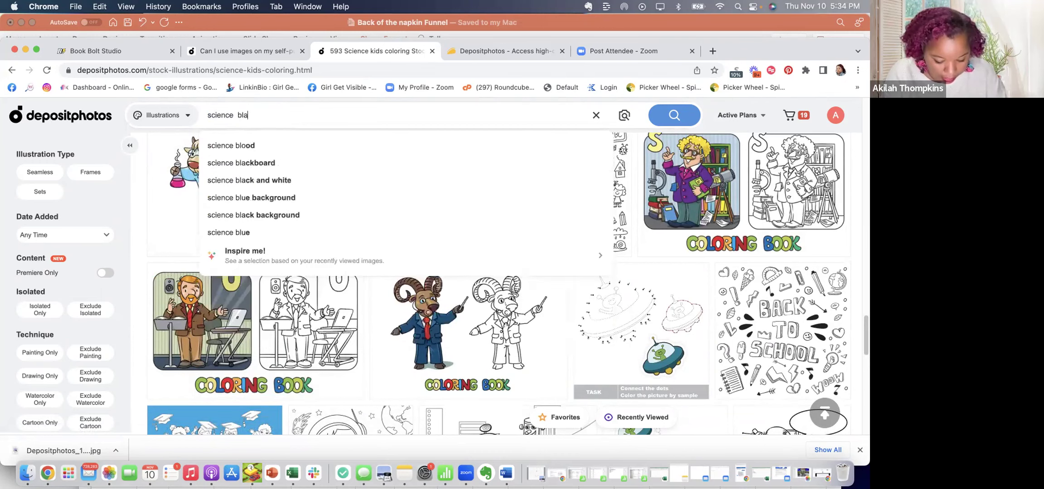
pyautogui.write('ck a')
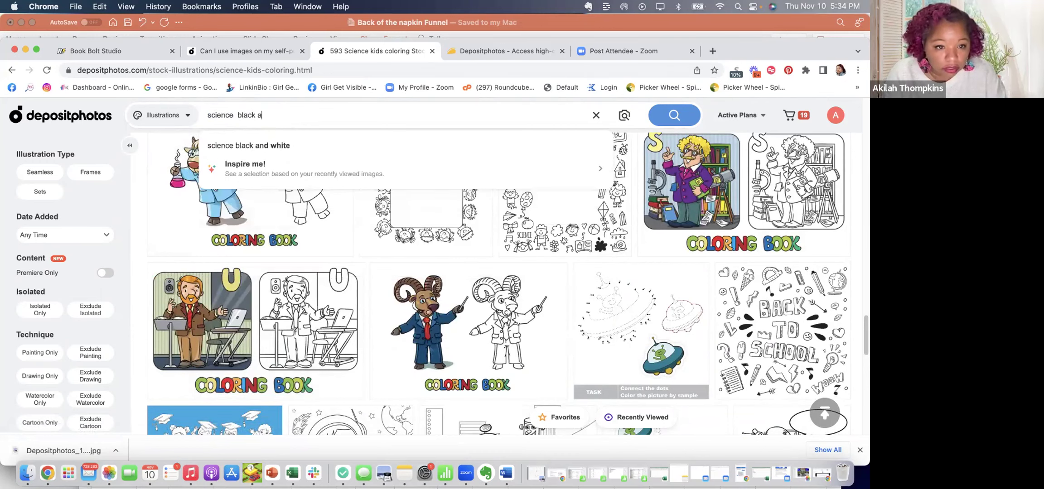
pyautogui.click(292, 148)
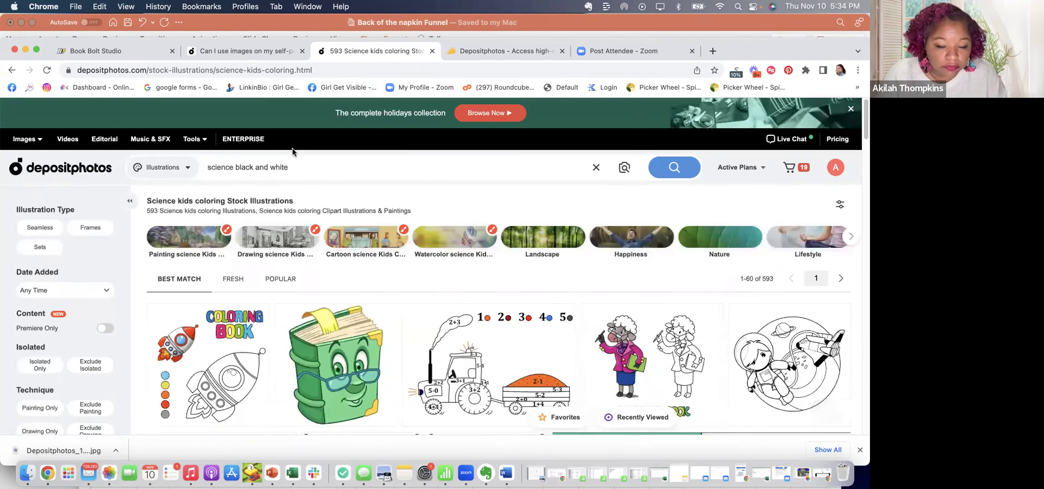
# Examine the "science black and white" illustration results for line drawings suitable for coloring pages
pyautogui.scroll(-3, 418, 290)
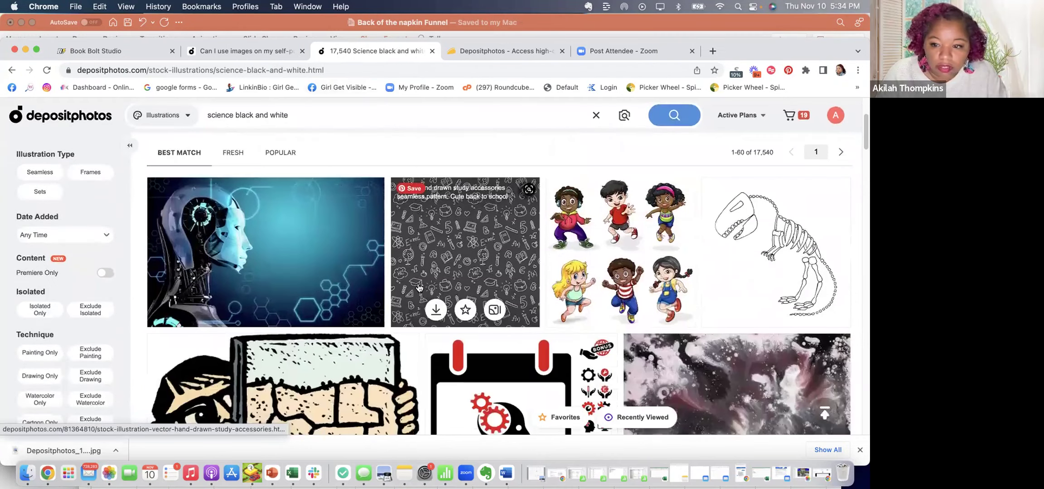
pyautogui.scroll(-8, 419, 288)
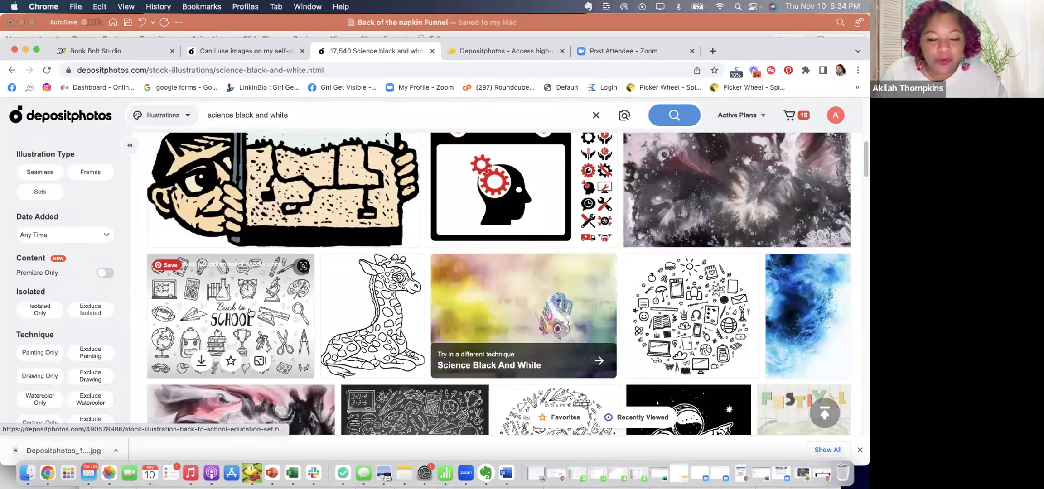
pyautogui.scroll(-3, 251, 317)
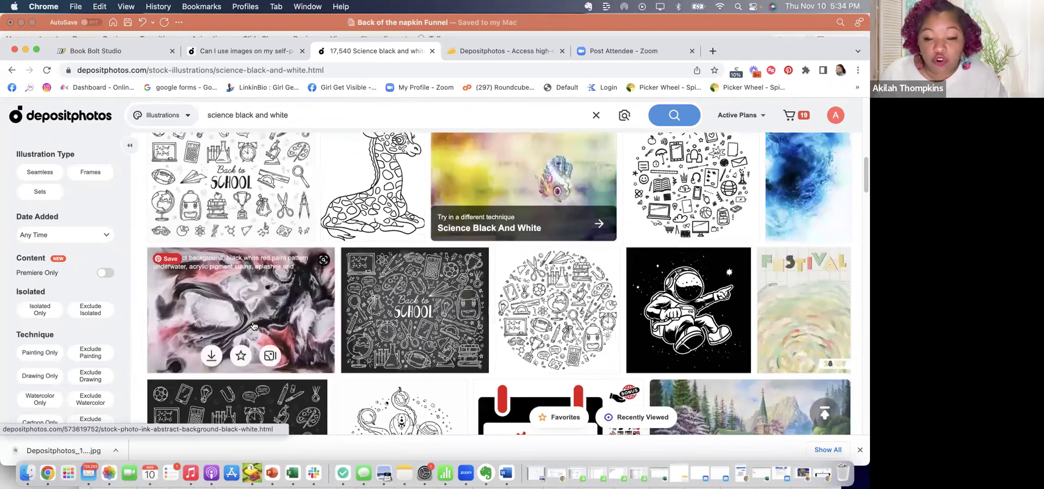
pyautogui.scroll(-3, 254, 326)
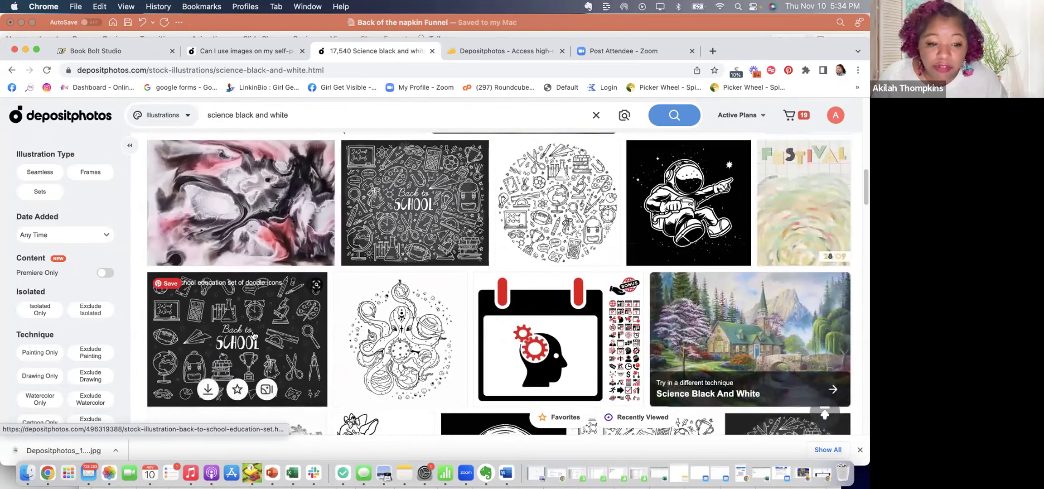
pyautogui.scroll(-2, 383, 253)
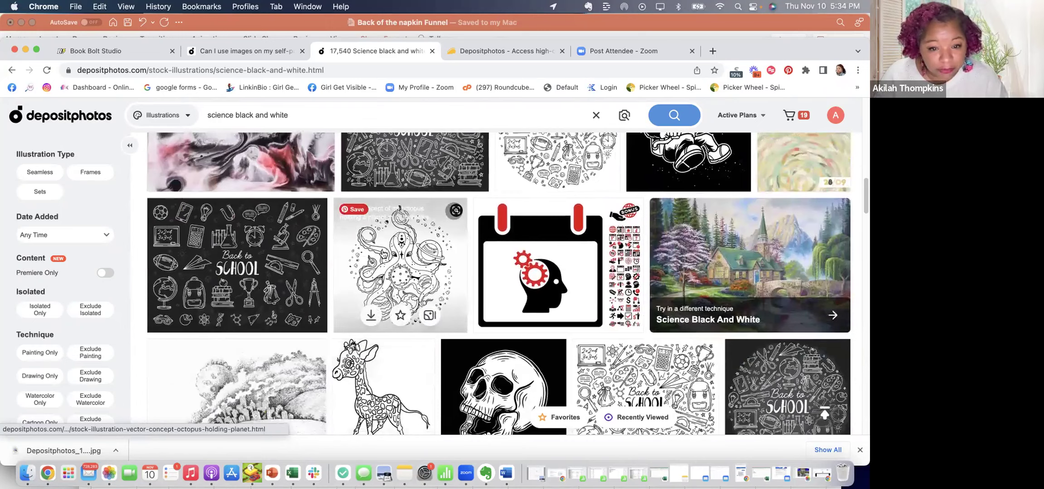
pyautogui.scroll(-5, 387, 274)
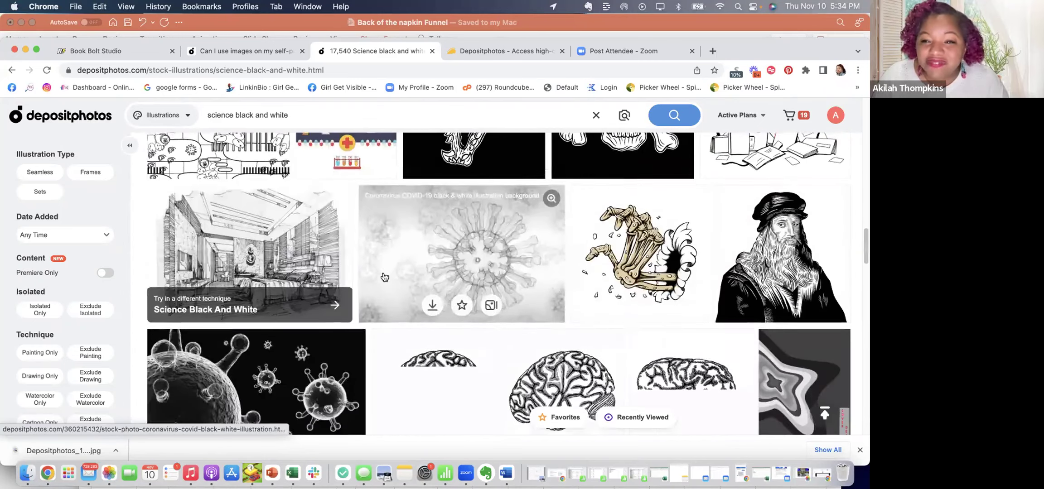
pyautogui.scroll(1, 647, 160)
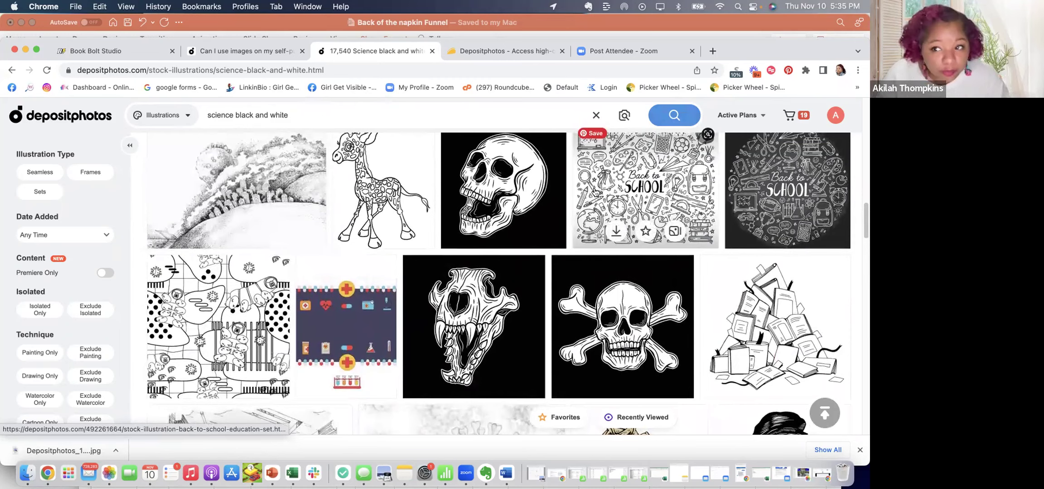
pyautogui.scroll(4, 601, 196)
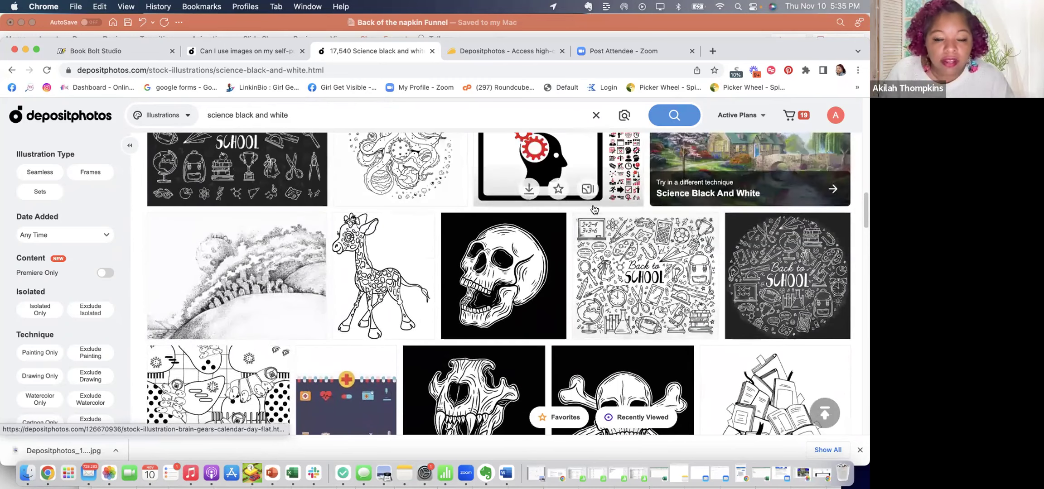
pyautogui.scroll(-12, 281, 304)
pyautogui.scroll(-8, 318, 310)
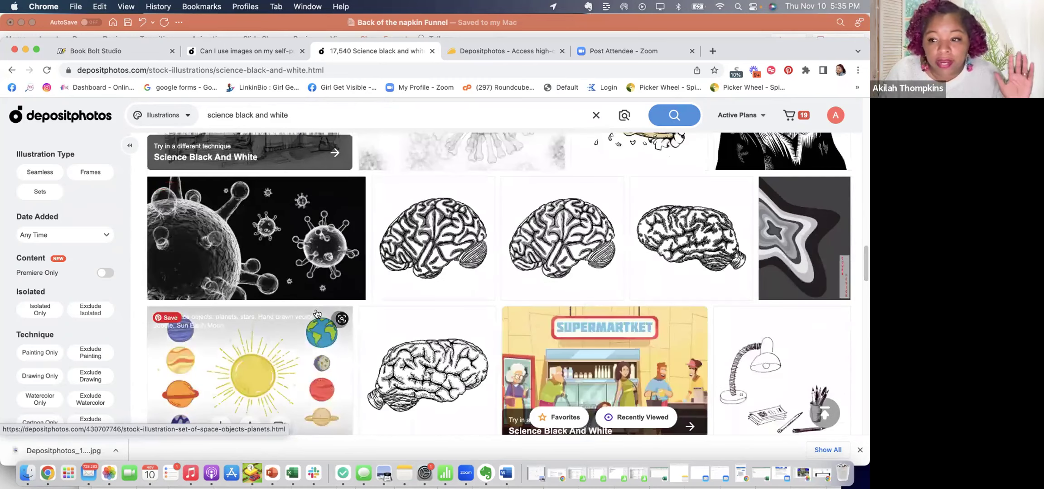
pyautogui.scroll(-3, 320, 327)
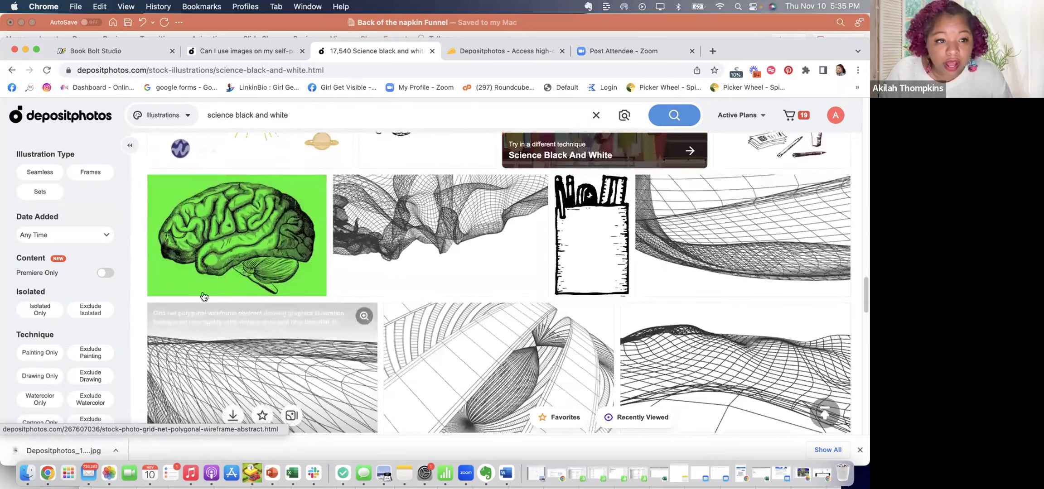
# Change the image type from Illustrations to Vectors and look through the "science black and white" vector results
pyautogui.click(189, 117)
pyautogui.moveTo(158, 213); pyautogui.dragTo(144, 211)
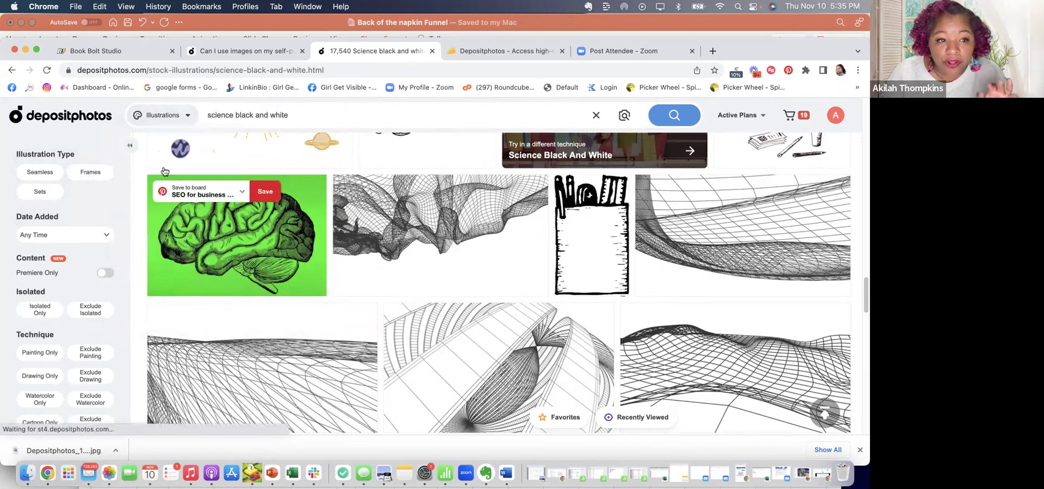
pyautogui.moveTo(162, 116)
pyautogui.click(143, 199)
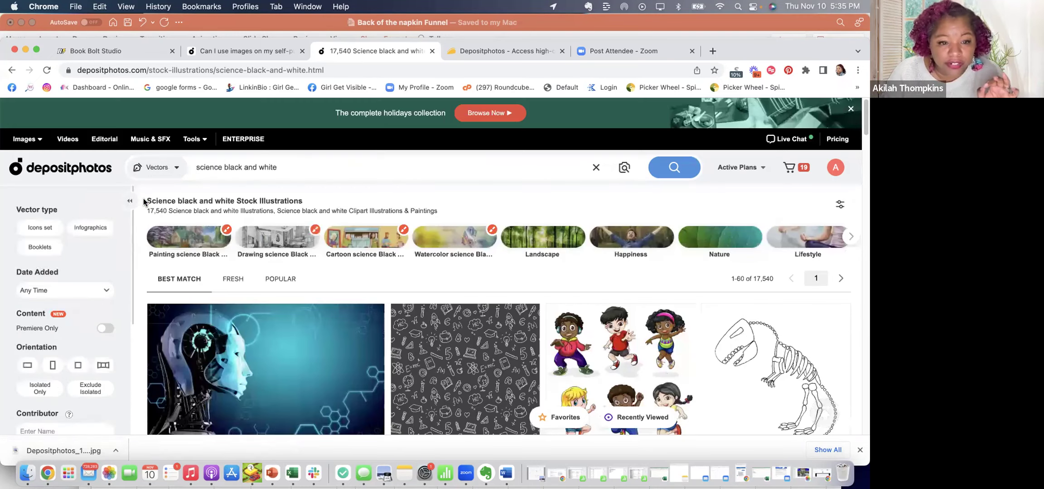
pyautogui.scroll(-3, 391, 309)
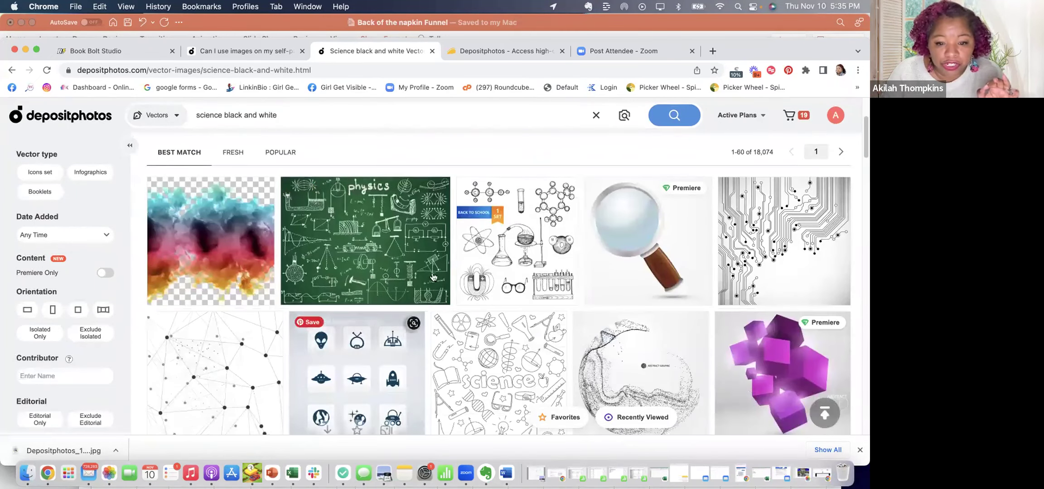
pyautogui.scroll(-3, 483, 313)
pyautogui.scroll(-5, 482, 313)
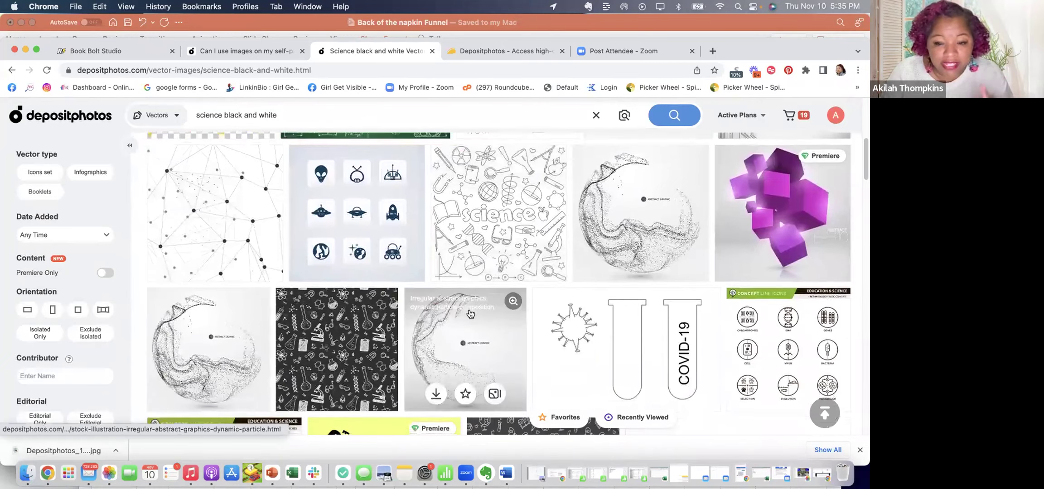
pyautogui.scroll(8, 469, 315)
pyautogui.moveTo(467, 319)
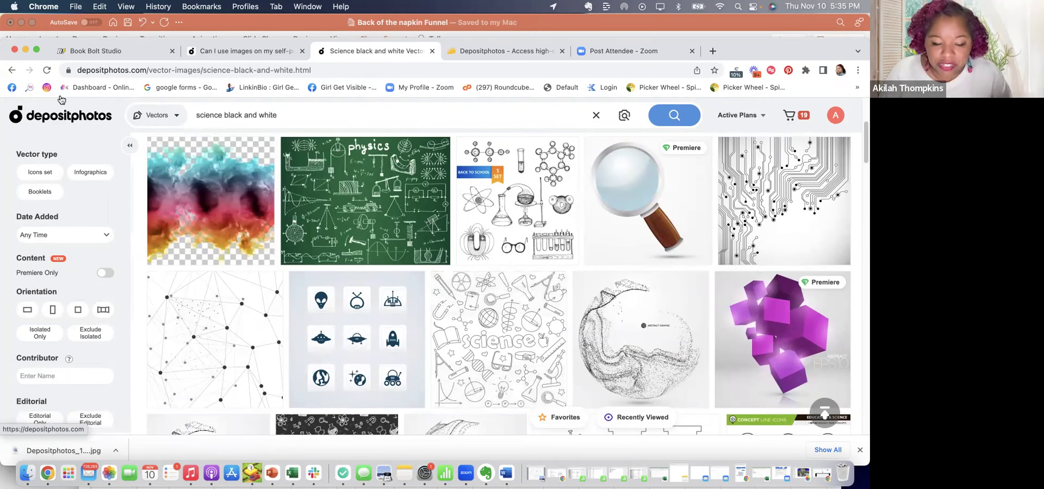
pyautogui.scroll(-1, 275, 219)
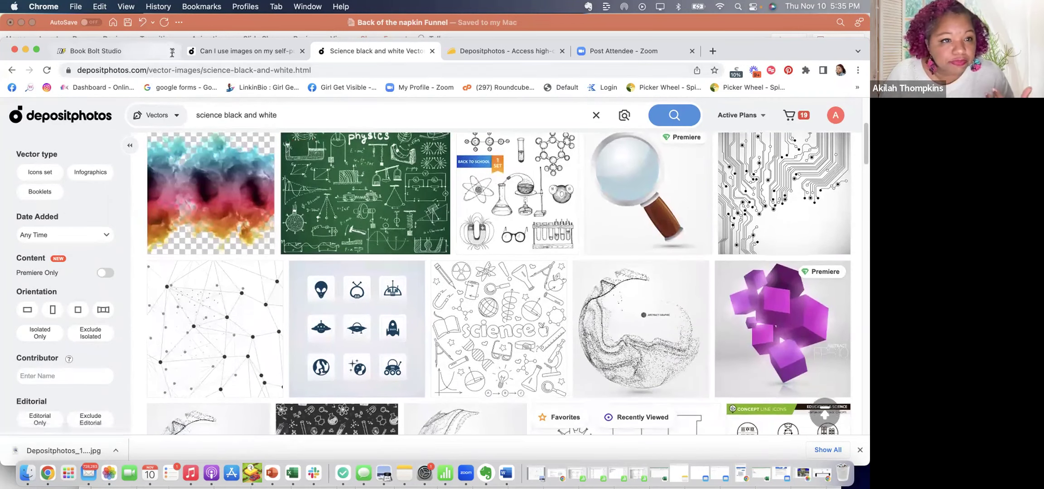
# Switch to Book Bolt Studio and add the uploaded picture of four coloured cartoon vehicles to the goat page
pyautogui.click(100, 52)
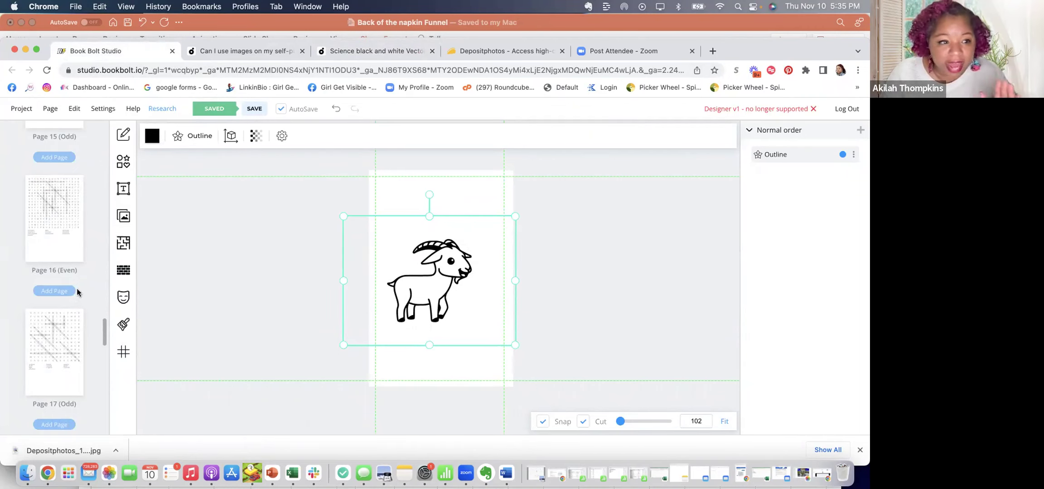
pyautogui.scroll(3, 50, 204)
pyautogui.scroll(8, 39, 199)
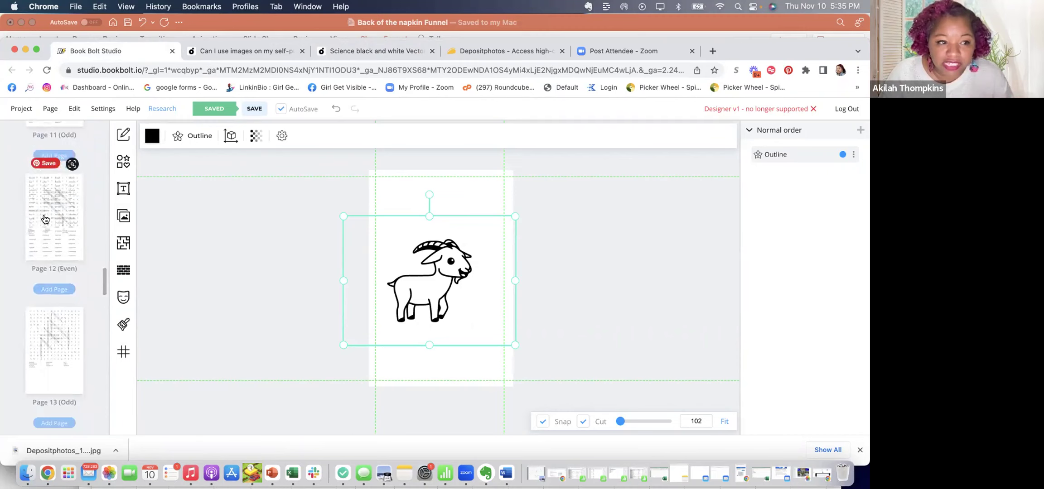
pyautogui.scroll(-5, 36, 254)
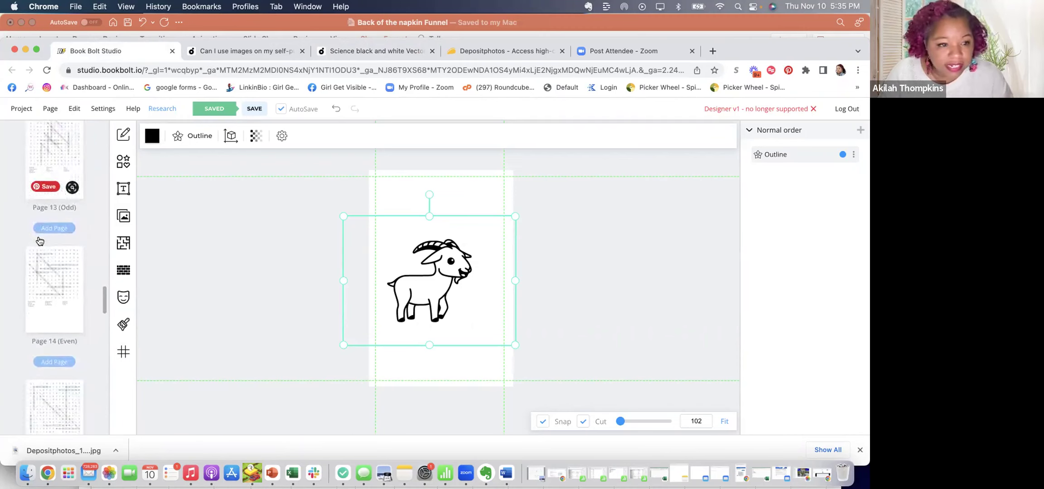
pyautogui.click(120, 215)
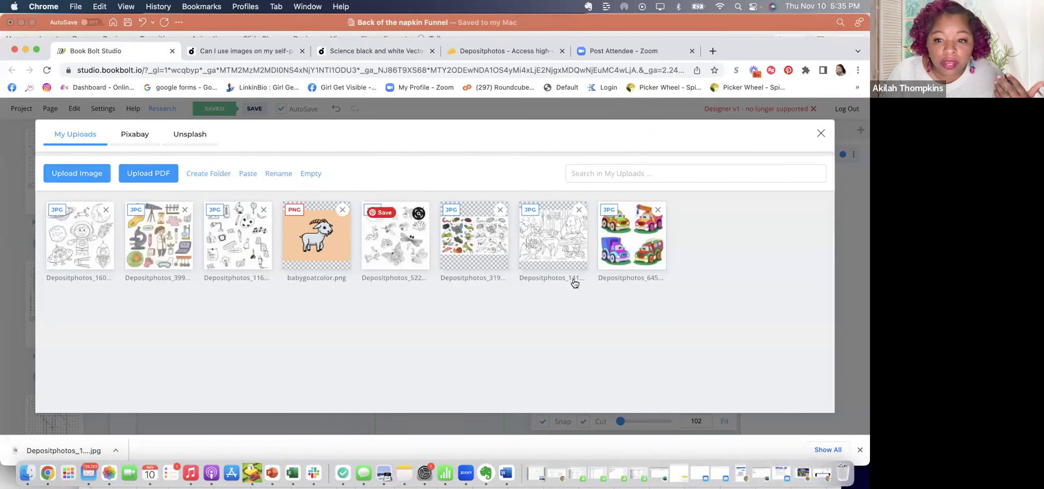
pyautogui.click(627, 250)
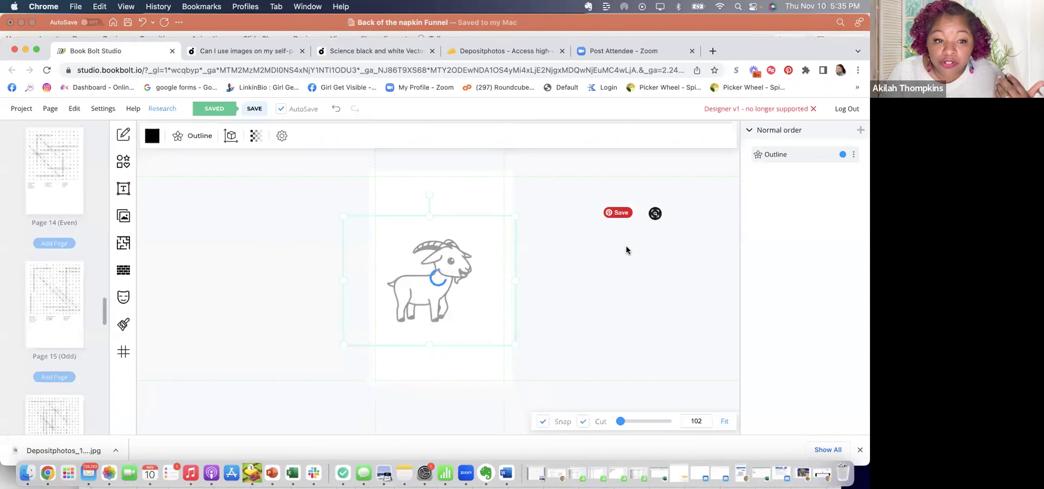
# Place the vehicles image within the lower margins of the page and move the goat outline above it
pyautogui.moveTo(466, 286); pyautogui.dragTo(469, 337)
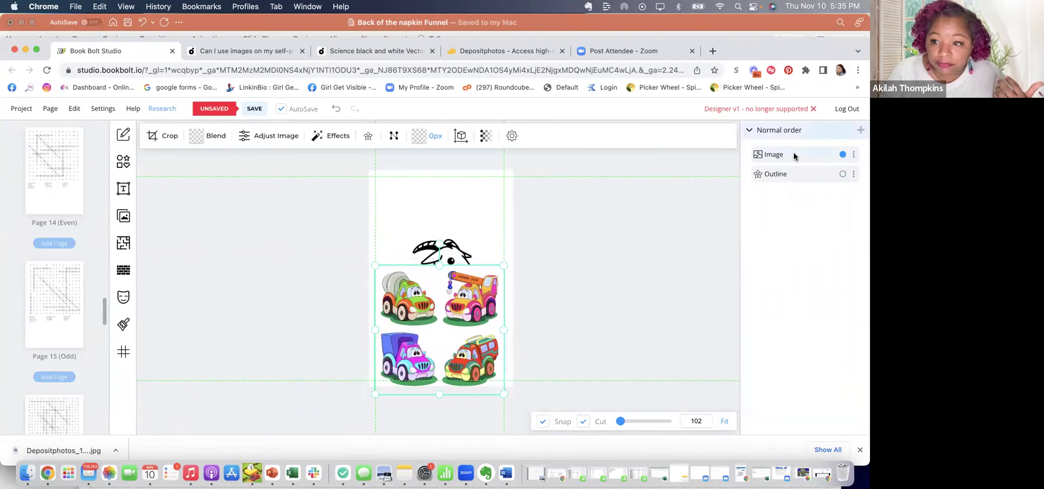
pyautogui.moveTo(449, 255); pyautogui.dragTo(460, 184)
pyautogui.moveTo(497, 314); pyautogui.dragTo(500, 302)
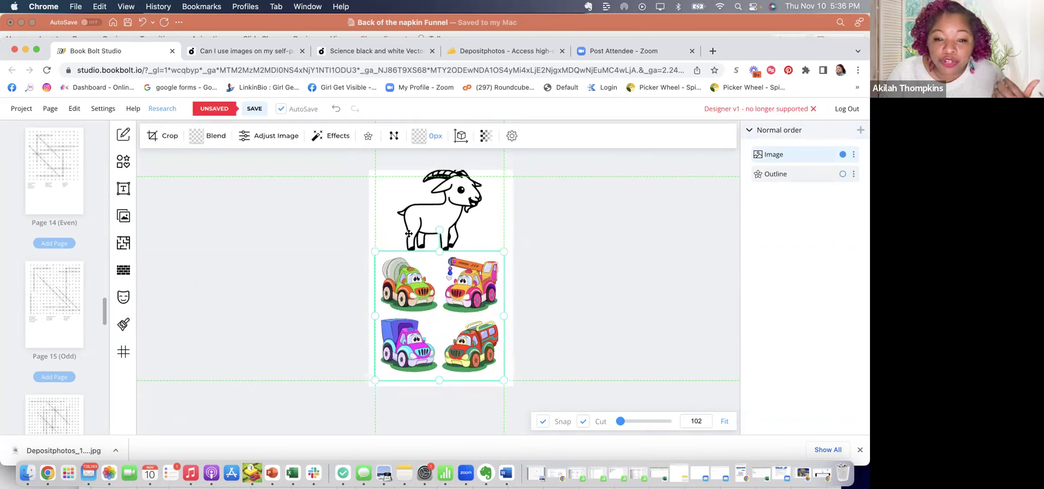
# Crop the vehicles image so only the green and orange cement mixer truck is kept
pyautogui.click(179, 141)
pyautogui.moveTo(503, 382); pyautogui.dragTo(439, 316)
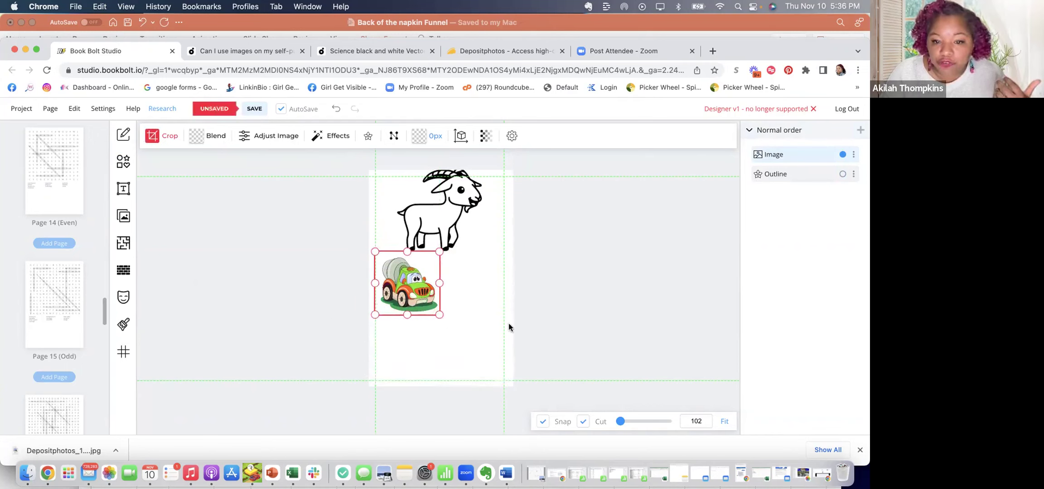
pyautogui.click(488, 356)
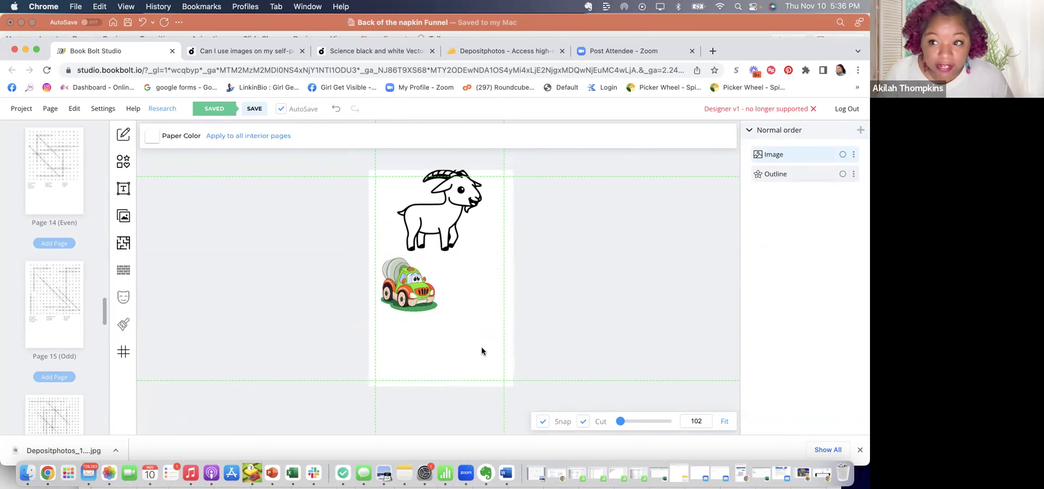
# Convert the cropped cement mixer truck image into an outline drawing
pyautogui.click(415, 287)
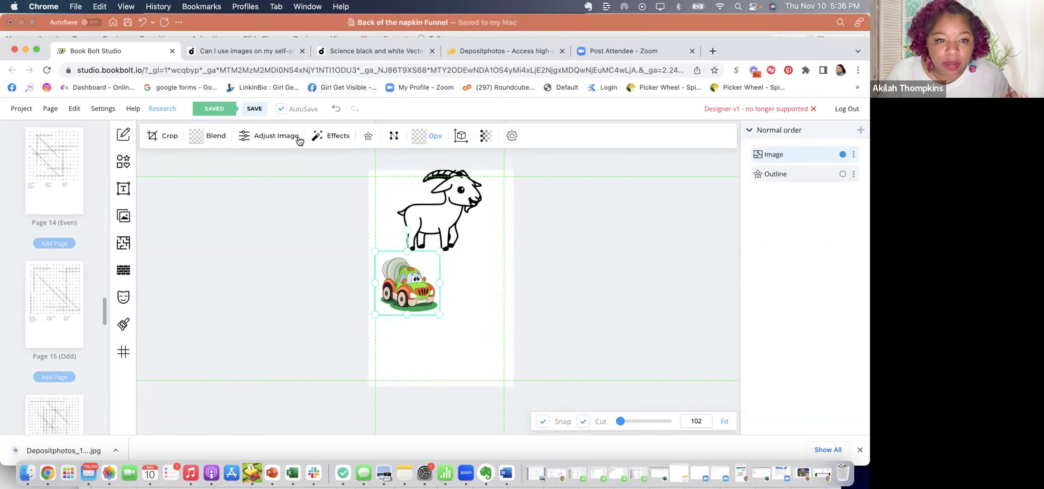
pyautogui.click(369, 138)
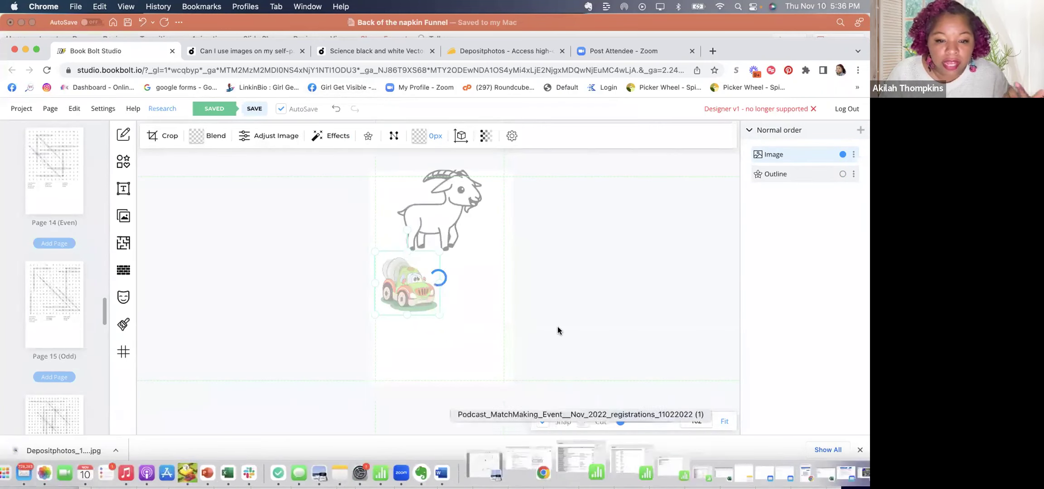